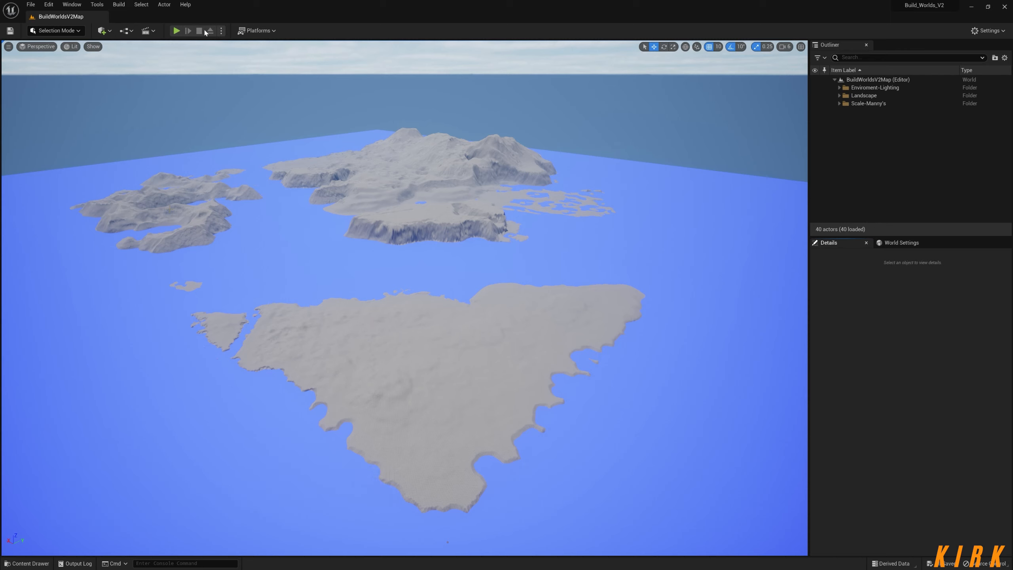
Open Quixel Bridge inside Unreal Engine, check the Beach Boulder's quality options, and close Bridge again.
{"action": "left_click", "coordinate": [103, 30]}
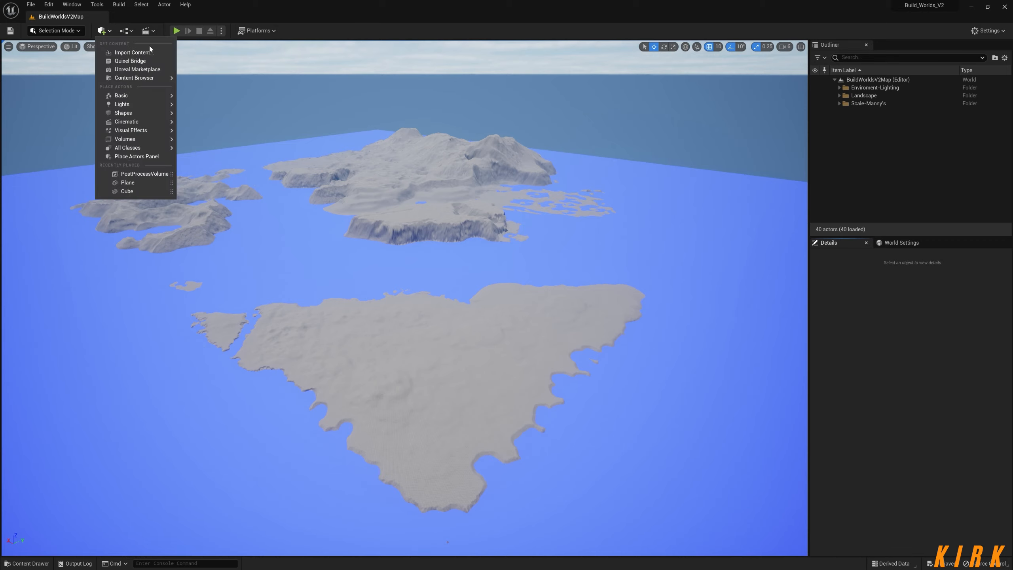
{"action": "left_click", "coordinate": [132, 61]}
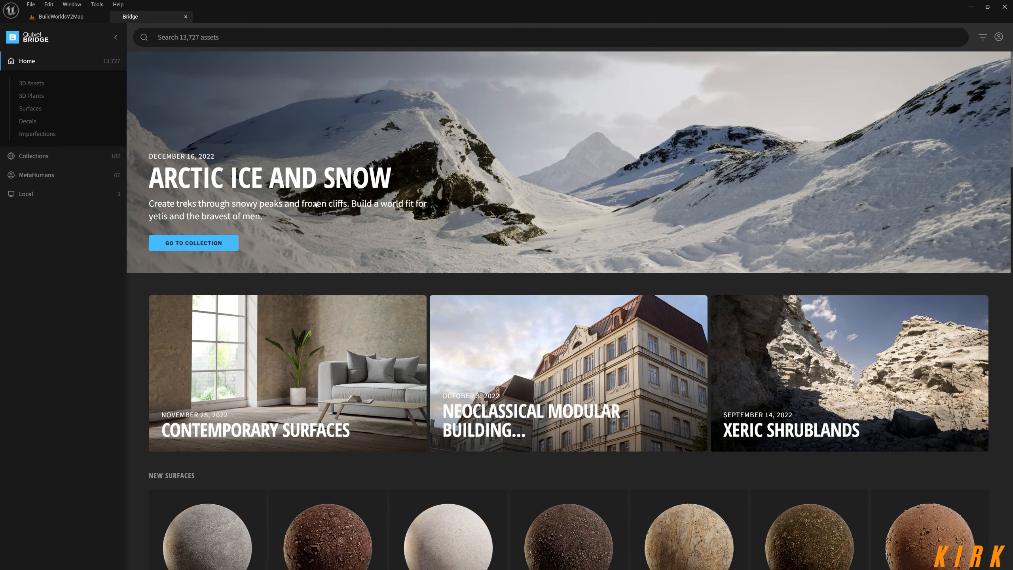
{"action": "scroll", "coordinate": [315, 204], "scroll_direction": "down", "scroll_amount": 1}
{"action": "scroll", "coordinate": [315, 203], "scroll_direction": "down", "scroll_amount": 3}
{"action": "scroll", "coordinate": [316, 200], "scroll_direction": "down", "scroll_amount": 3}
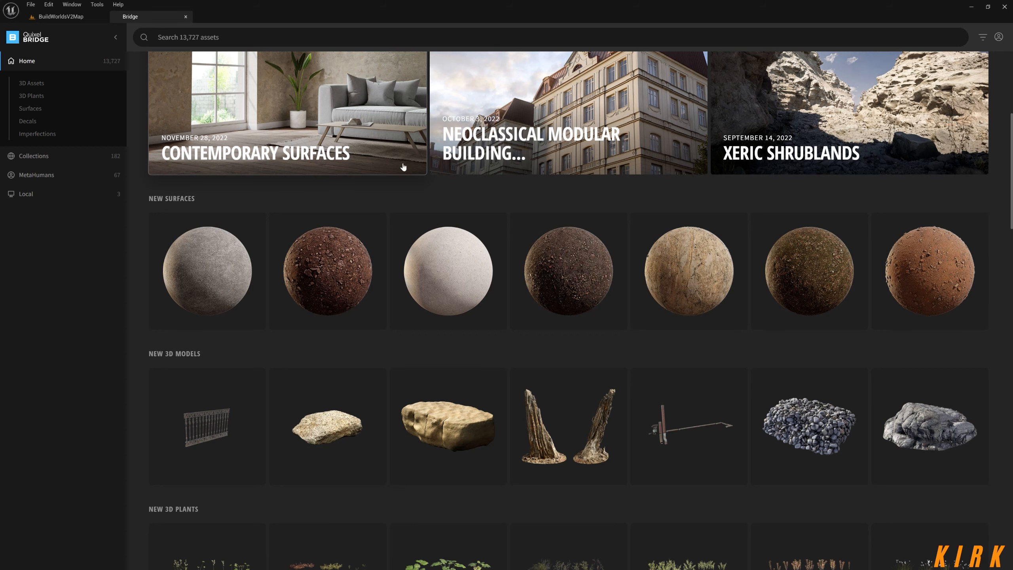
{"action": "left_click", "coordinate": [447, 425]}
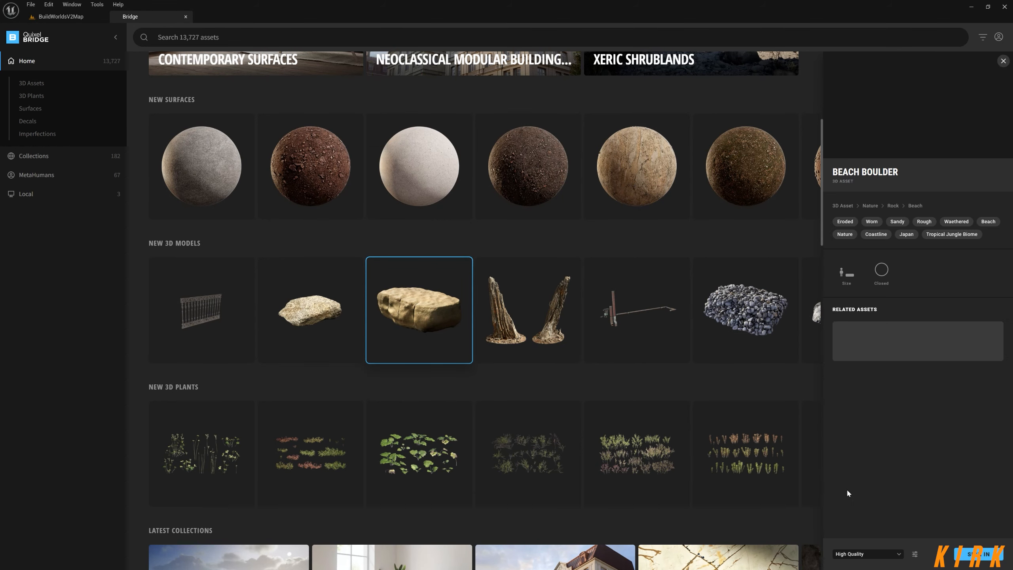
{"action": "left_click", "coordinate": [889, 557]}
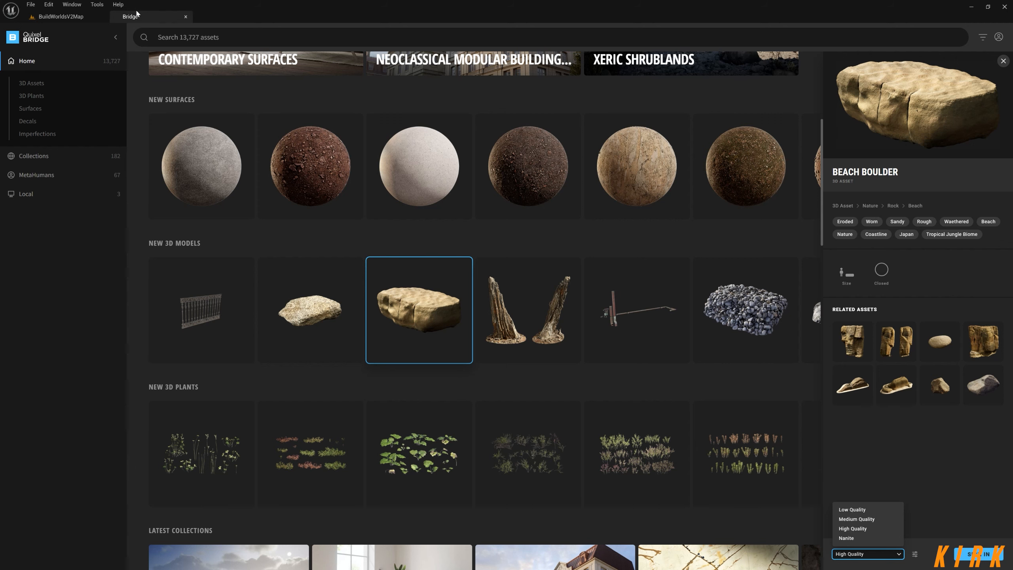
{"action": "left_click", "coordinate": [185, 17]}
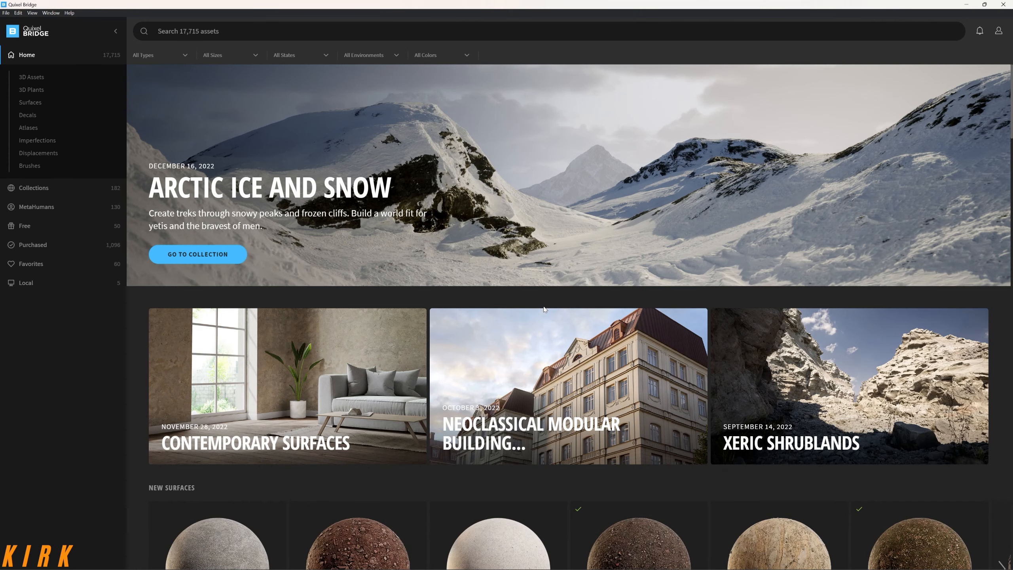
Switch to the standalone Quixel Bridge app, browse the home page and check the Beach Boulder's download resolution options.
{"action": "scroll", "coordinate": [544, 310], "scroll_direction": "down", "scroll_amount": 10}
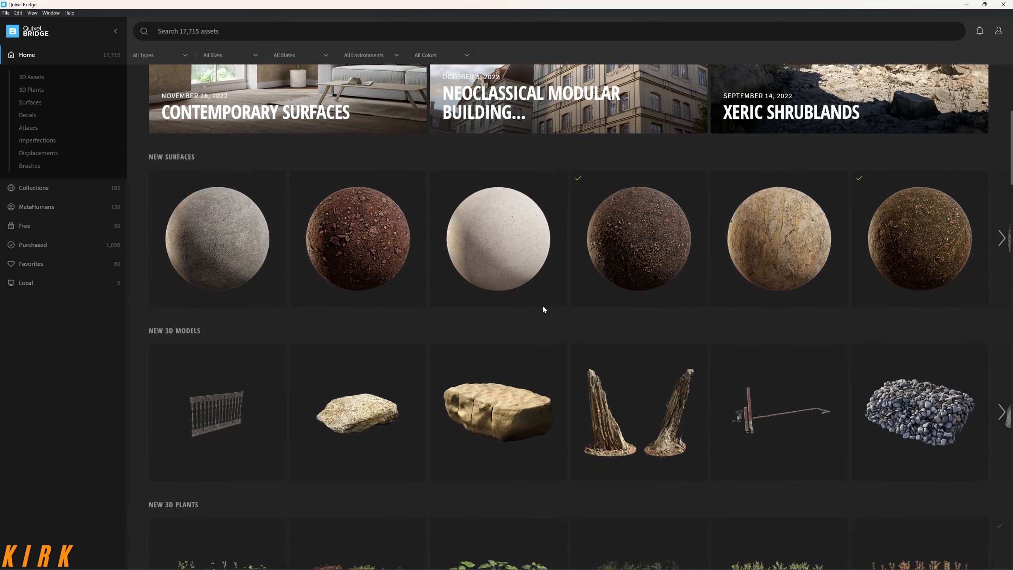
{"action": "scroll", "coordinate": [543, 309], "scroll_direction": "up", "scroll_amount": 10}
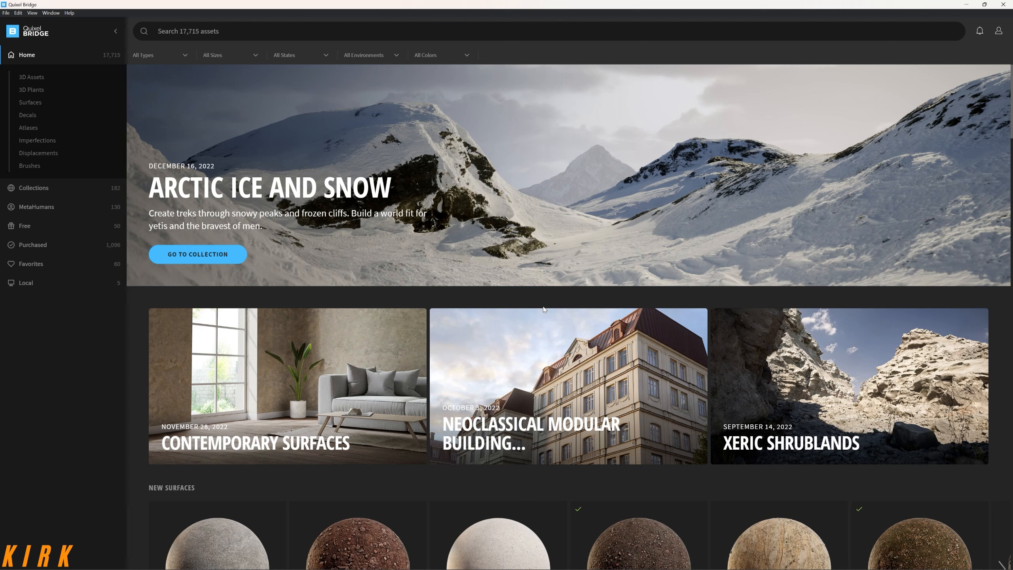
{"action": "scroll", "coordinate": [544, 309], "scroll_direction": "down", "scroll_amount": 5}
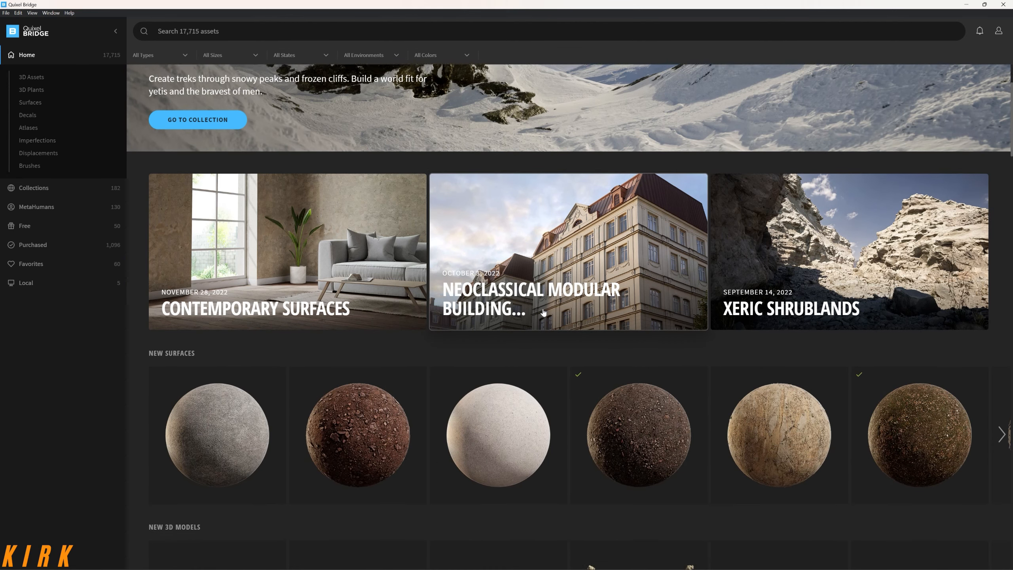
{"action": "scroll", "coordinate": [632, 453], "scroll_direction": "down", "scroll_amount": 3}
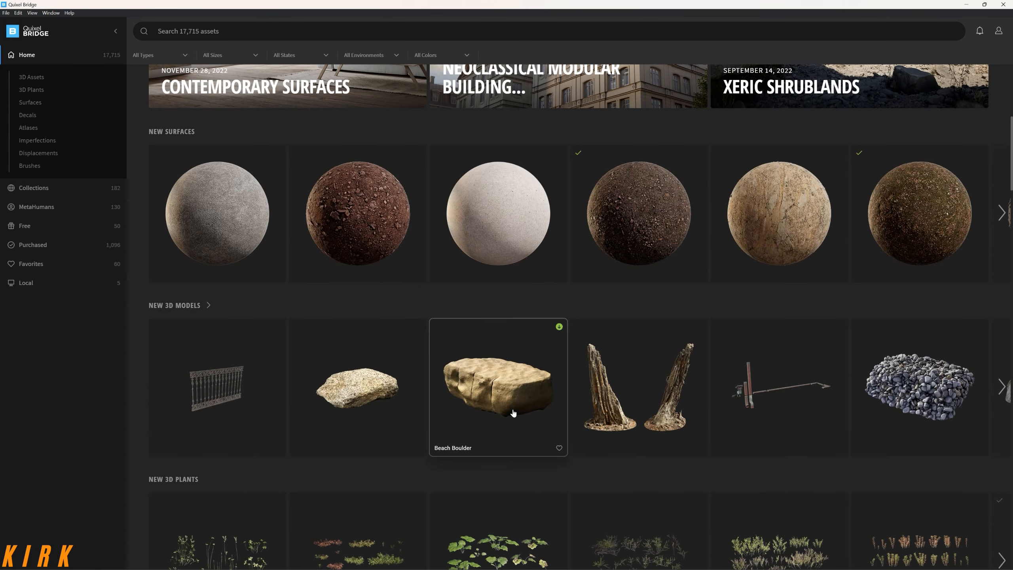
{"action": "left_click", "coordinate": [530, 390]}
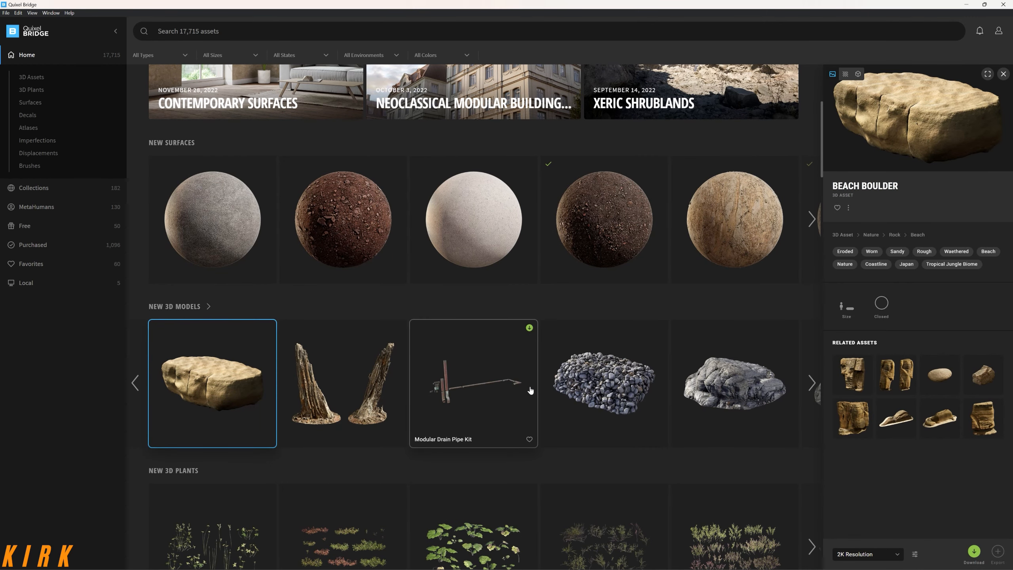
{"action": "left_click", "coordinate": [896, 554]}
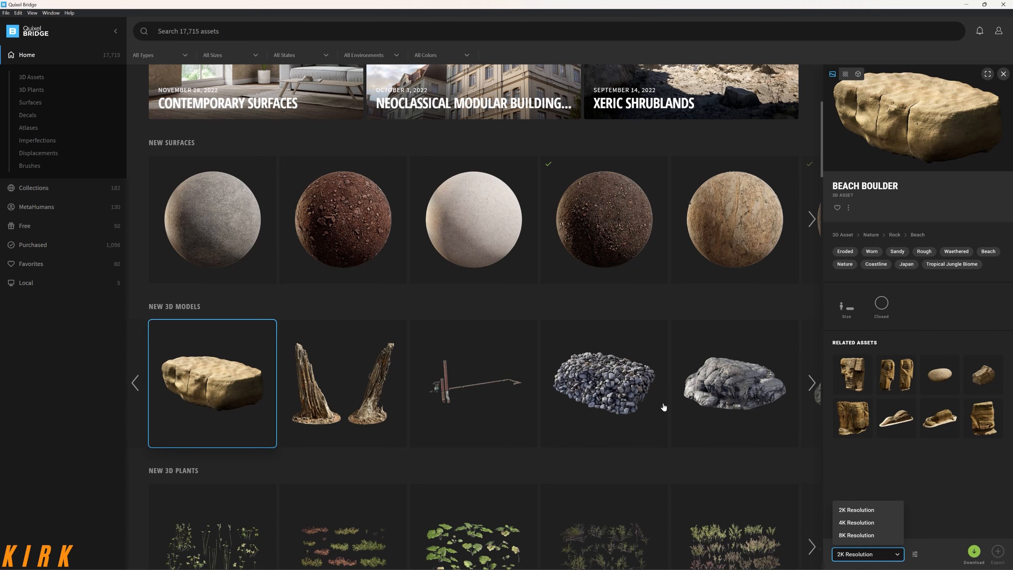
{"action": "left_click", "coordinate": [971, 488]}
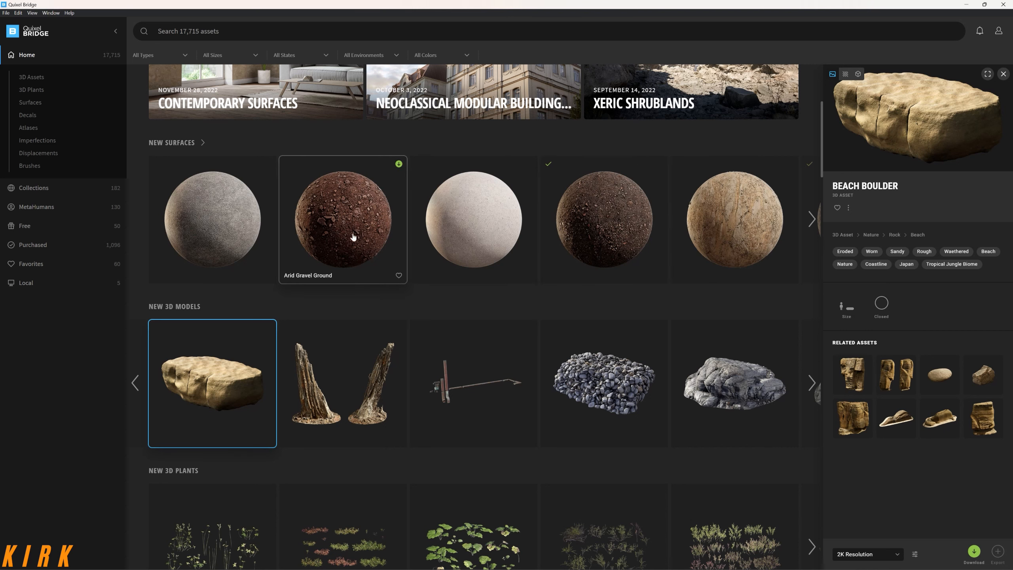
Review the resolution options and texture download settings for the Arid Gravel Ground surface.
{"action": "left_click", "coordinate": [372, 219]}
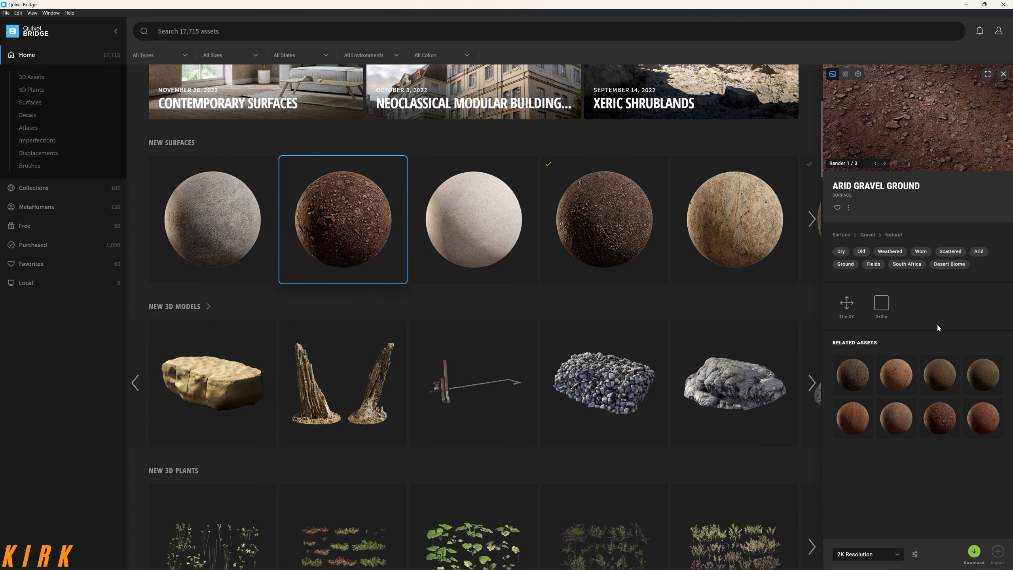
{"action": "left_click", "coordinate": [895, 555]}
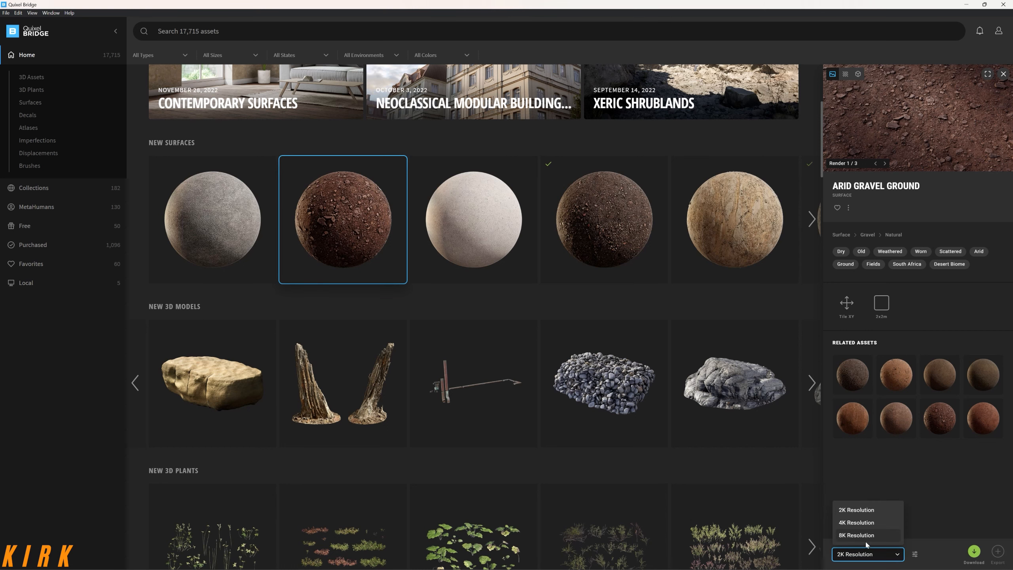
{"action": "left_click", "coordinate": [950, 499]}
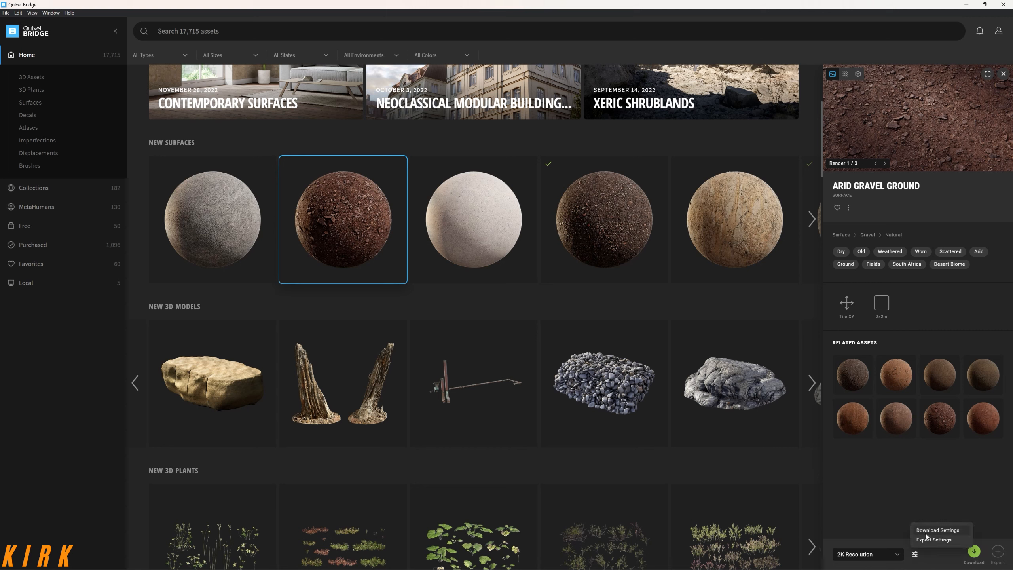
{"action": "left_click", "coordinate": [916, 555]}
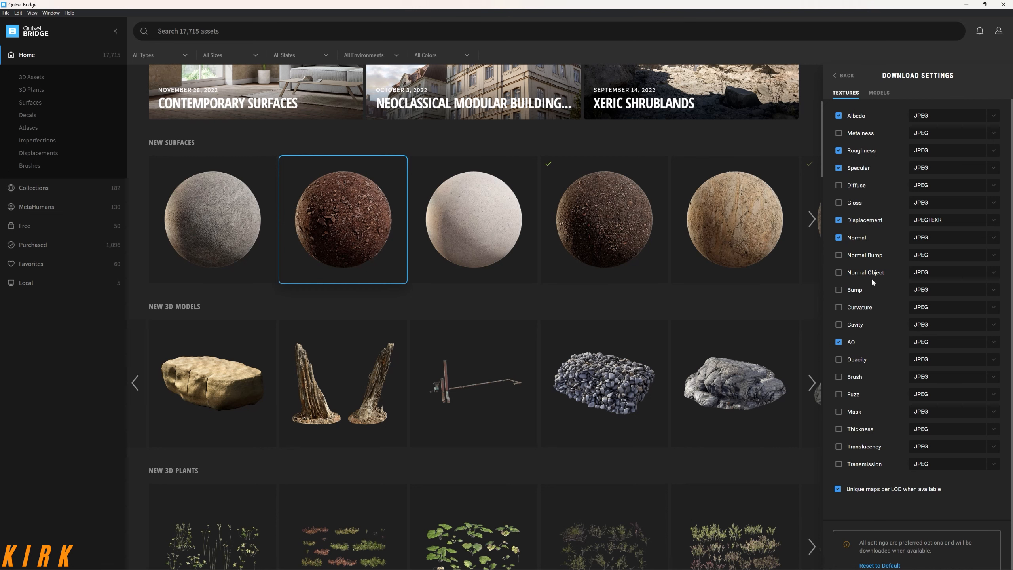
{"action": "left_click", "coordinate": [844, 75]}
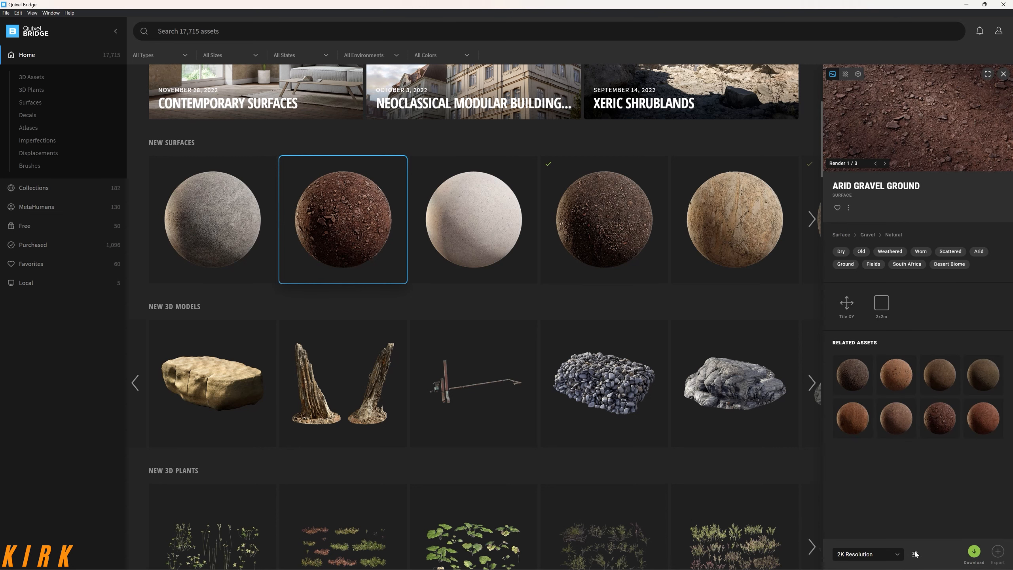
Review the export settings, examining the export target and which texture maps are enabled for surfaces.
{"action": "mouse_move", "coordinate": [915, 554]}
{"action": "left_click", "coordinate": [929, 538]}
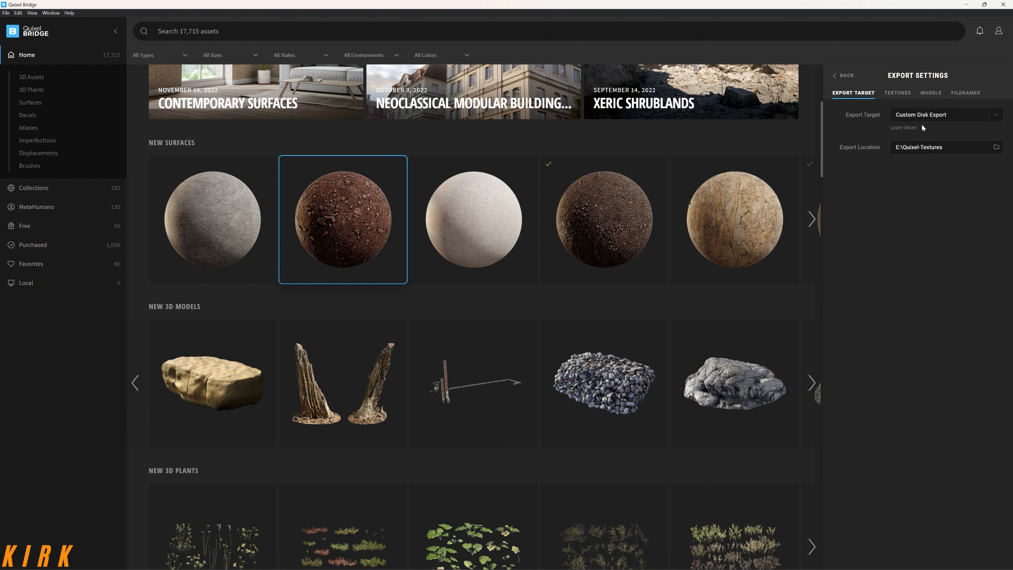
{"action": "left_click", "coordinate": [895, 93]}
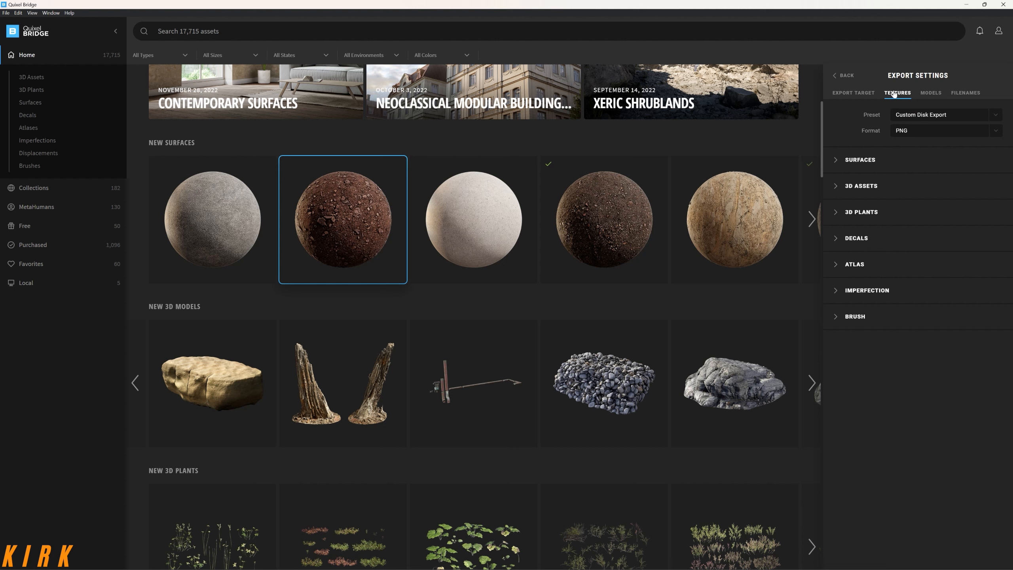
{"action": "left_click", "coordinate": [836, 160]}
{"action": "scroll", "coordinate": [894, 189], "scroll_direction": "down", "scroll_amount": 4}
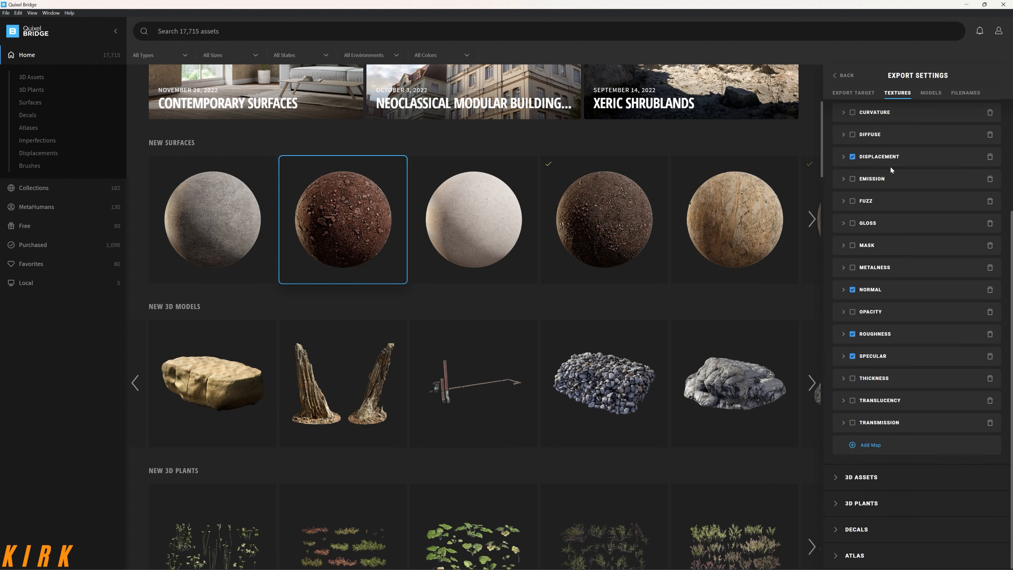
{"action": "scroll", "coordinate": [875, 385], "scroll_direction": "up", "scroll_amount": 2}
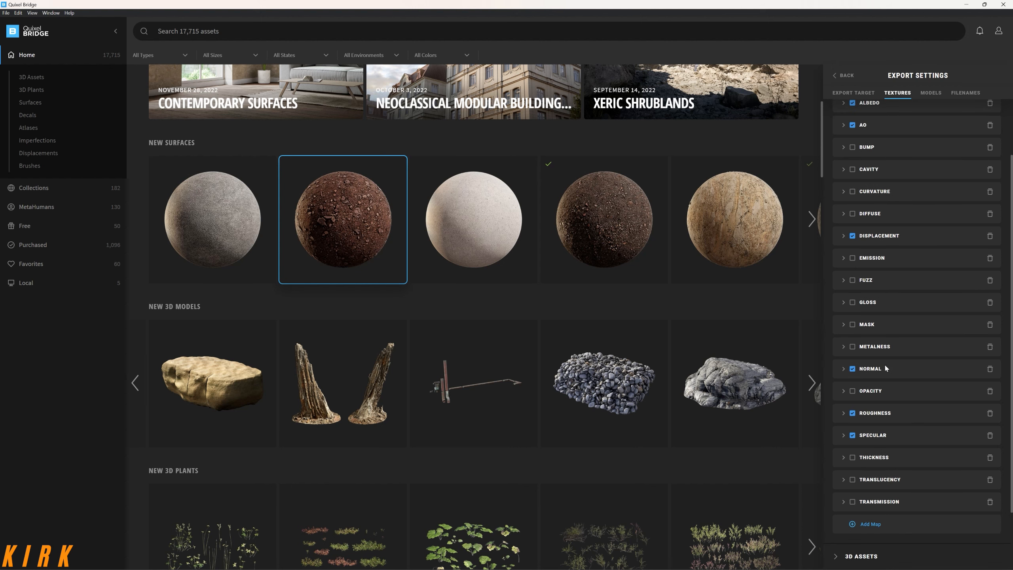
{"action": "scroll", "coordinate": [915, 333], "scroll_direction": "up", "scroll_amount": 1}
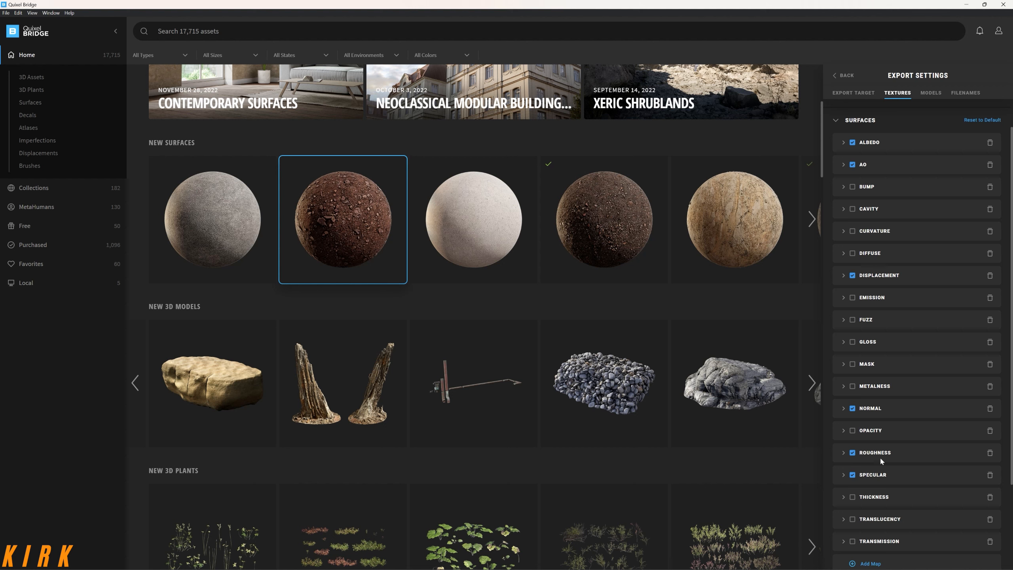
{"action": "scroll", "coordinate": [881, 425], "scroll_direction": "down", "scroll_amount": 2}
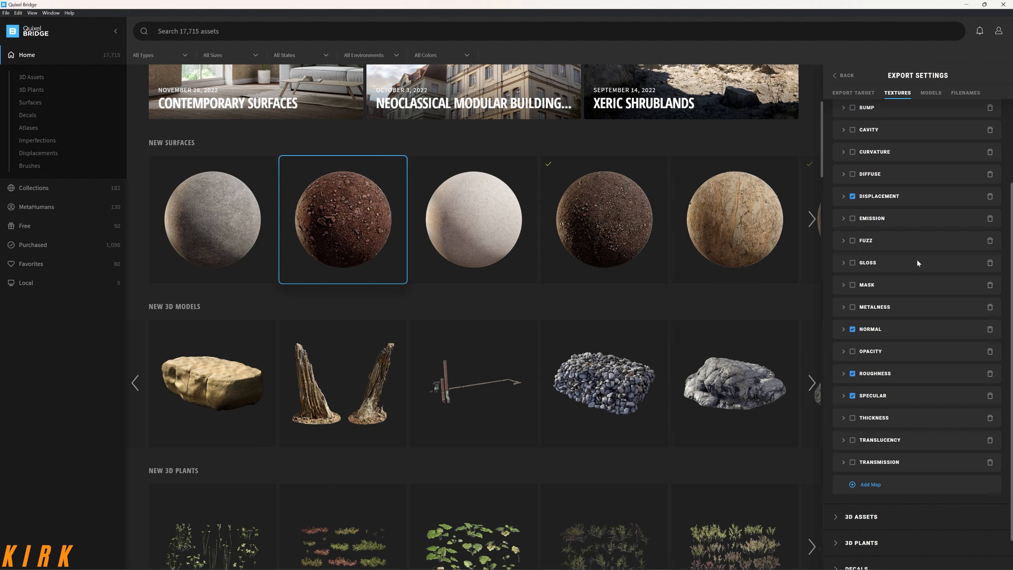
{"action": "scroll", "coordinate": [913, 265], "scroll_direction": "up", "scroll_amount": 3}
{"action": "scroll", "coordinate": [889, 250], "scroll_direction": "down", "scroll_amount": 2}
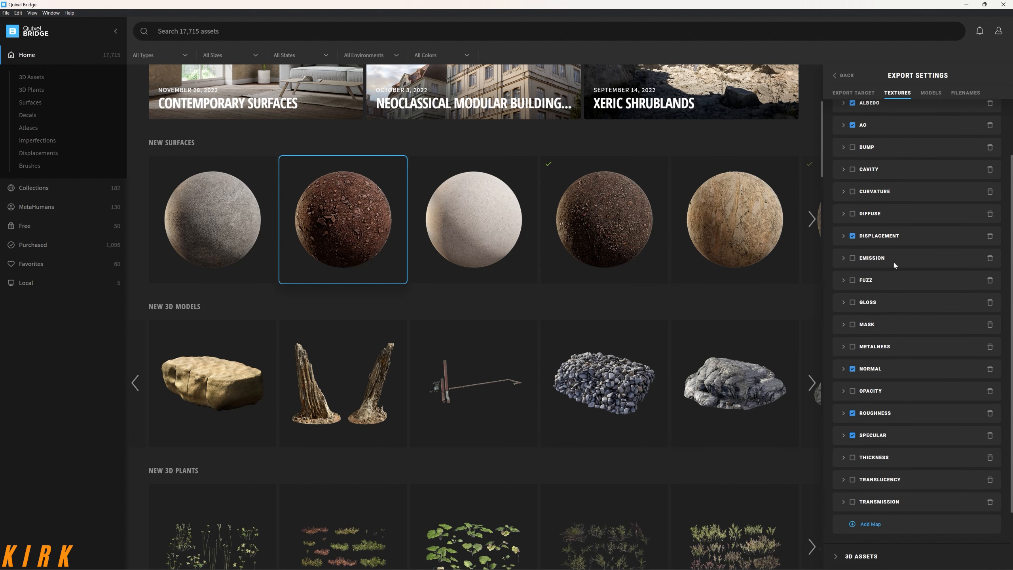
{"action": "left_click", "coordinate": [847, 76]}
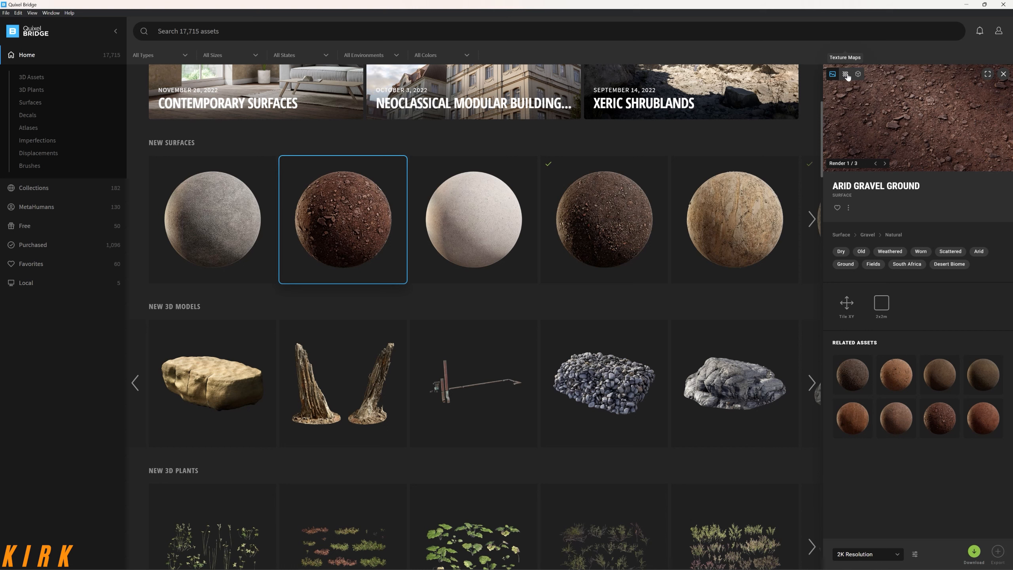
Switch to the web browser, view the Quixel Bridge download page and bring up the Bounding Box Software page.
{"action": "key", "text": "alt+Tab"}
{"action": "key", "text": "alt+Tab"}
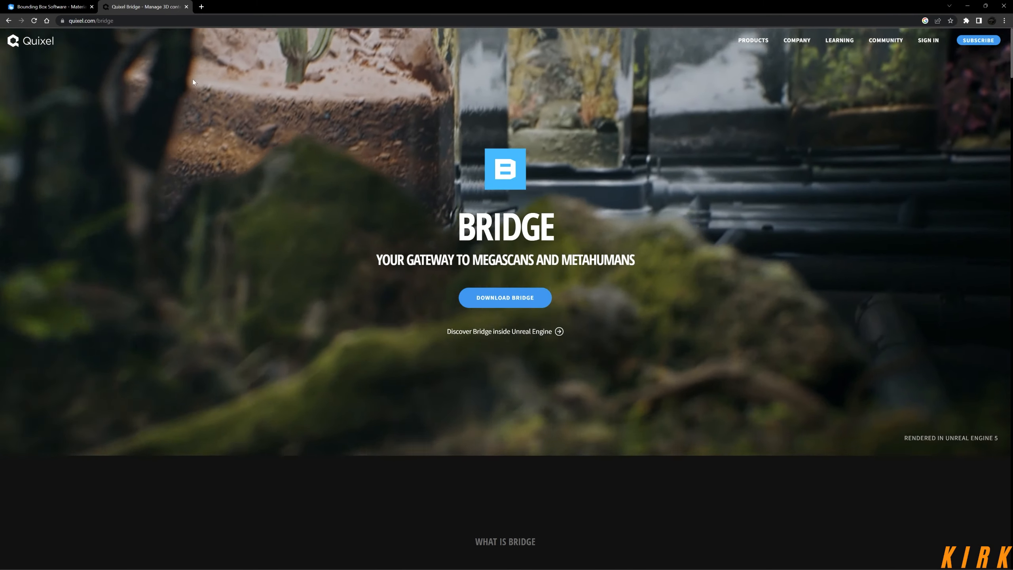
{"action": "left_click", "coordinate": [56, 8]}
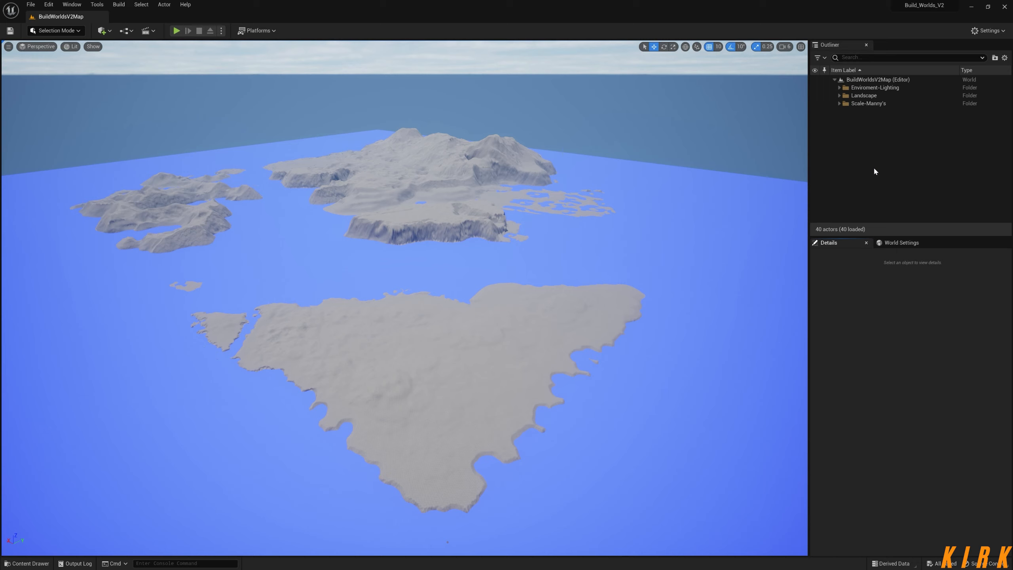
Switch to Unreal Engine and view the brush textures in the Landscape folder's Alpha-Brushes subfolder.
{"action": "left_click", "coordinate": [28, 563]}
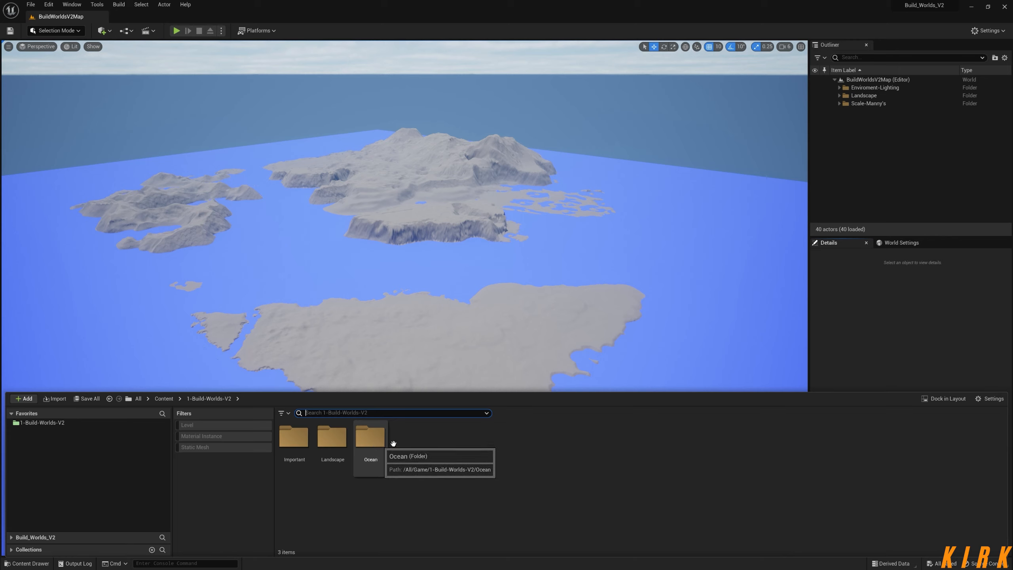
{"action": "double_click", "coordinate": [333, 441]}
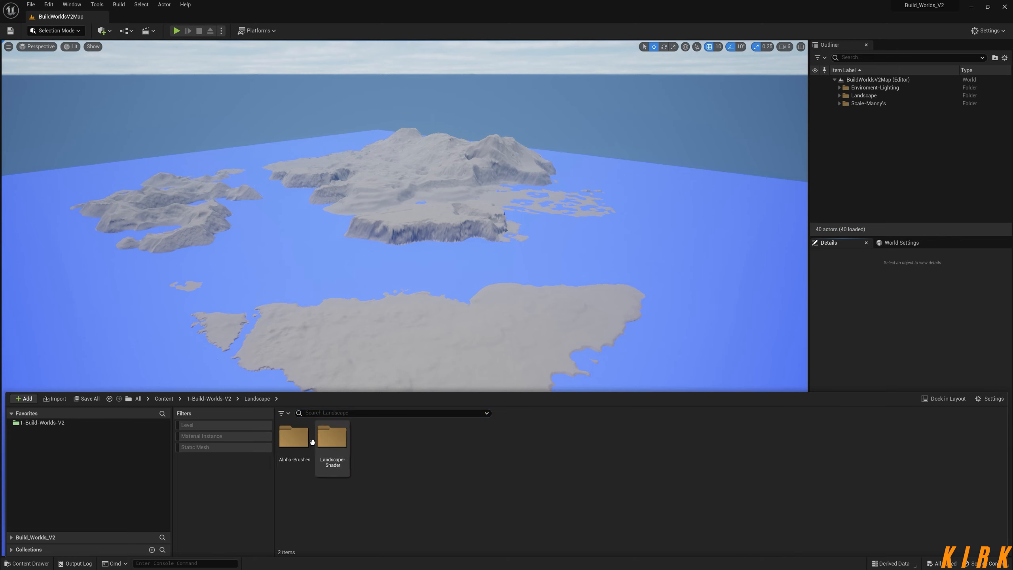
{"action": "double_click", "coordinate": [294, 439]}
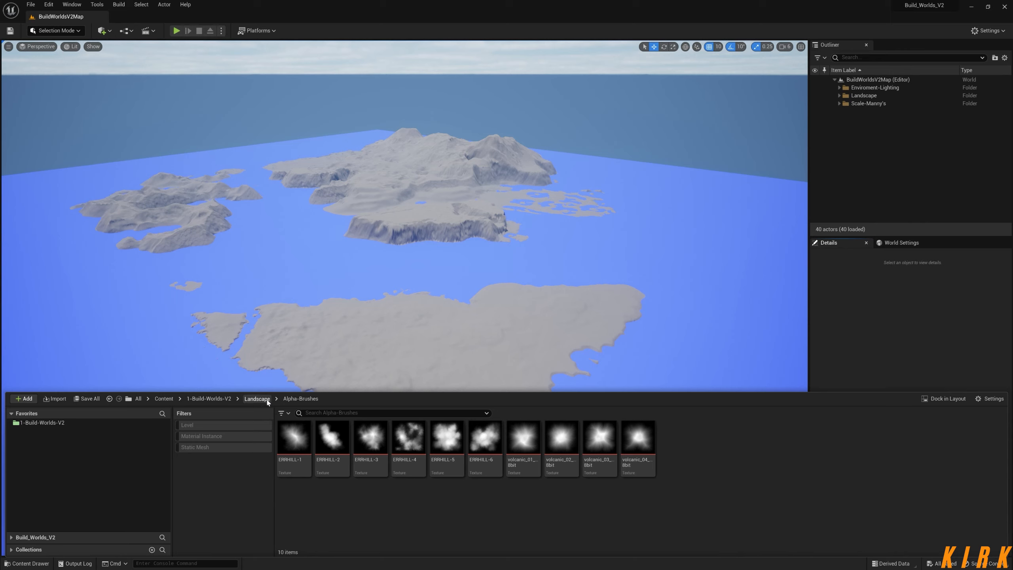
Create a new material named KM-Landscape-Master in the Landscape-Shader folder under Landscape.
{"action": "left_click", "coordinate": [257, 398]}
{"action": "left_click", "coordinate": [330, 433]}
{"action": "double_click", "coordinate": [330, 433]}
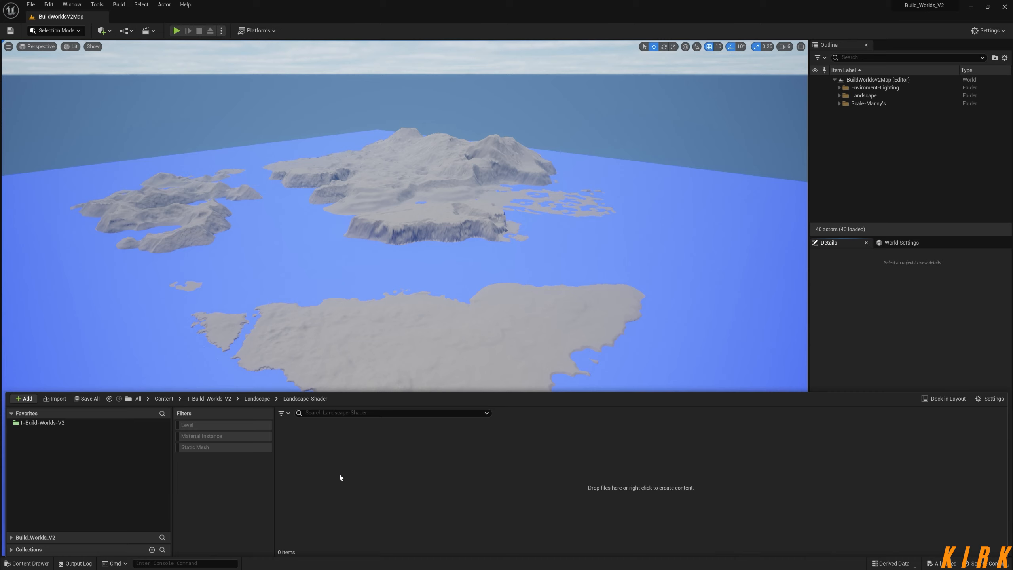
{"action": "right_click", "coordinate": [315, 441]}
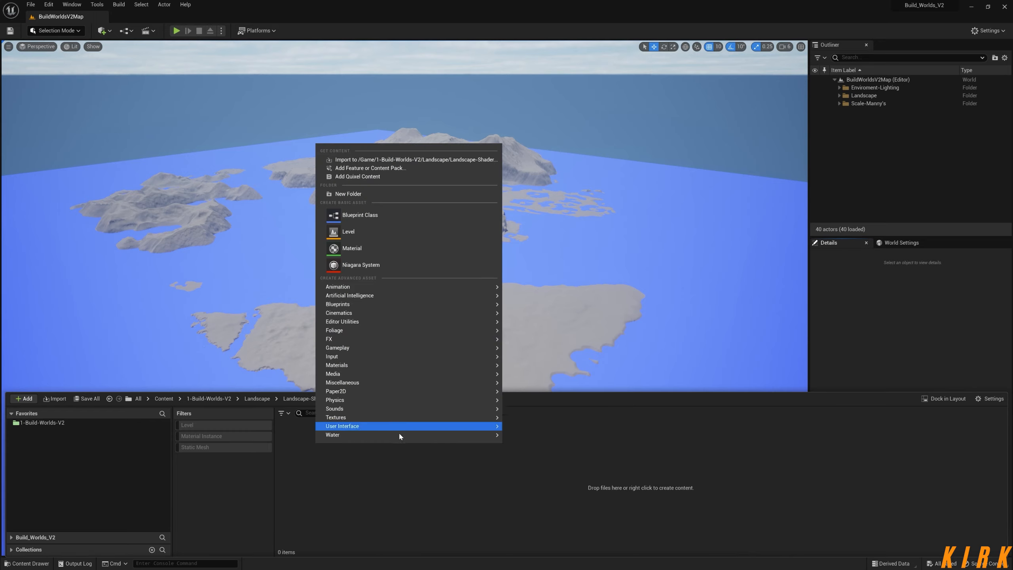
{"action": "mouse_move", "coordinate": [432, 404]}
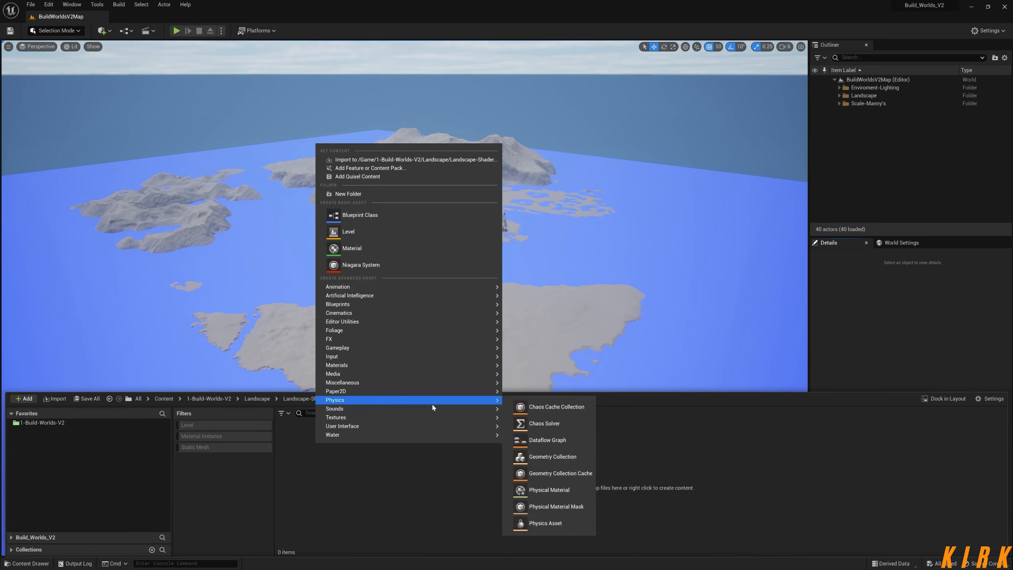
{"action": "left_click", "coordinate": [395, 248]}
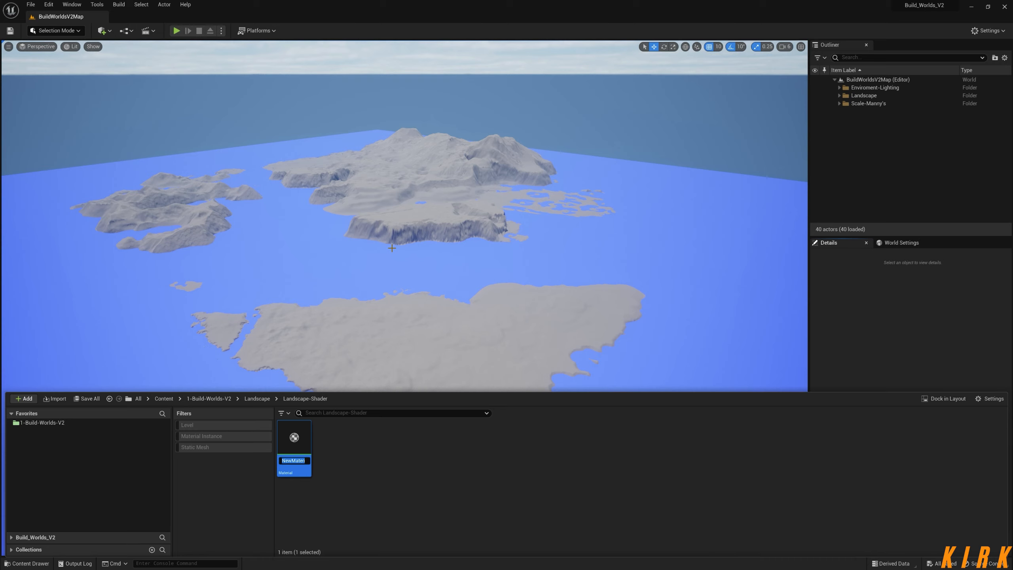
{"action": "type", "text": "KM"}
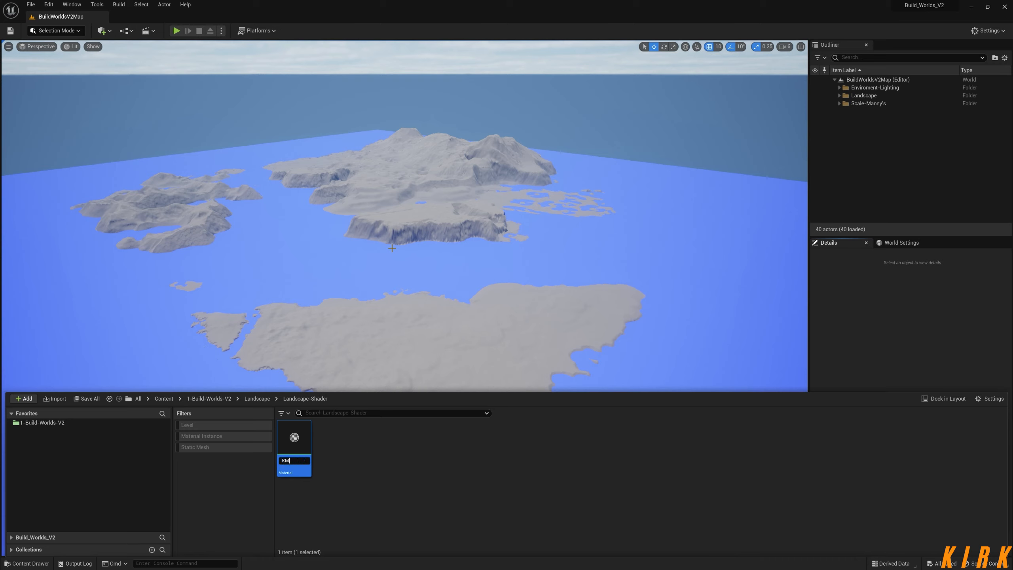
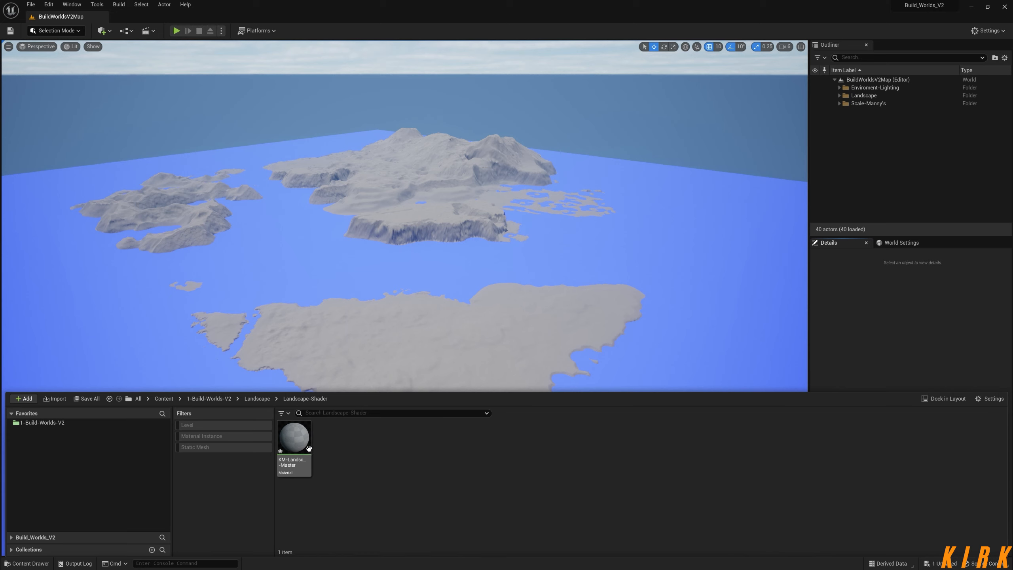
Create a material instance from KM-Landscape-Master and keep the suggested name.
{"action": "right_click", "coordinate": [298, 439]}
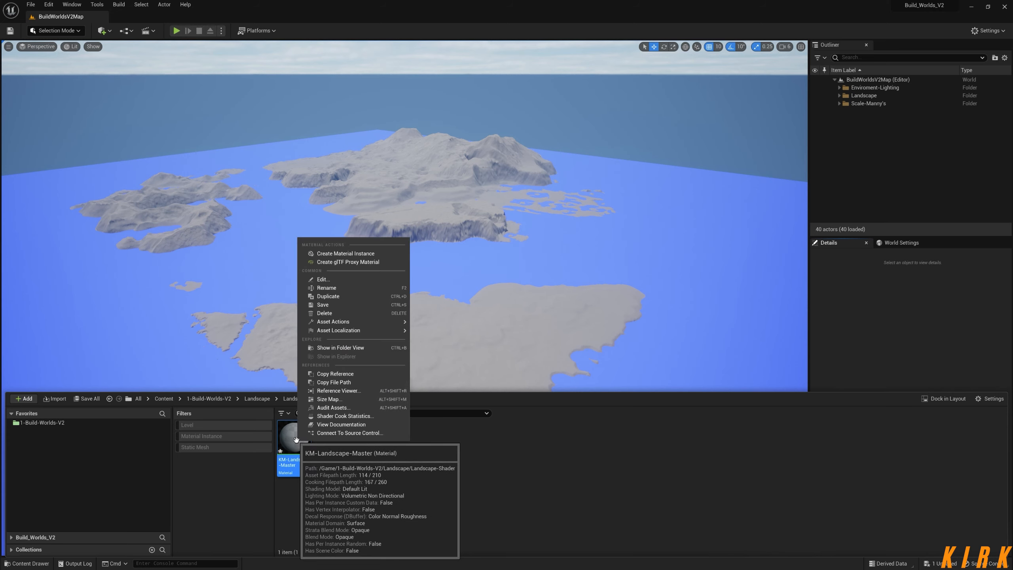
{"action": "left_click", "coordinate": [338, 253]}
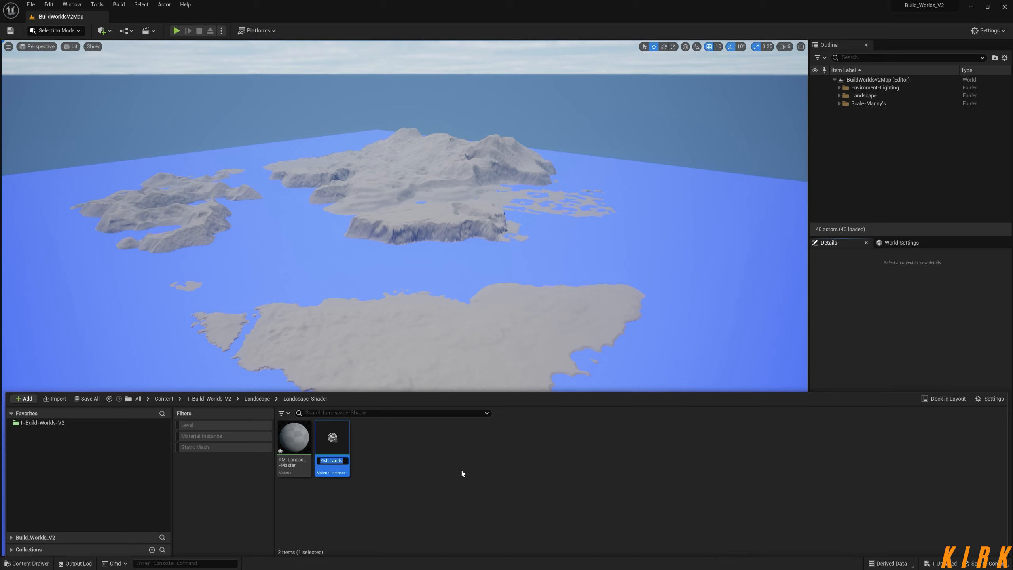
{"action": "key", "text": "Return"}
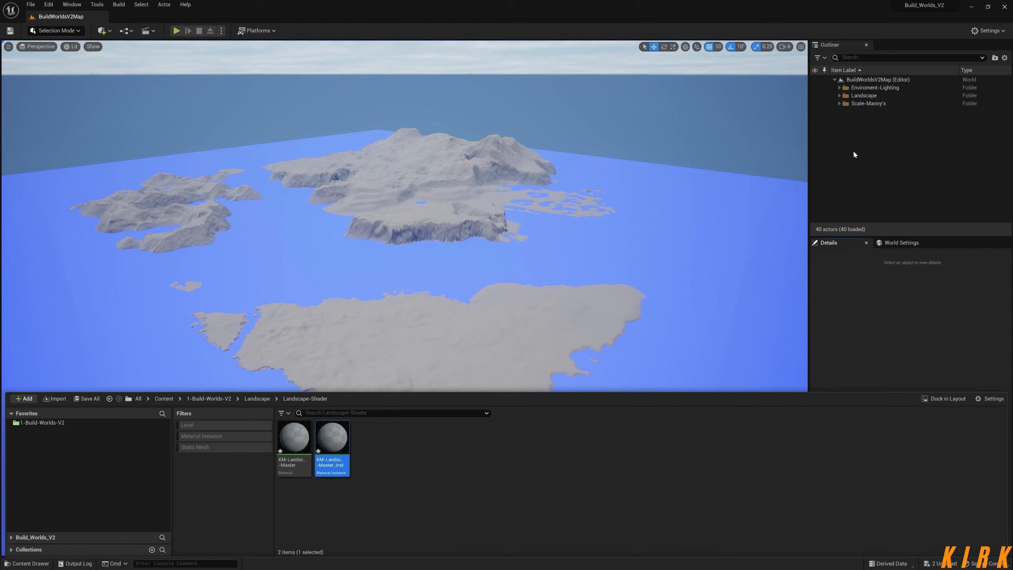
Expand the Landscape actor and select all of its streaming proxies, from LandscapeStreamingProxy_0_0_0 to LandscapeStreamingProxy_3_3_0.
{"action": "left_click", "coordinate": [839, 96]}
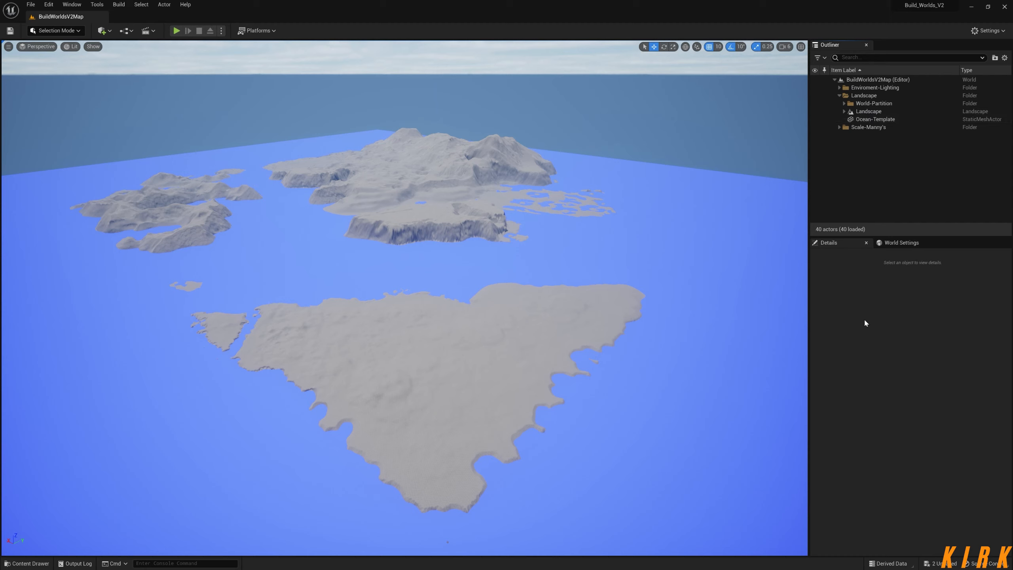
{"action": "left_click", "coordinate": [845, 111]}
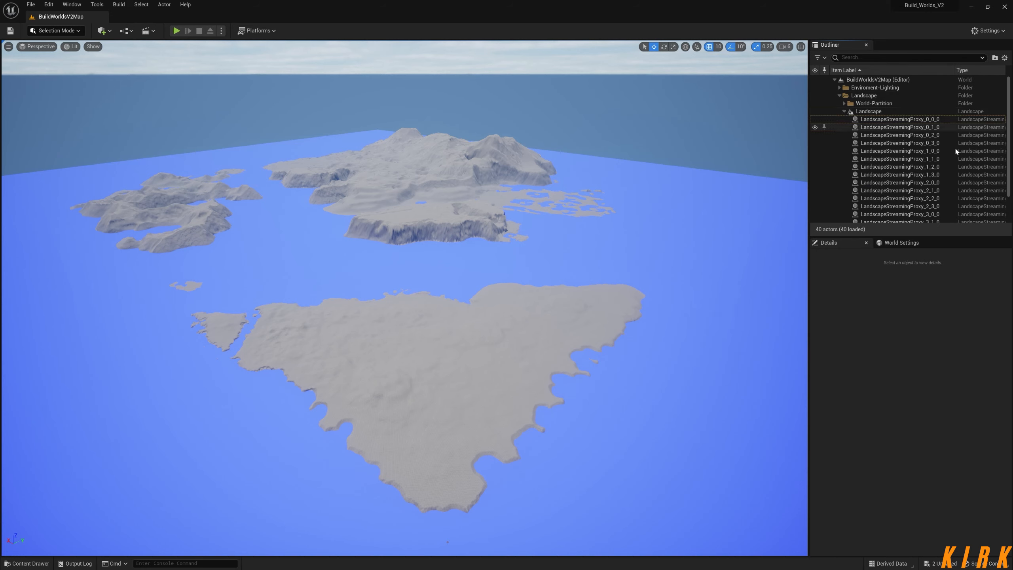
{"action": "scroll", "coordinate": [911, 135], "scroll_direction": "down", "scroll_amount": 1}
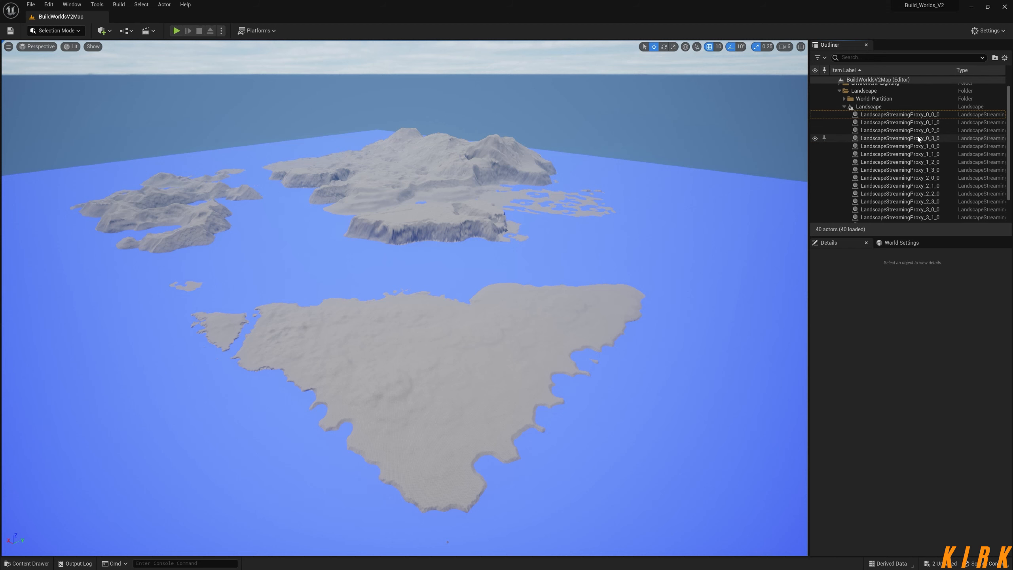
{"action": "left_click", "coordinate": [903, 116]}
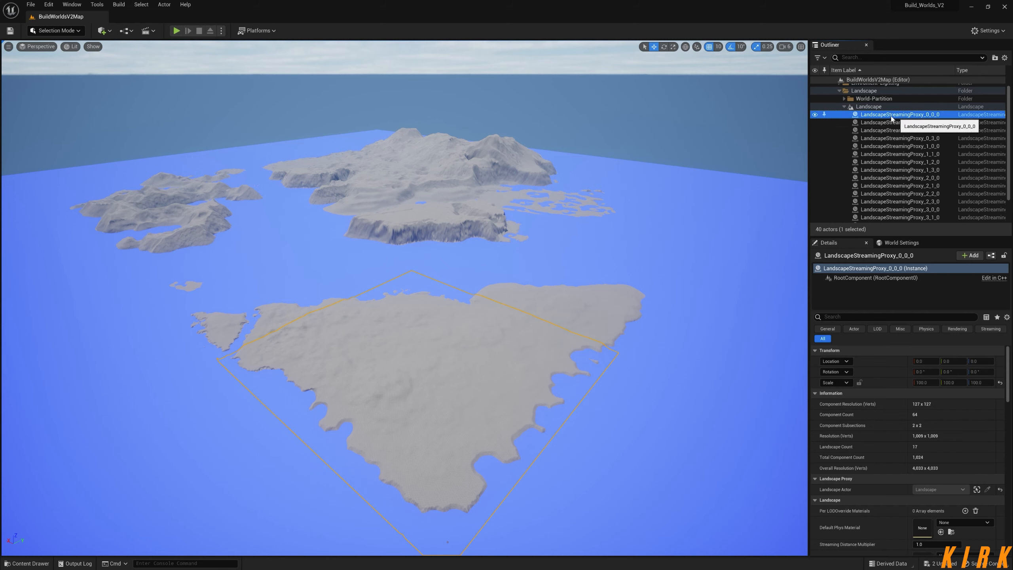
{"action": "left_click_drag", "start_coordinate": [1009, 116], "coordinate": [1011, 140]}
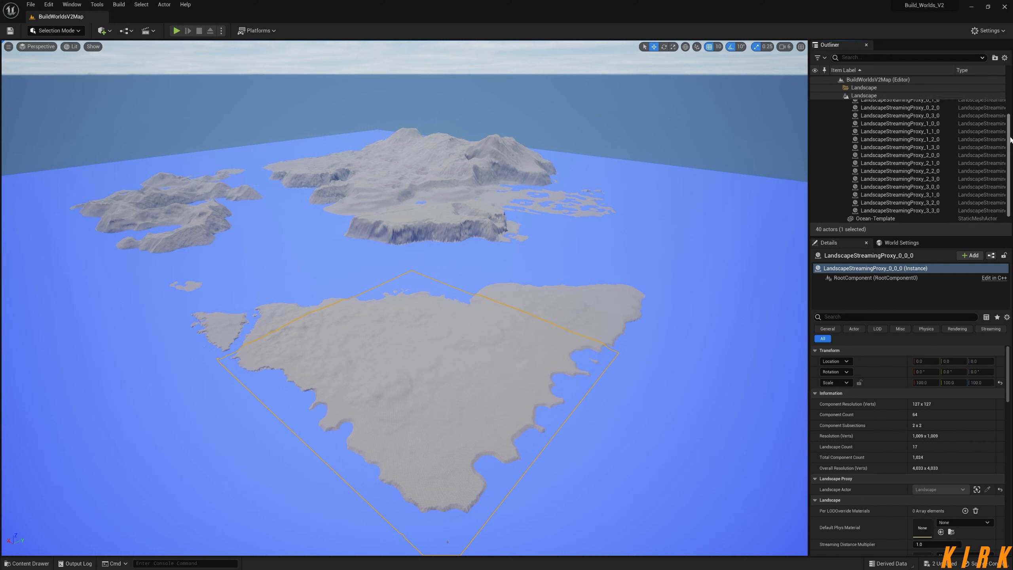
{"action": "left_click", "coordinate": [914, 210], "text": "shift"}
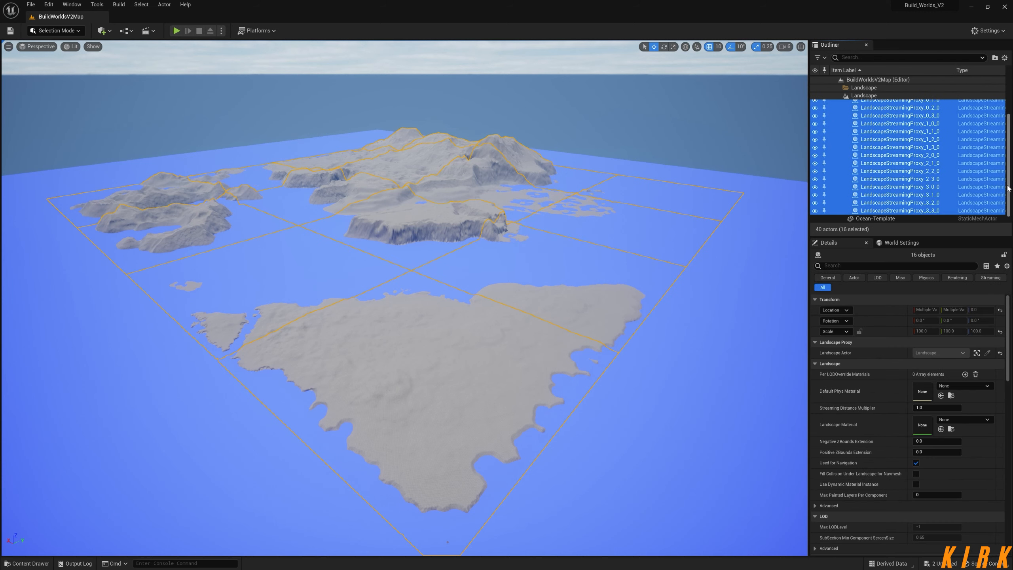
{"action": "mouse_move", "coordinate": [1009, 188]}
{"action": "left_mouse_down"}
{"action": "mouse_move", "coordinate": [1009, 171]}
{"action": "mouse_move", "coordinate": [1010, 197]}
{"action": "mouse_move", "coordinate": [1010, 170]}
{"action": "left_mouse_up"}
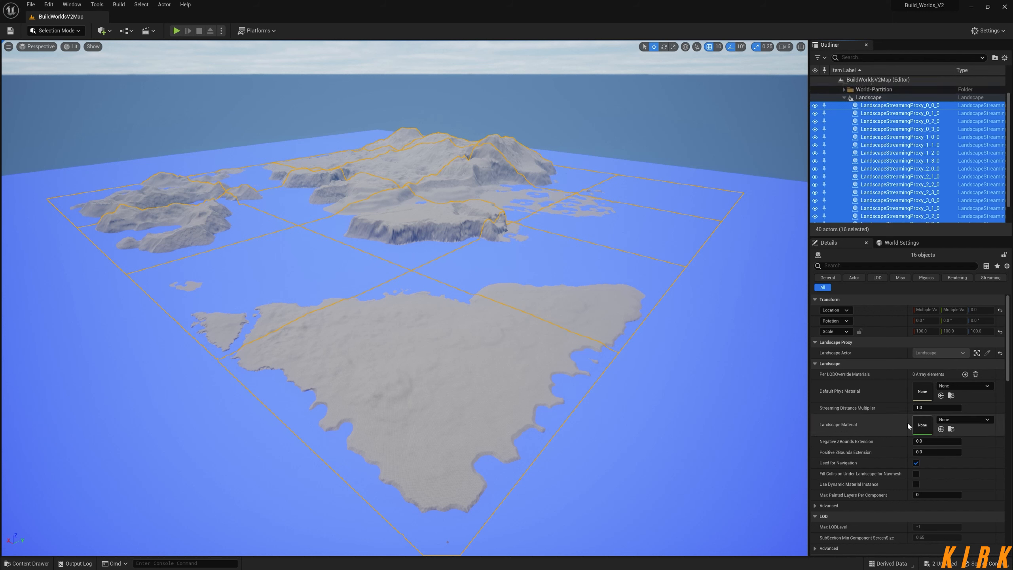
Assign the KM-Landscape-Master_Inst instance as the selected proxies' Landscape Material, then collapse the Landscape folder and clear the selection.
{"action": "scroll", "coordinate": [925, 425], "scroll_direction": "down", "scroll_amount": 1}
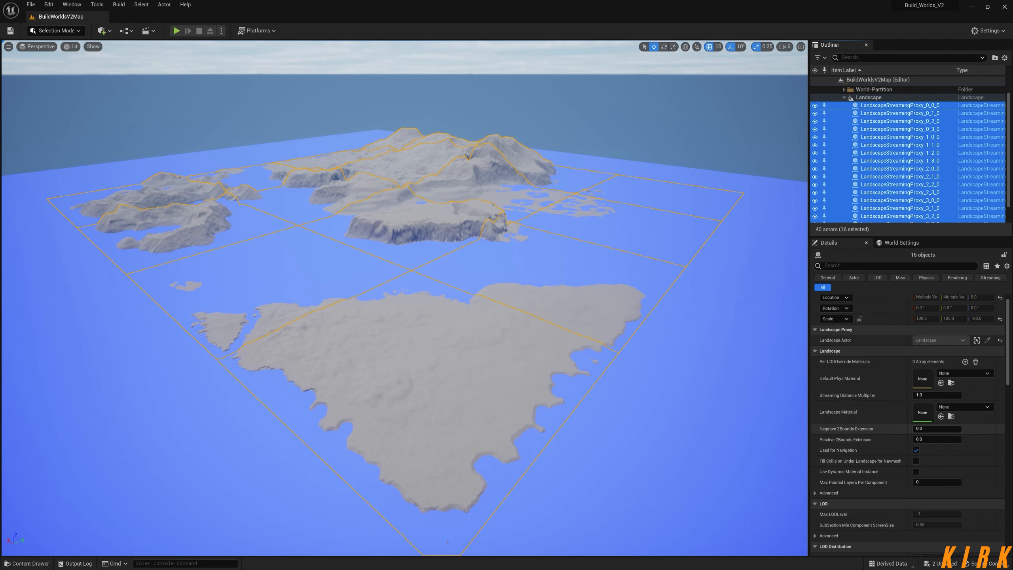
{"action": "scroll", "coordinate": [930, 424], "scroll_direction": "down", "scroll_amount": 4}
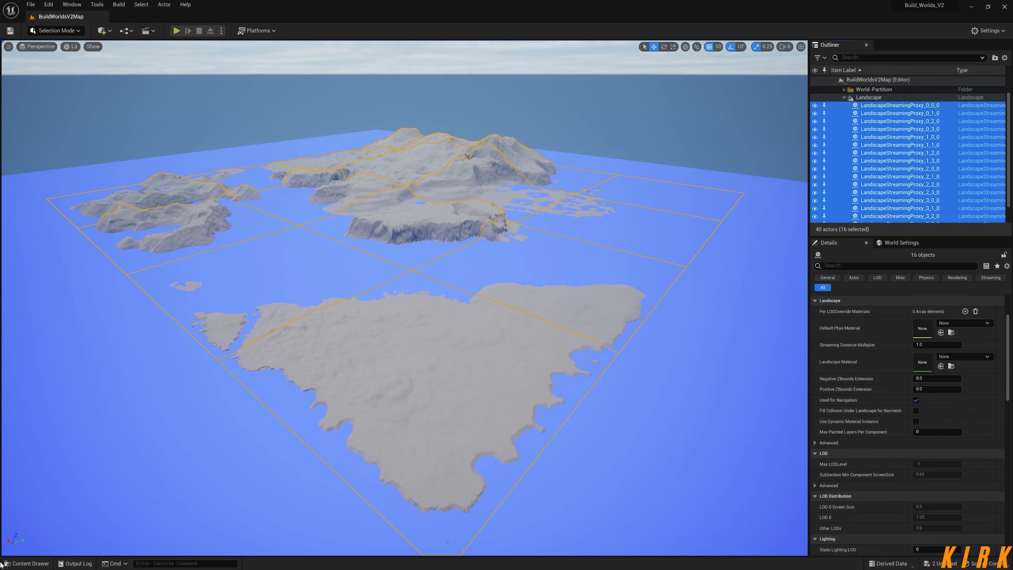
{"action": "left_click", "coordinate": [27, 563]}
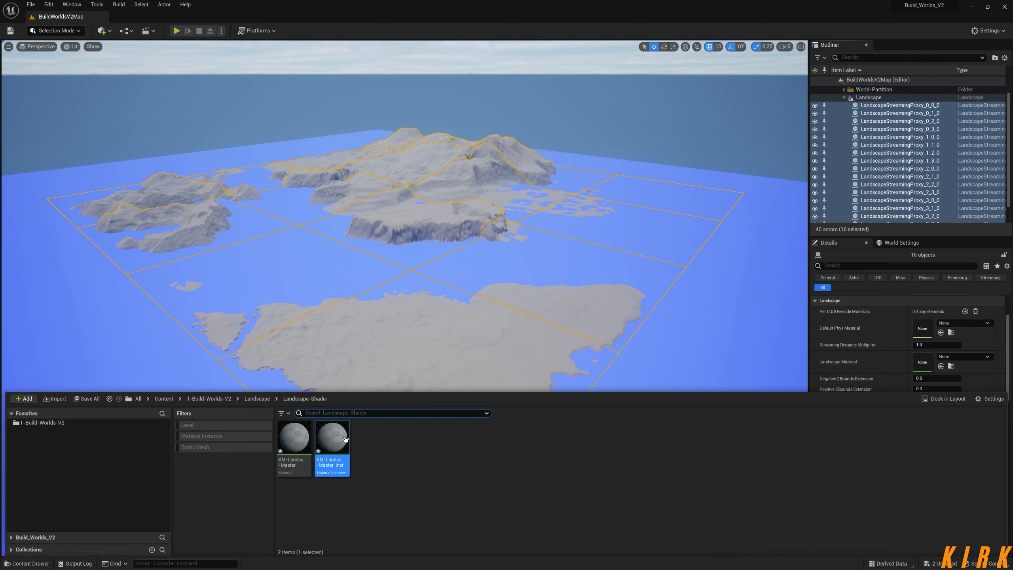
{"action": "left_click", "coordinate": [942, 367]}
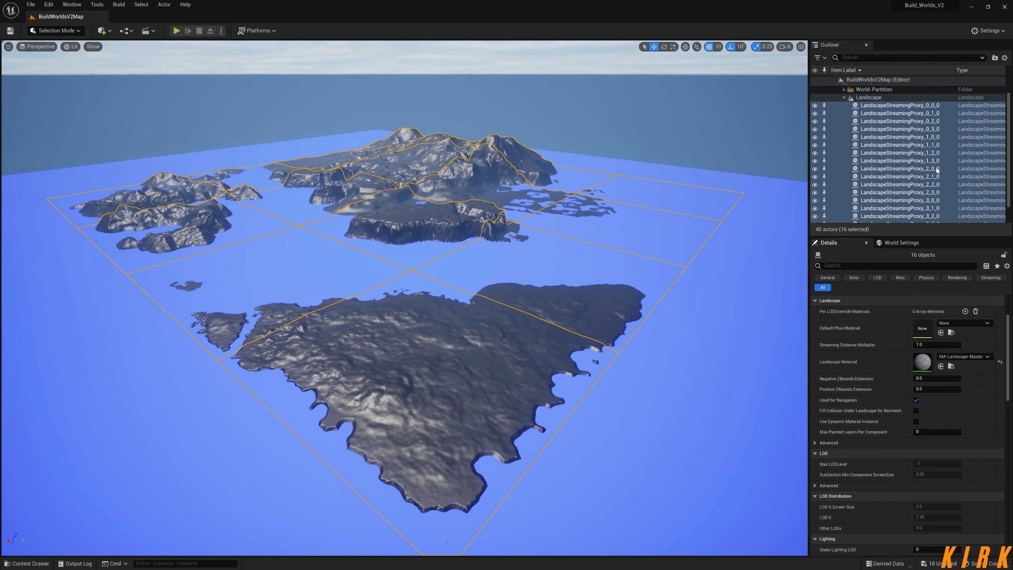
{"action": "scroll", "coordinate": [857, 128], "scroll_direction": "up", "scroll_amount": 1}
{"action": "left_click", "coordinate": [845, 111]}
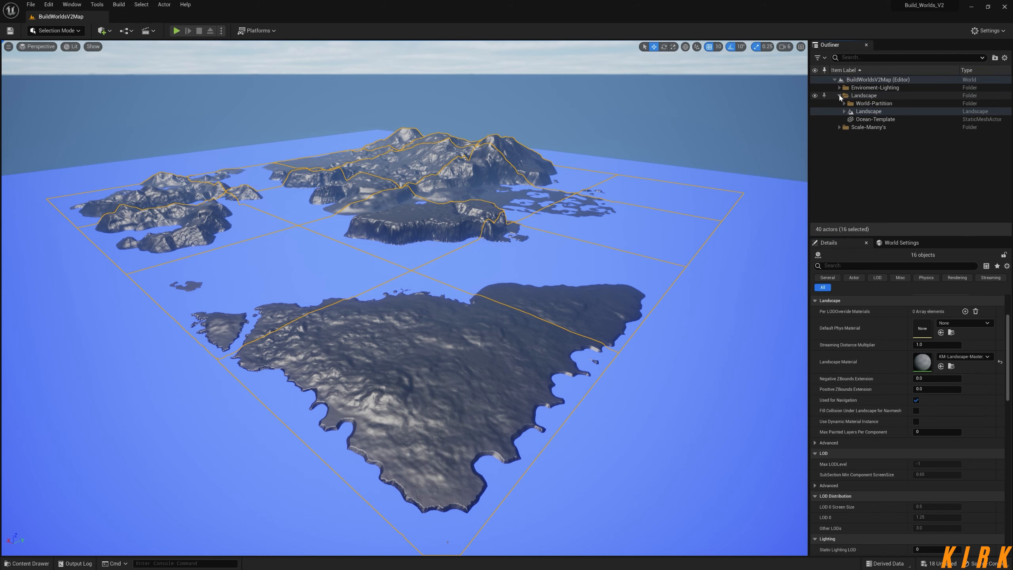
{"action": "left_click", "coordinate": [840, 95]}
{"action": "left_click", "coordinate": [955, 191]}
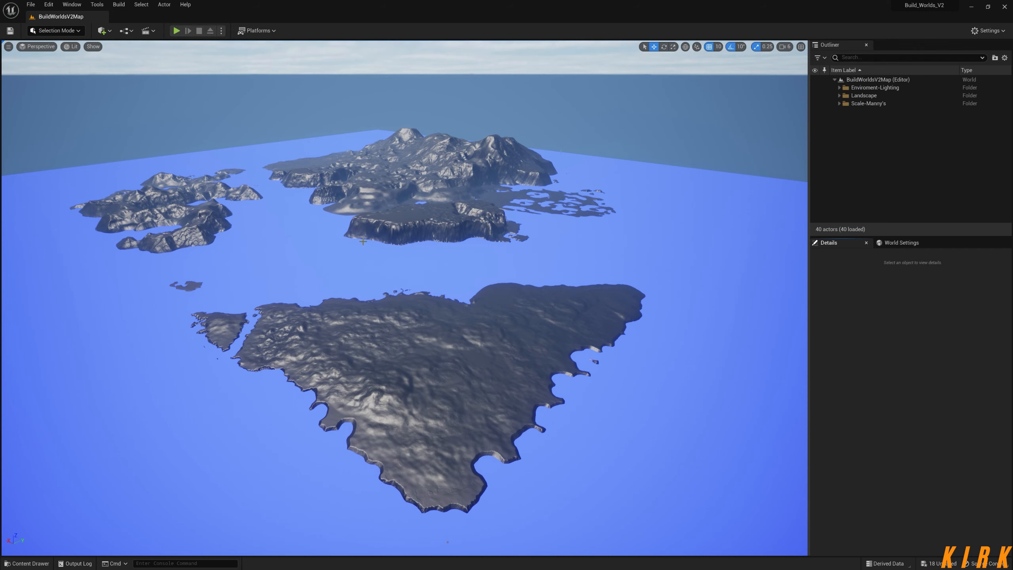
Open the KM-Landscape-Master material for editing and add a Constant node beside the main material node.
{"action": "key", "text": "ctrl+space"}
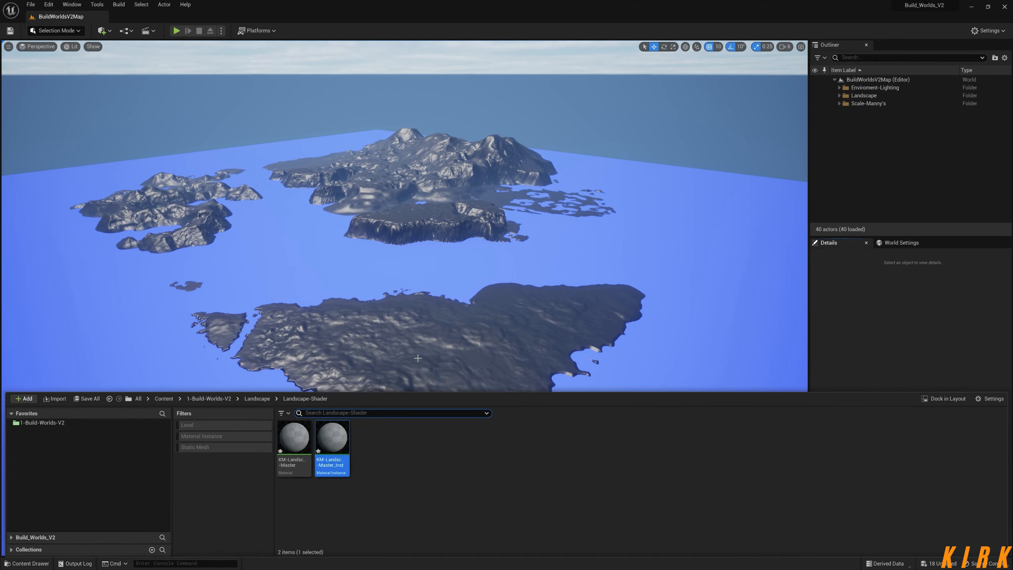
{"action": "left_click", "coordinate": [293, 443]}
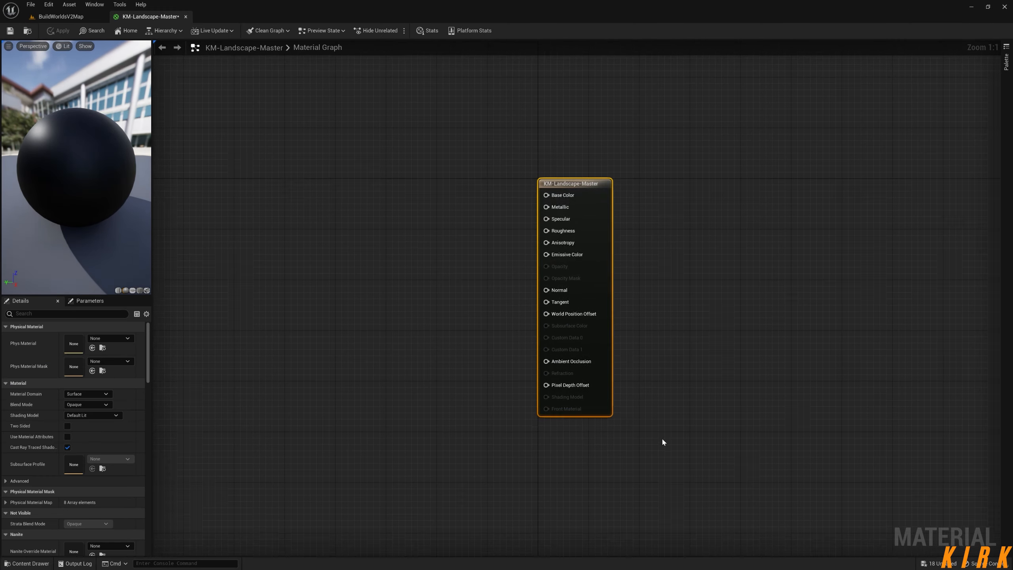
{"action": "right_click_drag", "start_coordinate": [324, 386], "coordinate": [547, 358]}
{"action": "scroll", "coordinate": [549, 365], "scroll_direction": "down", "scroll_amount": 3}
{"action": "right_click_drag", "start_coordinate": [635, 348], "coordinate": [516, 333]}
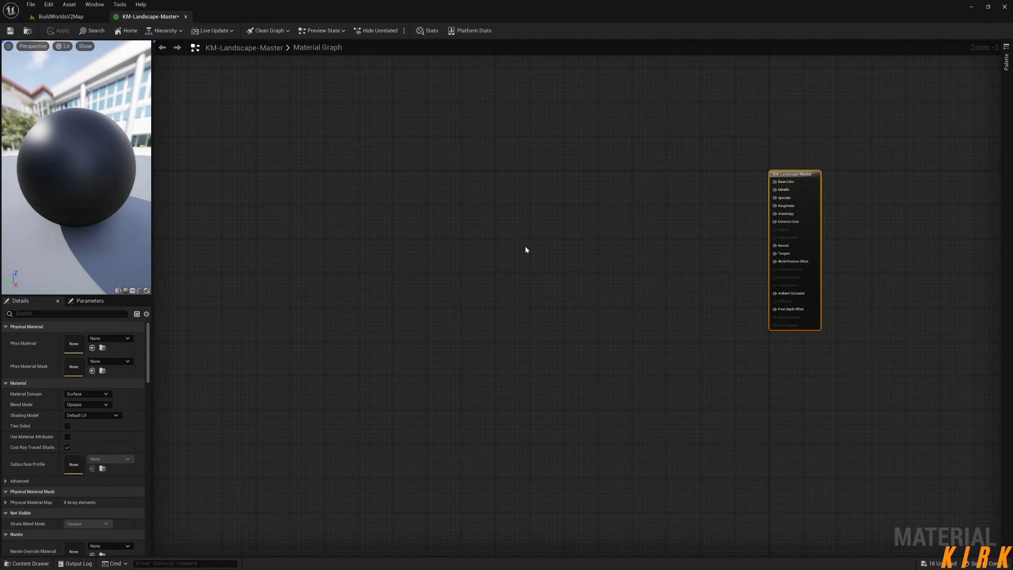
{"action": "right_click_drag", "start_coordinate": [616, 267], "coordinate": [561, 289]}
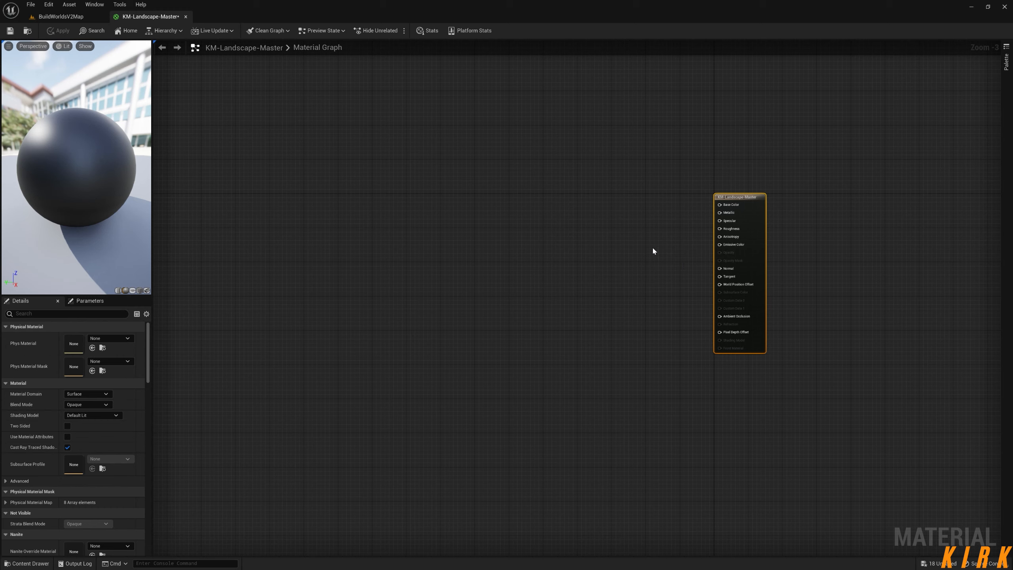
{"action": "key", "text": "1"}
{"action": "left_click", "coordinate": [626, 231]}
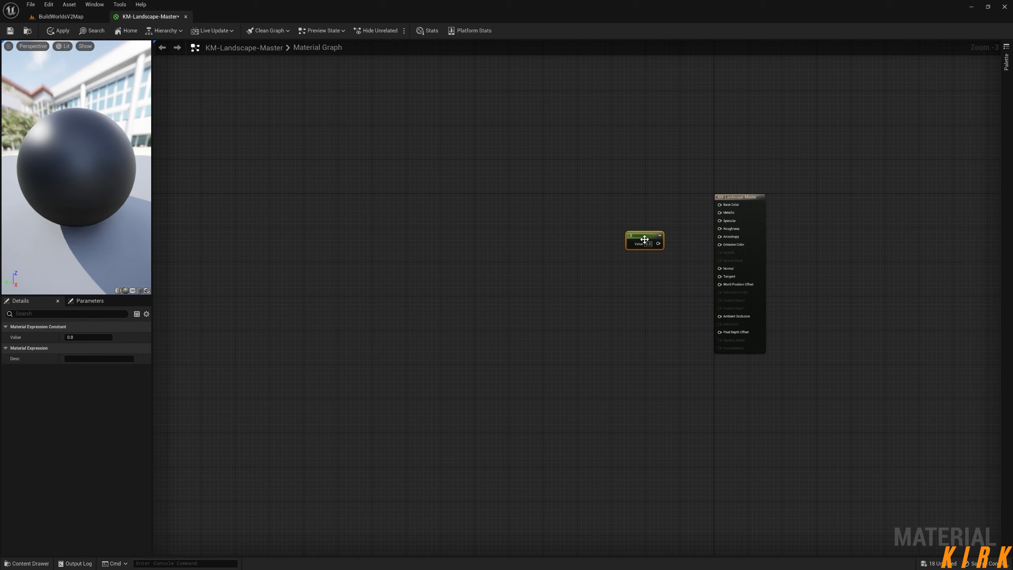
{"action": "mouse_move", "coordinate": [642, 234]}
{"action": "left_mouse_down"}
{"action": "mouse_move", "coordinate": [611, 235]}
{"action": "mouse_move", "coordinate": [663, 220]}
{"action": "mouse_move", "coordinate": [633, 234]}
{"action": "mouse_move", "coordinate": [652, 250]}
{"action": "left_mouse_up"}
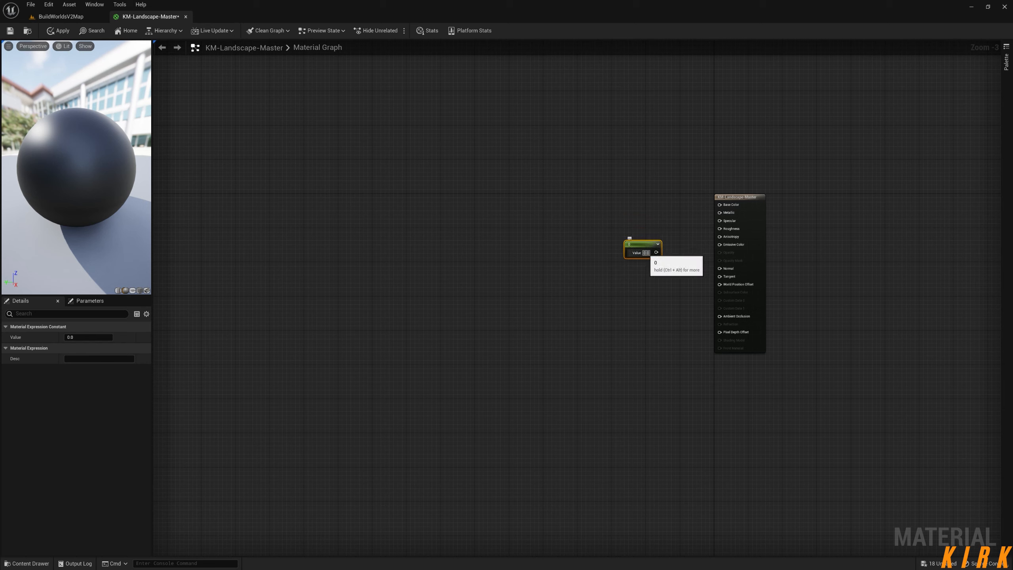
Set the Constant node's value to 1.0 and connect it to the Roughness input.
{"action": "left_click", "coordinate": [646, 252]}
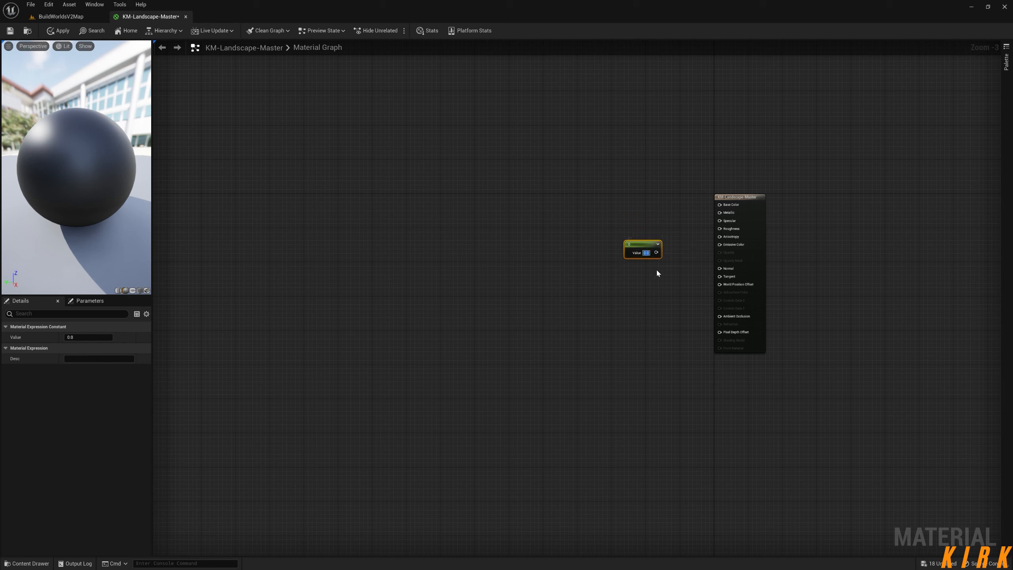
{"action": "left_click", "coordinate": [631, 267]}
{"action": "left_click_drag", "start_coordinate": [653, 252], "coordinate": [719, 229]}
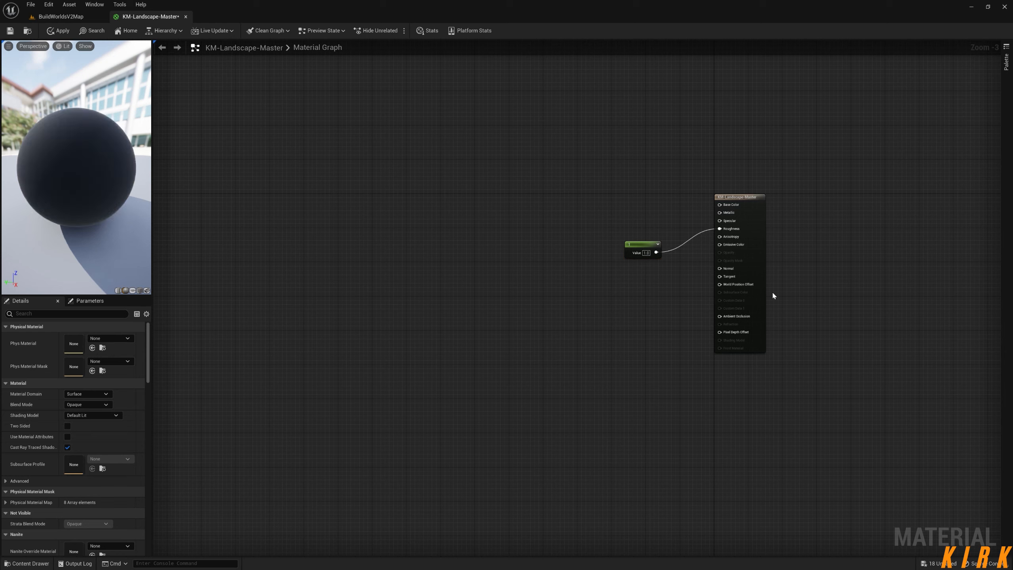
Apply the changes to the KM-Landscape-Master material and close it to return to the level.
{"action": "left_click", "coordinate": [73, 33]}
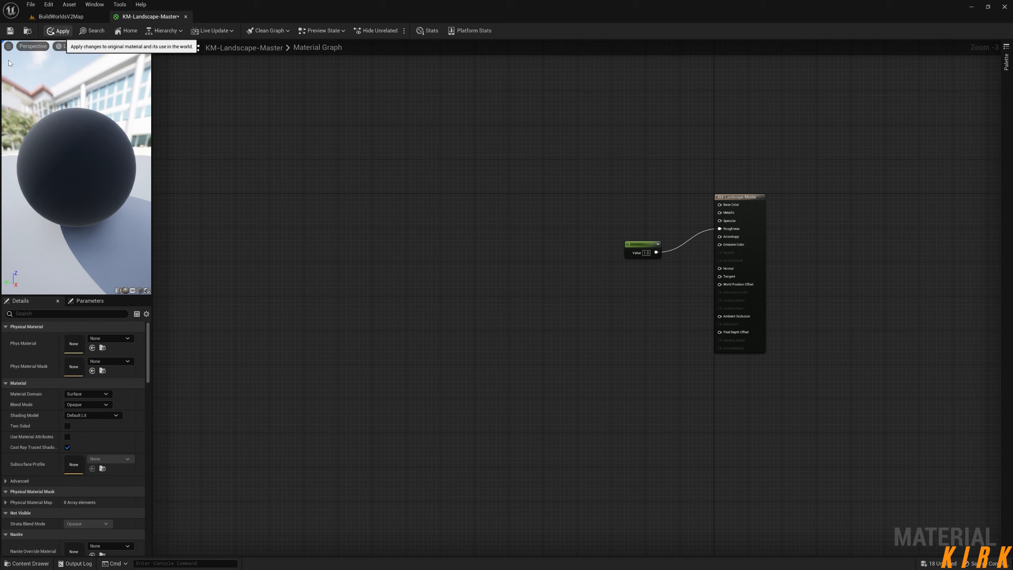
{"action": "left_click", "coordinate": [187, 16]}
{"action": "mouse_move", "coordinate": [459, 231]}
{"action": "right_mouse_down"}
{"action": "mouse_move", "coordinate": [443, 225]}
{"action": "mouse_move", "coordinate": [450, 244]}
{"action": "mouse_move", "coordinate": [459, 231]}
{"action": "right_mouse_up"}
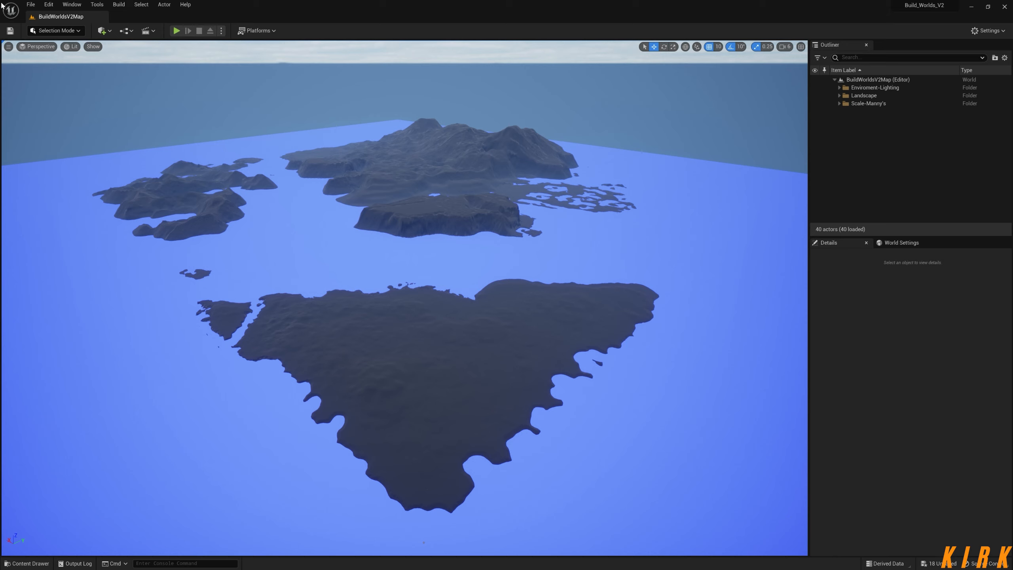
Save the level along with the unsaved KM-Landscape-Master material and KM-Landscape-Master_Inst instance.
{"action": "left_click", "coordinate": [10, 30]}
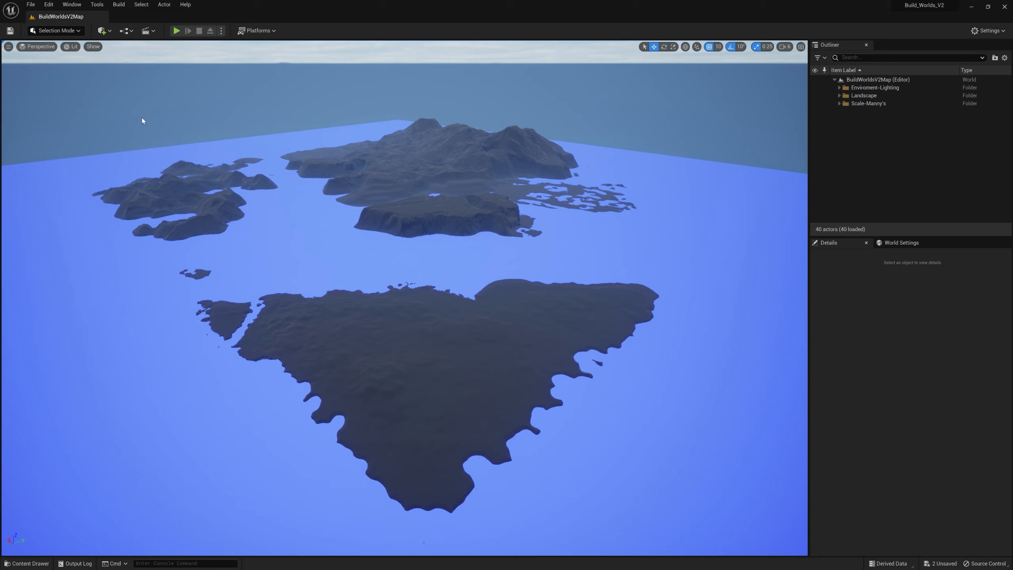
{"action": "left_click", "coordinate": [944, 563]}
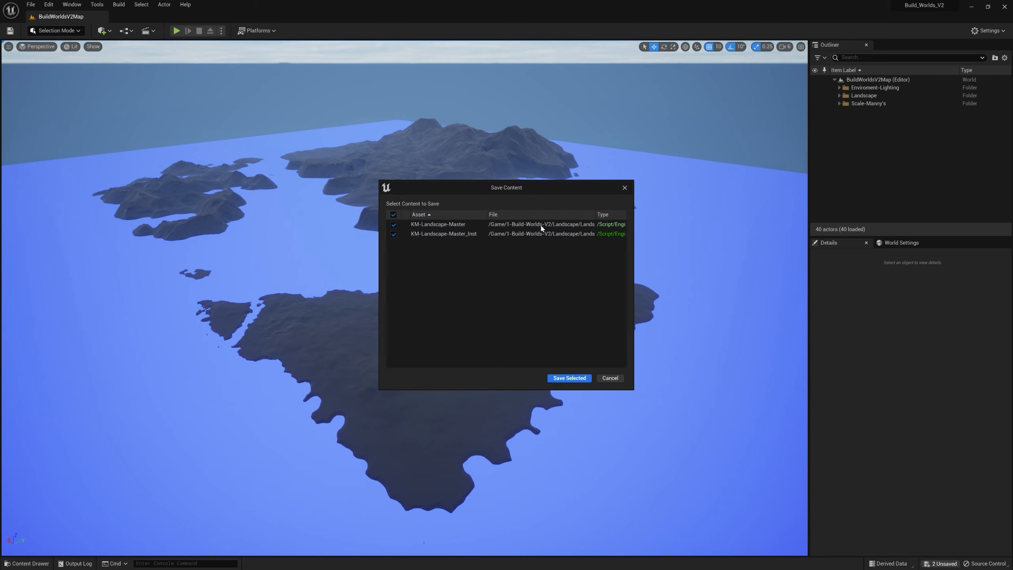
{"action": "left_click", "coordinate": [571, 378]}
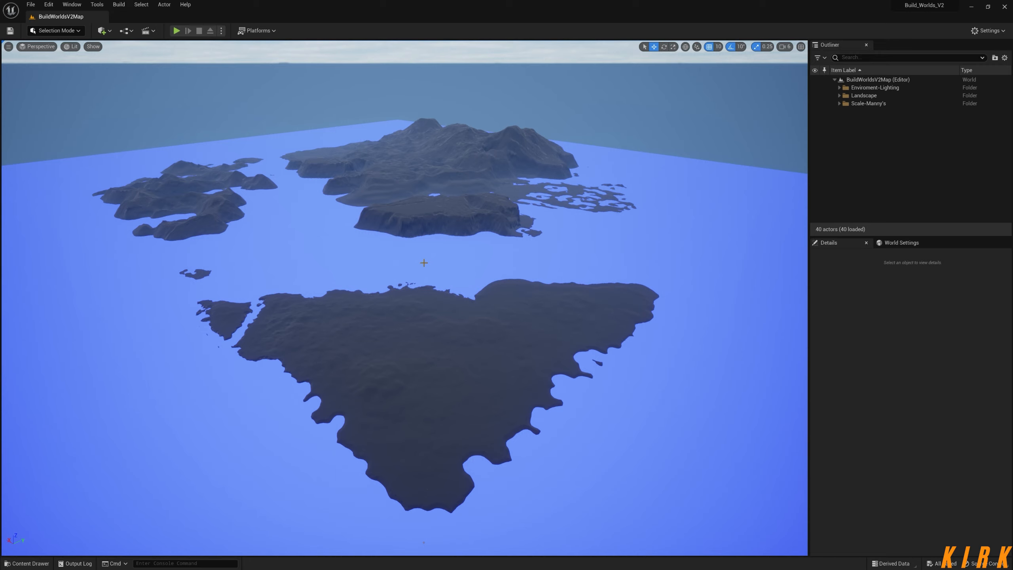
Create a folder named Functions inside the Landscape-Shader content folder.
{"action": "key", "text": "ctrl+space"}
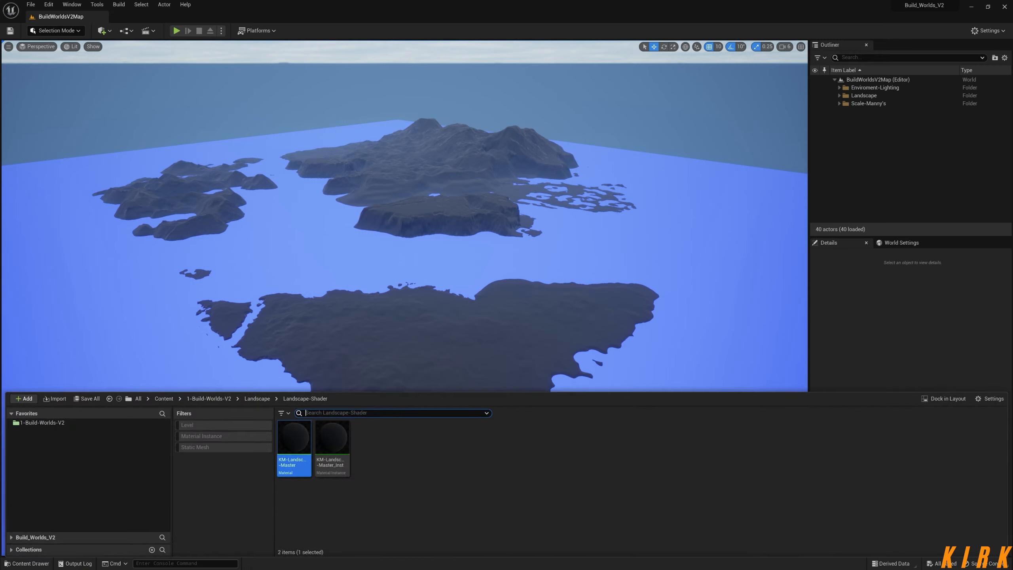
{"action": "left_click", "coordinate": [407, 459]}
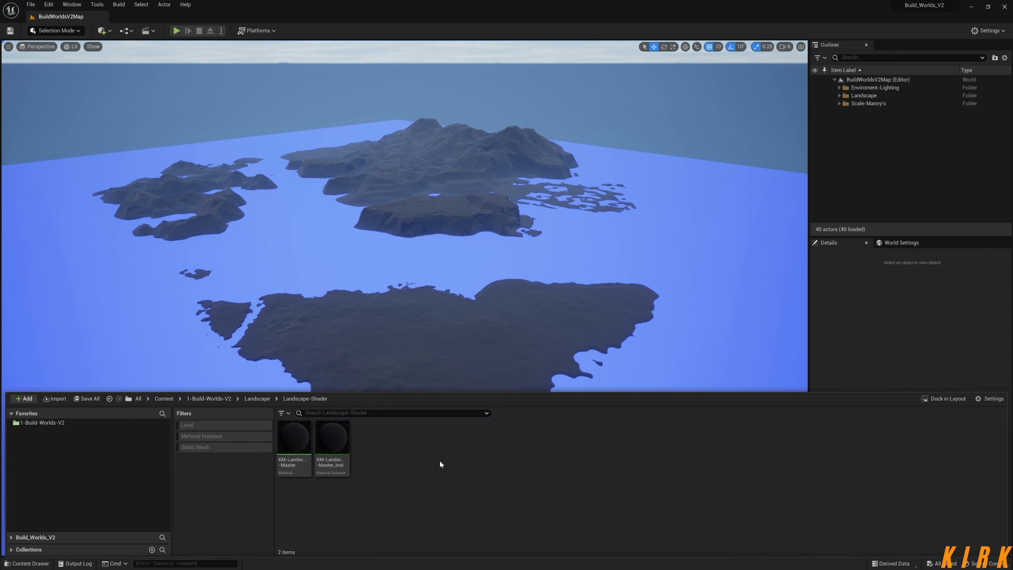
{"action": "right_click", "coordinate": [406, 444]}
{"action": "left_click", "coordinate": [449, 200]}
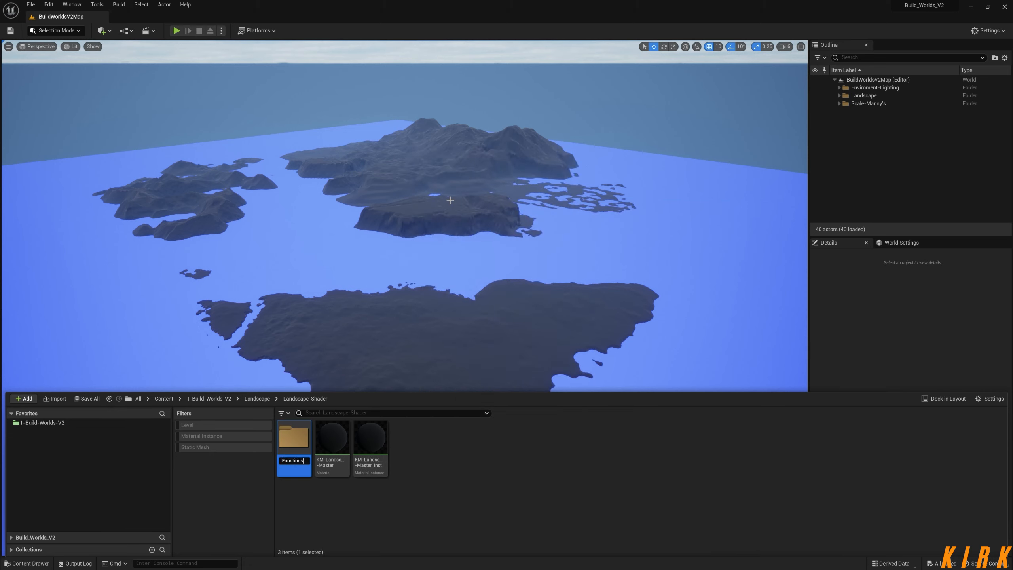
{"action": "key", "text": "Return"}
Create a second folder named Layers beside the Functions folder in Landscape-Shader.
{"action": "right_click", "coordinate": [468, 453]}
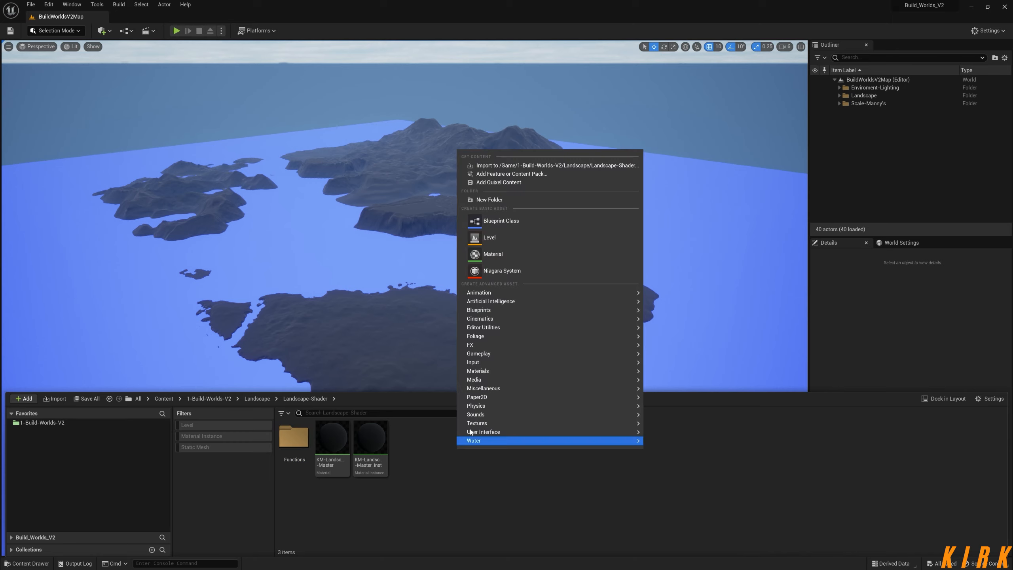
{"action": "left_click", "coordinate": [514, 199]}
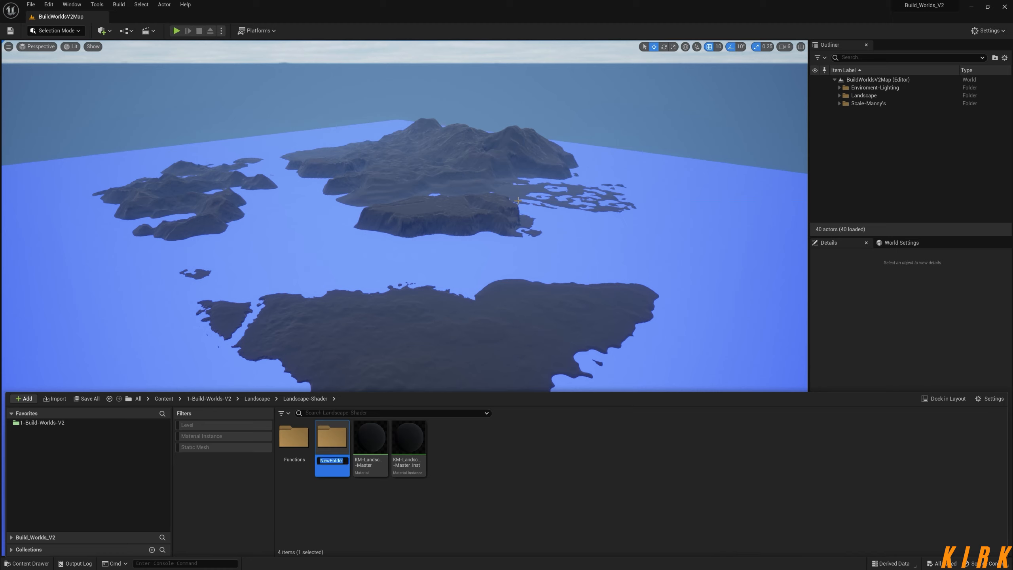
{"action": "type", "text": "Layers"}
{"action": "key", "text": "Return"}
{"action": "left_click", "coordinate": [449, 467]}
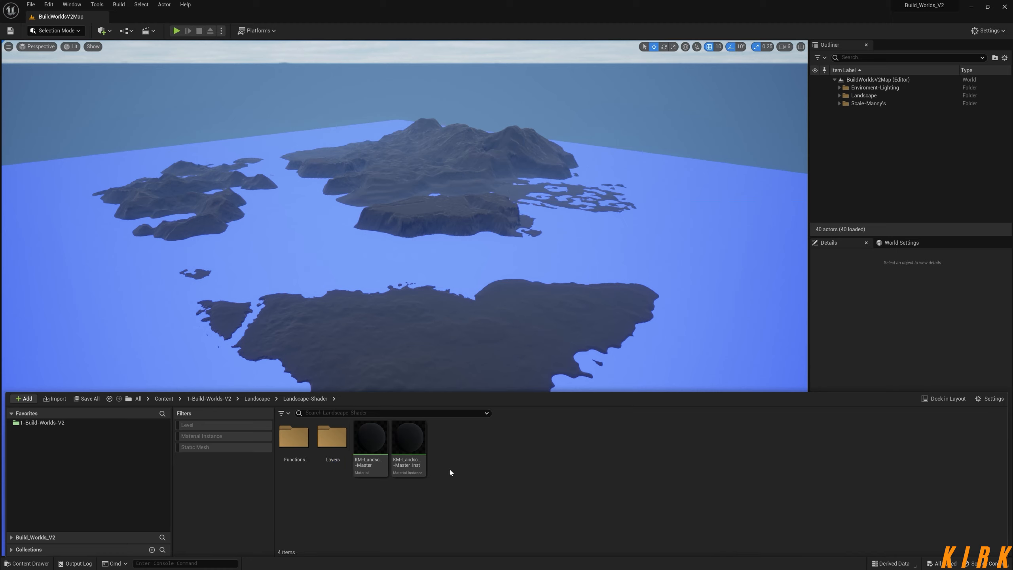
Open the Layers folder and create a subfolder named Master in it.
{"action": "double_click", "coordinate": [331, 442]}
{"action": "right_click", "coordinate": [369, 457]}
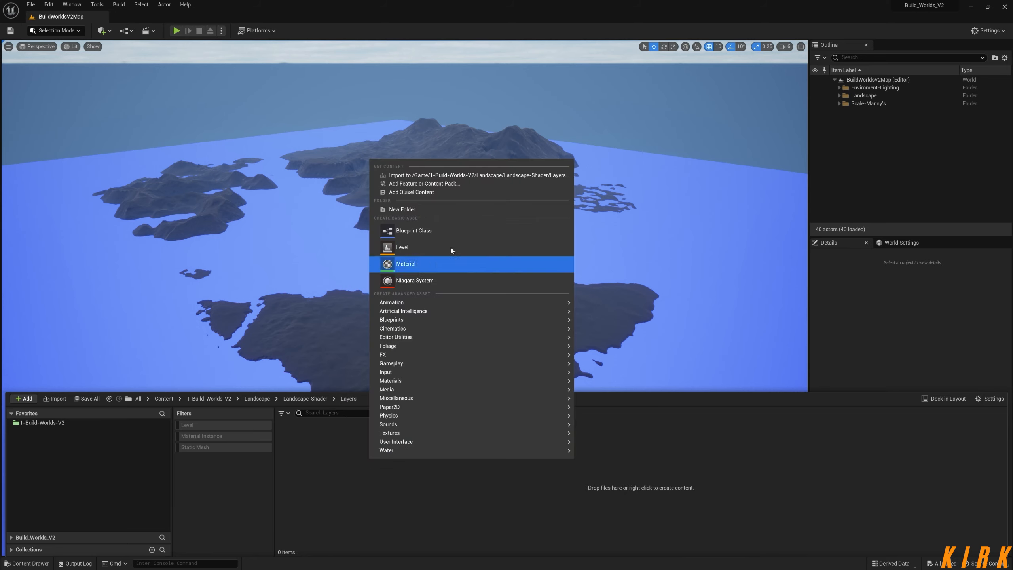
{"action": "left_click", "coordinate": [445, 209]}
{"action": "type", "text": "Master"}
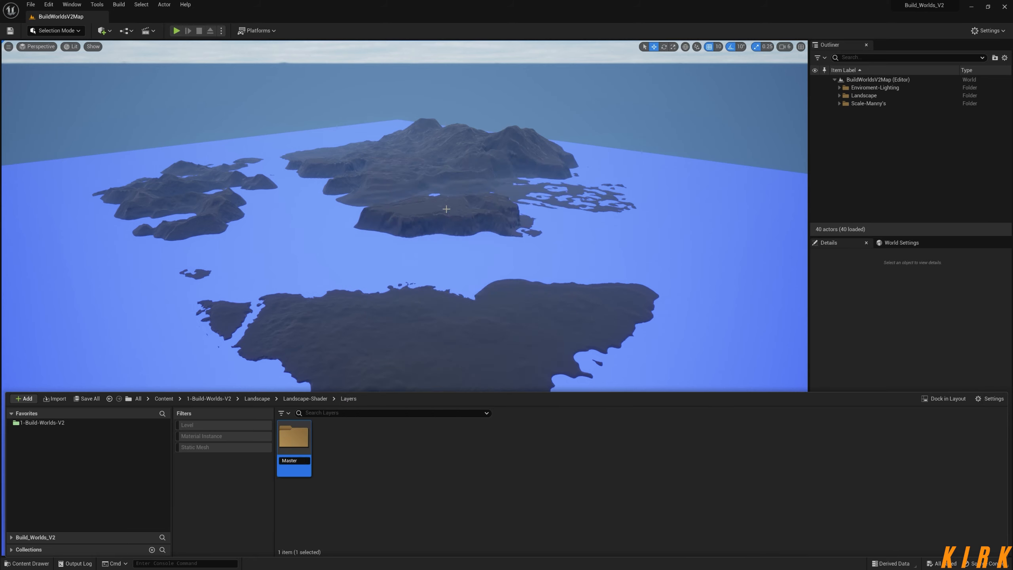
{"action": "key", "text": "Return"}
Go back to Landscape-Shader and create a Material Function named KM-Texture-Sample-Blend in the Functions folder.
{"action": "left_click", "coordinate": [316, 399]}
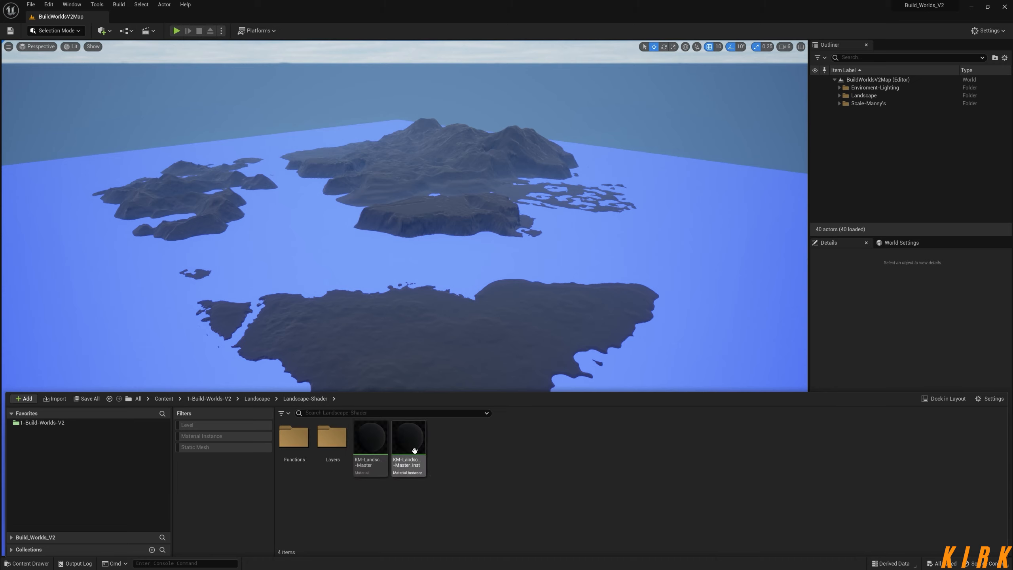
{"action": "double_click", "coordinate": [295, 437]}
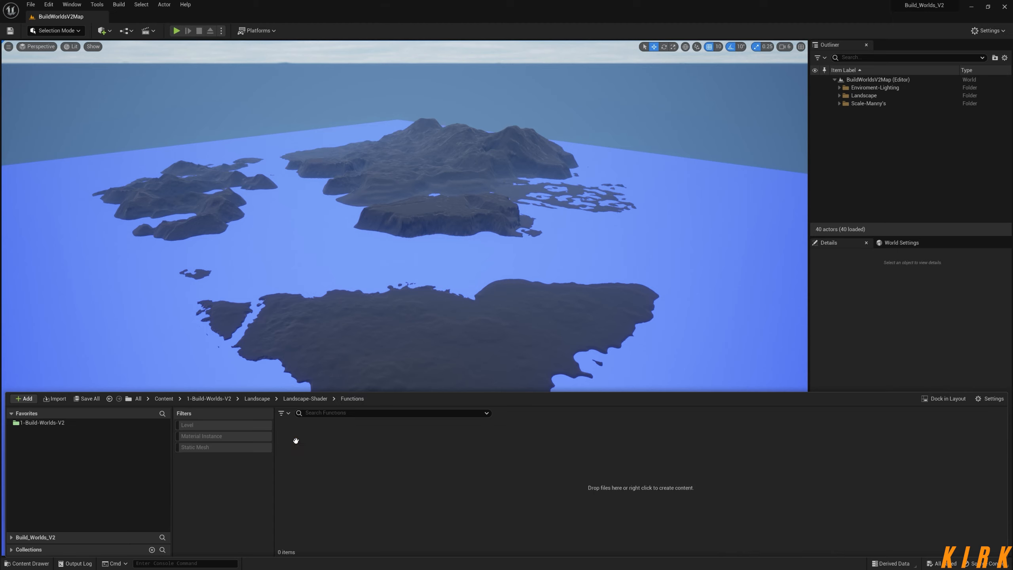
{"action": "right_click", "coordinate": [345, 460]}
{"action": "mouse_move", "coordinate": [404, 381]}
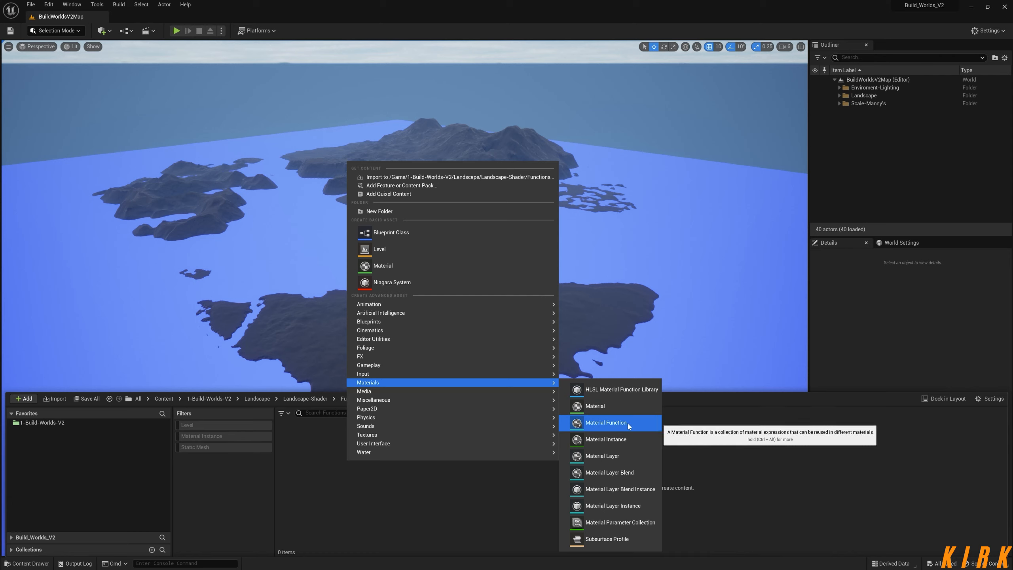
{"action": "left_click", "coordinate": [614, 422]}
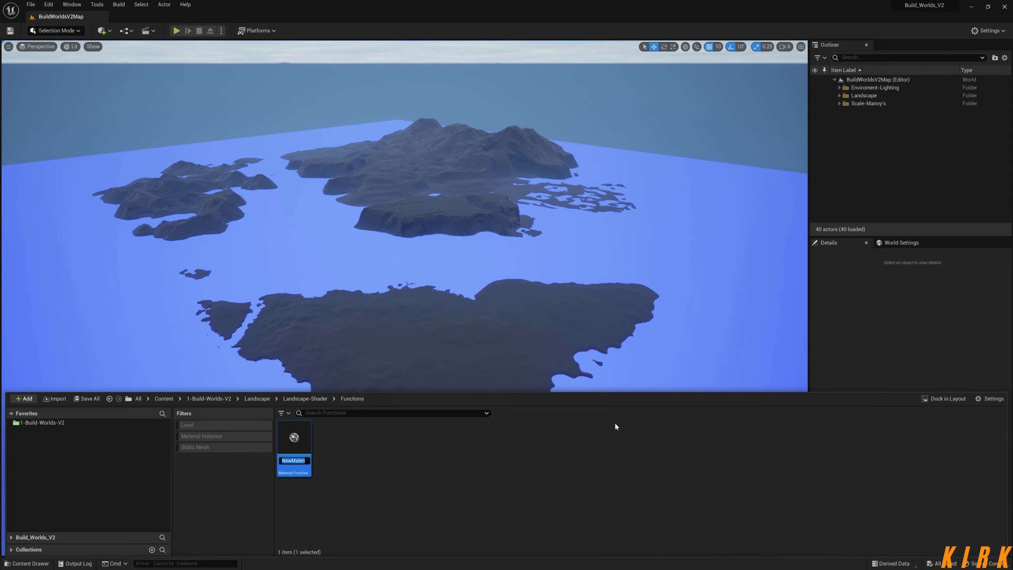
{"action": "type", "text": "KM"}
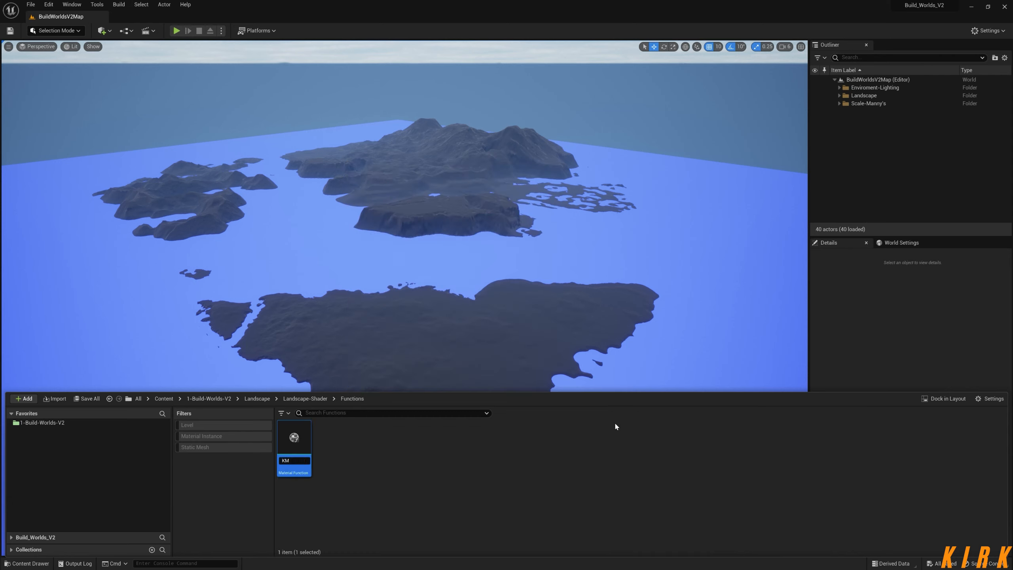
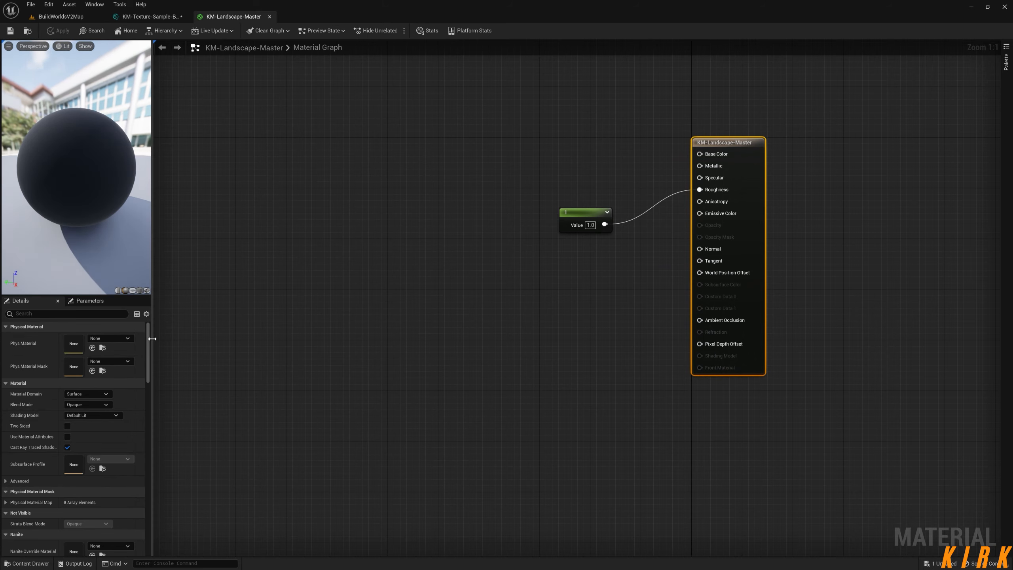
Widen the details area of the KM-Landscape-Master material and look through its material properties.
{"action": "left_click_drag", "start_coordinate": [152, 343], "coordinate": [188, 355]}
{"action": "scroll", "coordinate": [173, 411], "scroll_direction": "down", "scroll_amount": 6}
{"action": "scroll", "coordinate": [164, 466], "scroll_direction": "down", "scroll_amount": 2}
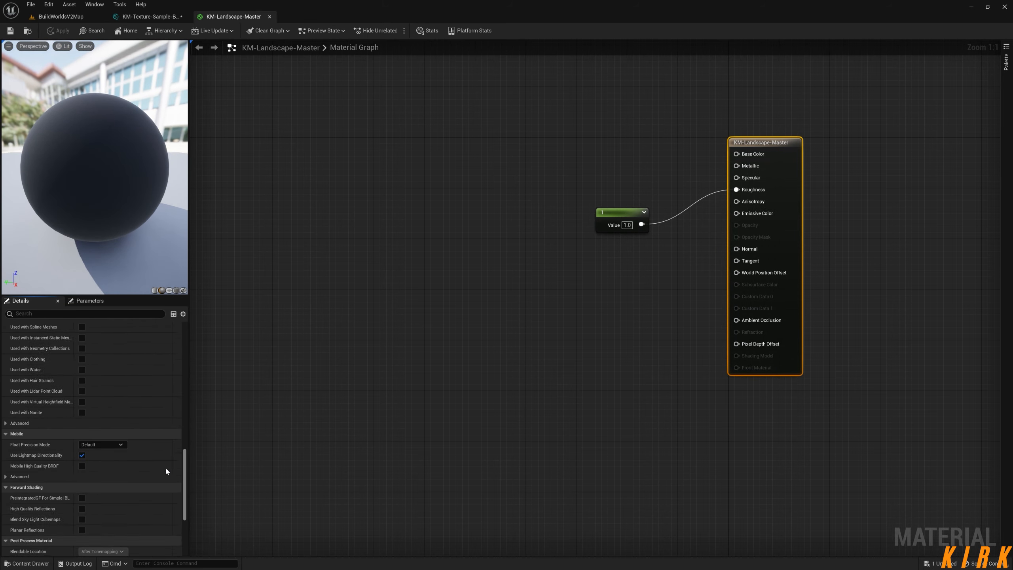
{"action": "scroll", "coordinate": [166, 466], "scroll_direction": "up", "scroll_amount": 10}
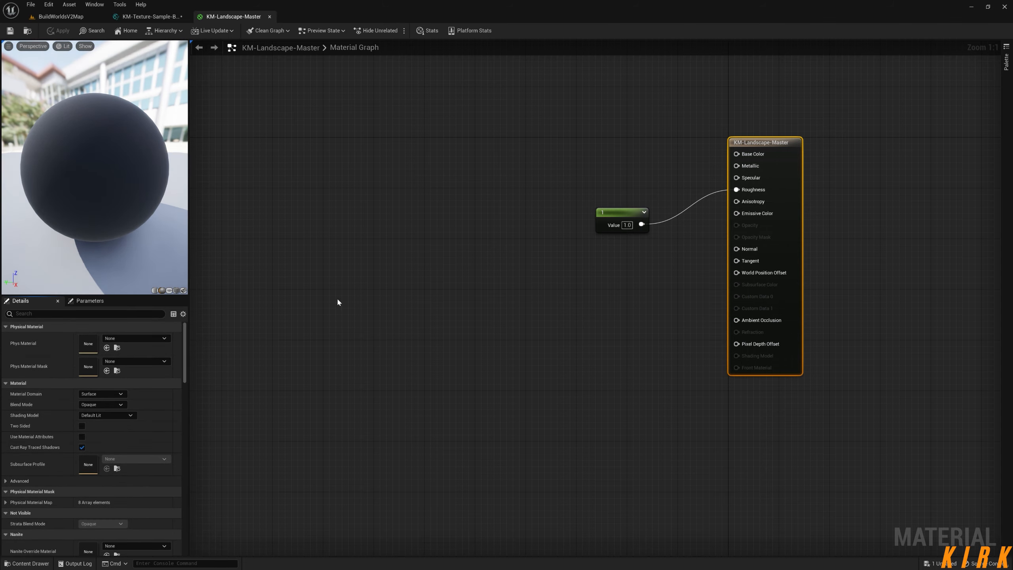
Switch to the KM-Texture-Sample-Blend function and set its output name to Distance-Texture-Blending.
{"action": "left_click", "coordinate": [151, 17]}
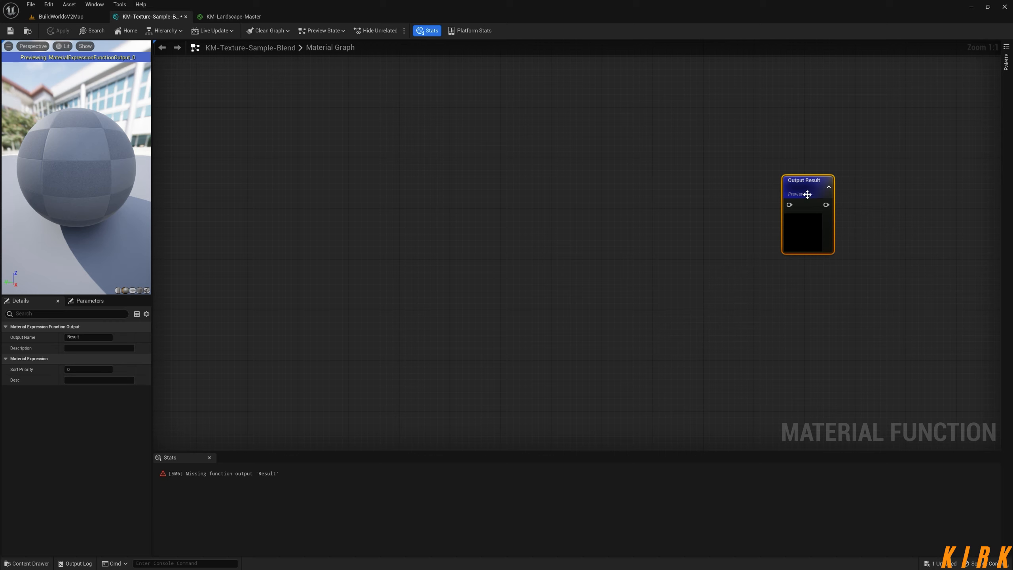
{"action": "left_click", "coordinate": [89, 337]}
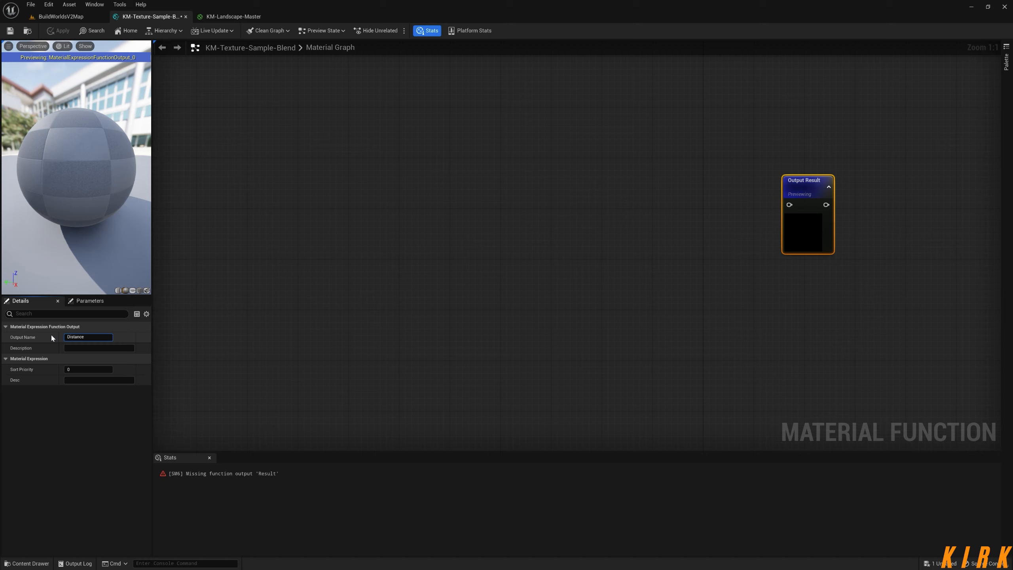
{"action": "type", "text": "-Texture-Blending"}
{"action": "key", "text": "Return"}
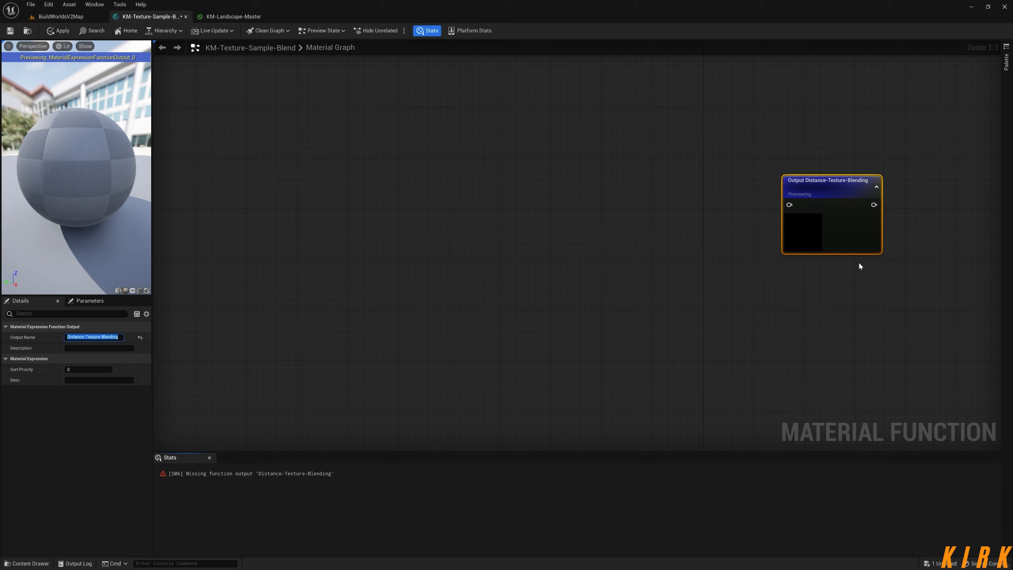
Nudge the output node slightly and hide the stats to enlarge the function's graph area.
{"action": "mouse_move", "coordinate": [837, 199]}
{"action": "left_mouse_down"}
{"action": "mouse_move", "coordinate": [821, 194]}
{"action": "mouse_move", "coordinate": [826, 183]}
{"action": "left_mouse_up"}
{"action": "left_click", "coordinate": [423, 35]}
{"action": "left_click", "coordinate": [864, 282]}
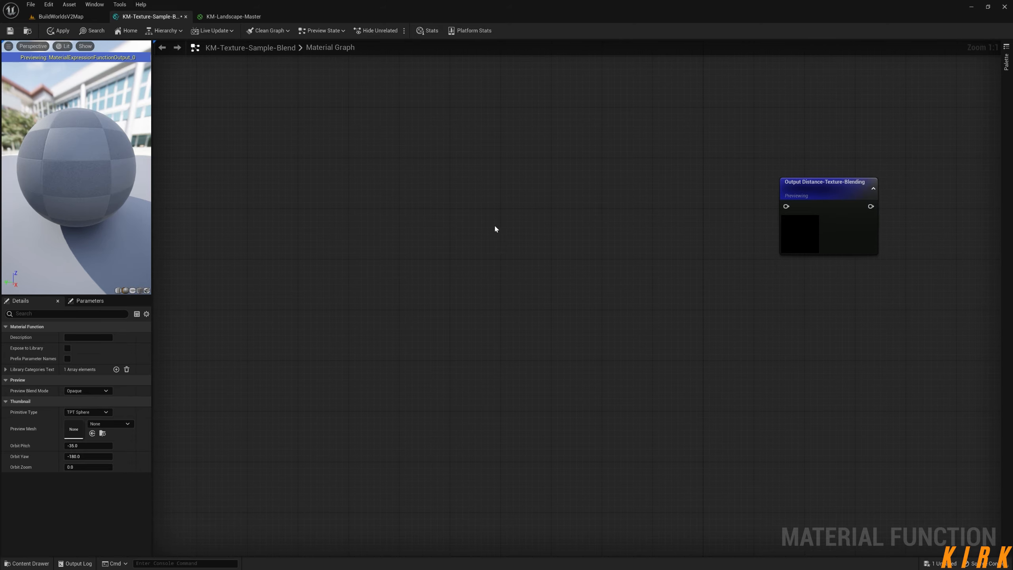
Add a TextureSample node to the function graph and place it well to the upper left of the output node.
{"action": "right_click_drag", "start_coordinate": [440, 236], "coordinate": [492, 320]}
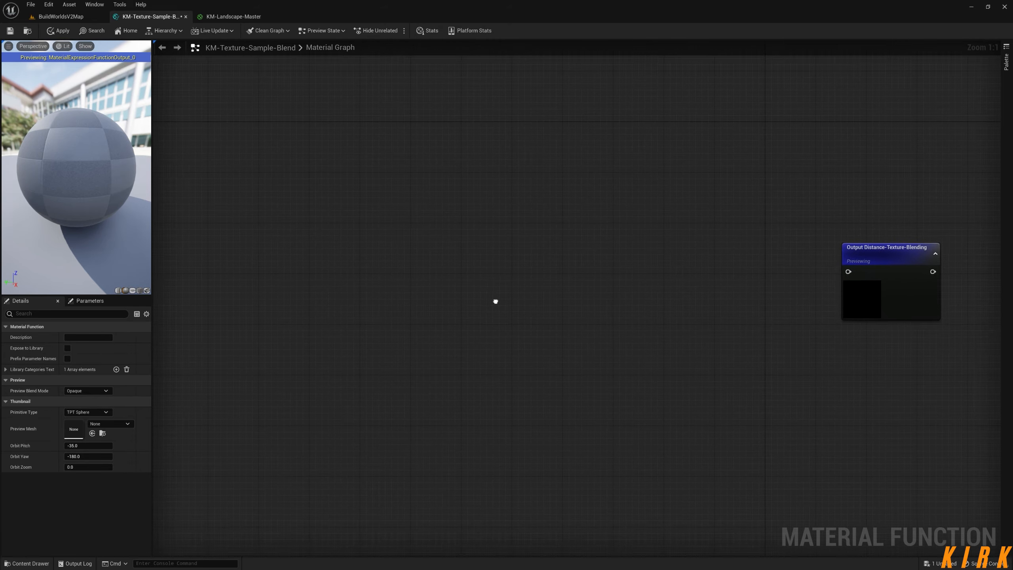
{"action": "right_click", "coordinate": [365, 234]}
{"action": "type", "text": "texture"}
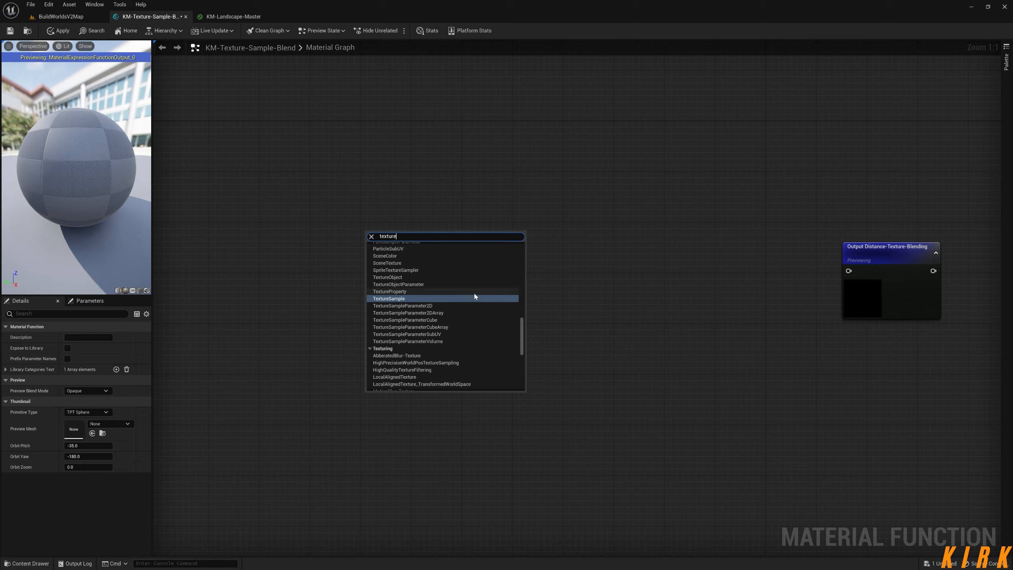
{"action": "key", "text": "Up"}
{"action": "key", "text": "Up"}
{"action": "key", "text": "Up"}
{"action": "key", "text": "Up"}
{"action": "key", "text": "Down"}
{"action": "key", "text": "Down"}
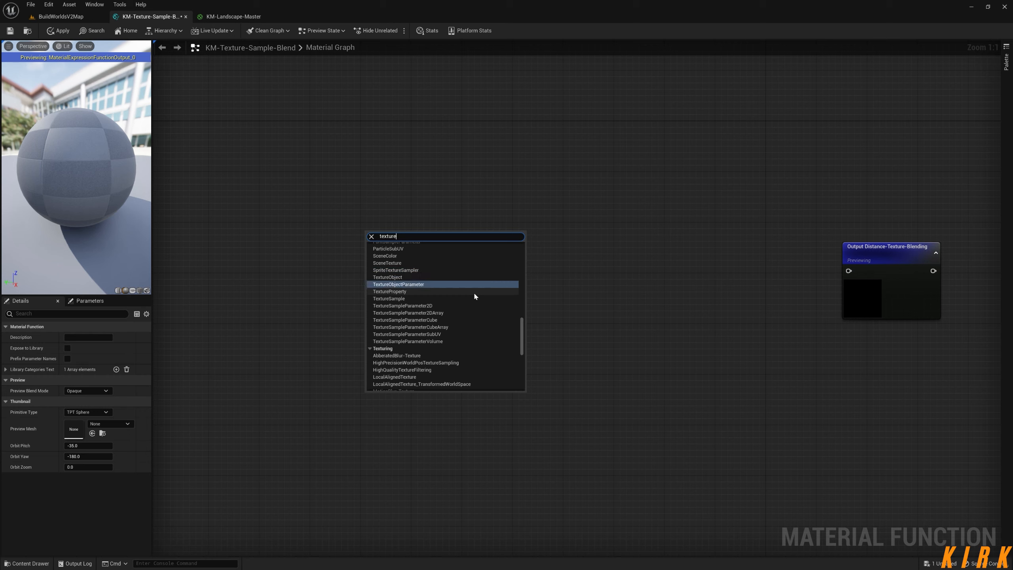
{"action": "key", "text": "Down"}
{"action": "key", "text": "Down"}
{"action": "key", "text": "Down"}
{"action": "key", "text": "Down"}
{"action": "key", "text": "Up"}
{"action": "key", "text": "Up"}
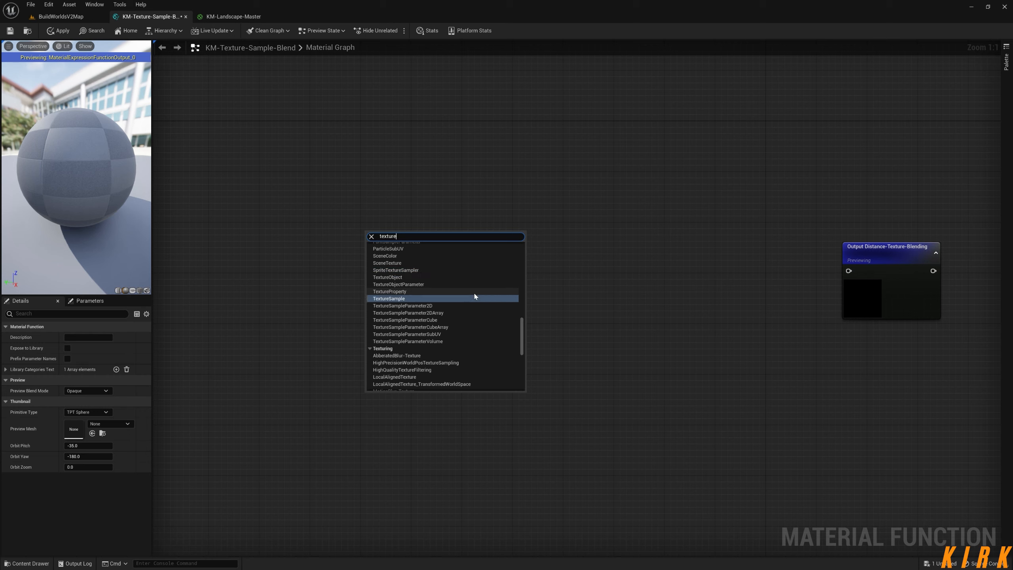
{"action": "key", "text": "Return"}
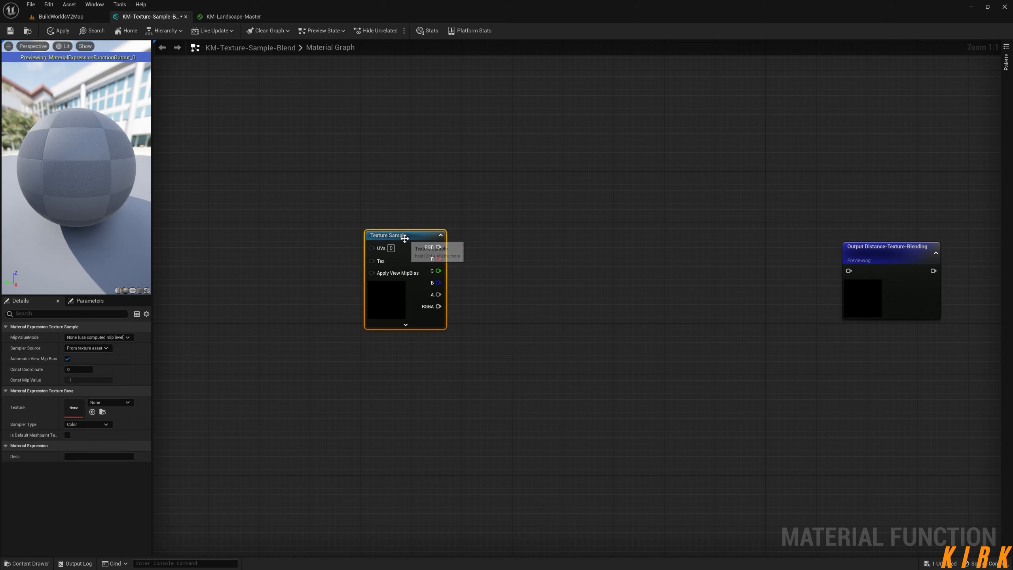
{"action": "left_click_drag", "start_coordinate": [401, 234], "coordinate": [377, 123]}
{"action": "left_click", "coordinate": [386, 278]}
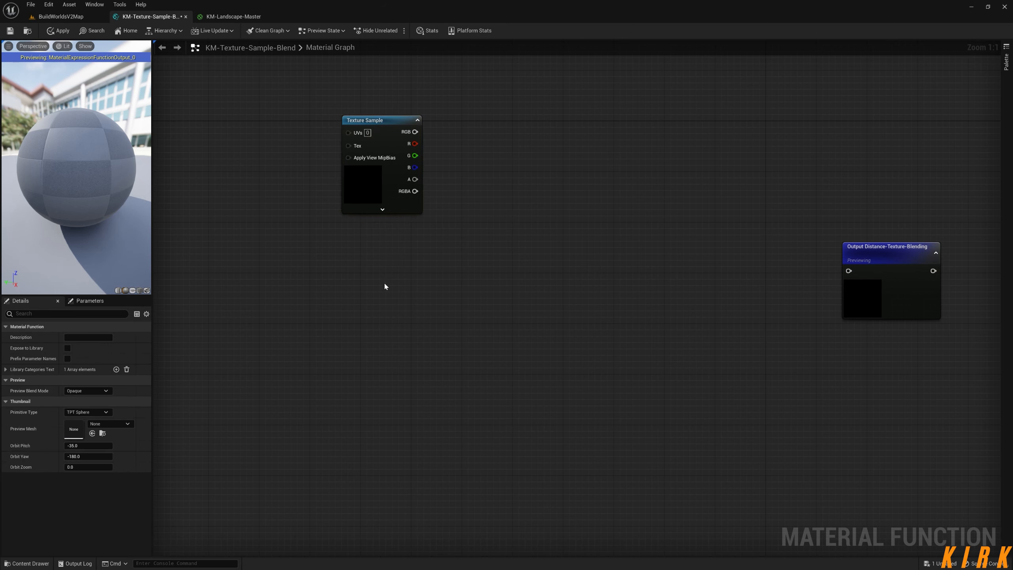
Add two more Texture Sample nodes below the first one.
{"action": "left_click", "coordinate": [384, 282]}
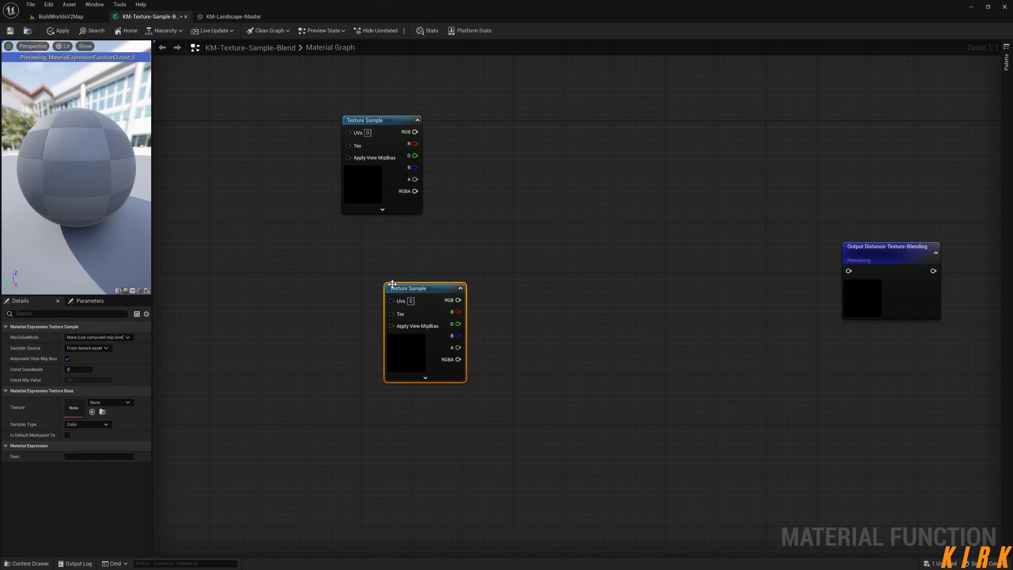
{"action": "left_click_drag", "start_coordinate": [435, 291], "coordinate": [399, 250]}
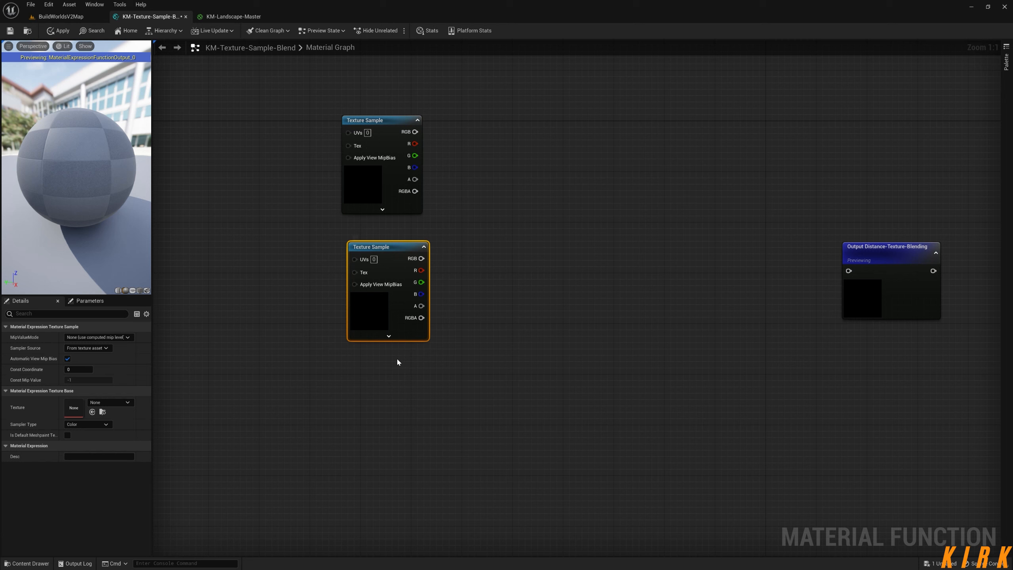
{"action": "left_click", "coordinate": [381, 378]}
Align the left edges of the three Texture Sample nodes and stack them closely in one column.
{"action": "left_click_drag", "start_coordinate": [483, 139], "coordinate": [324, 456]}
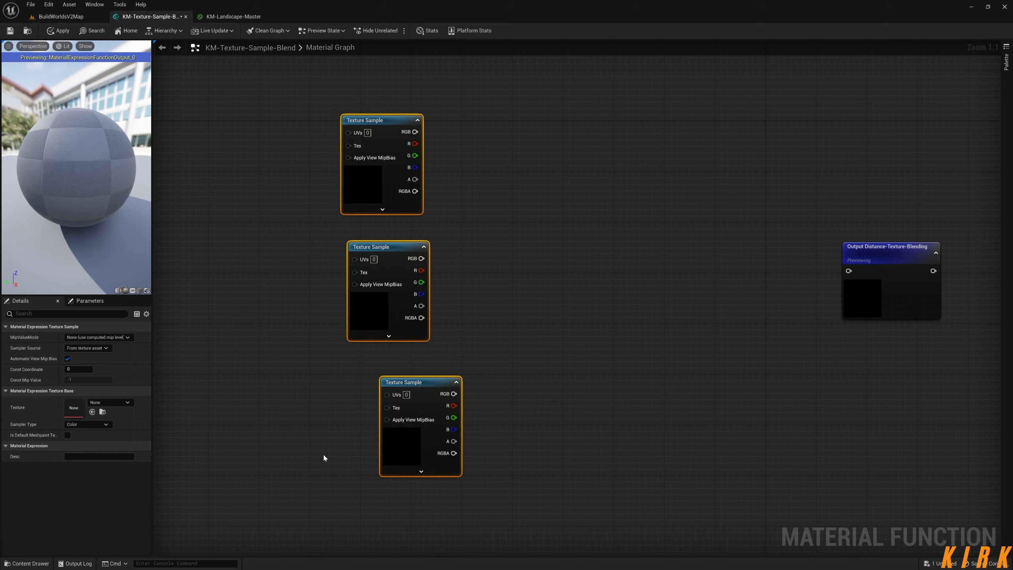
{"action": "key", "text": "shift+a"}
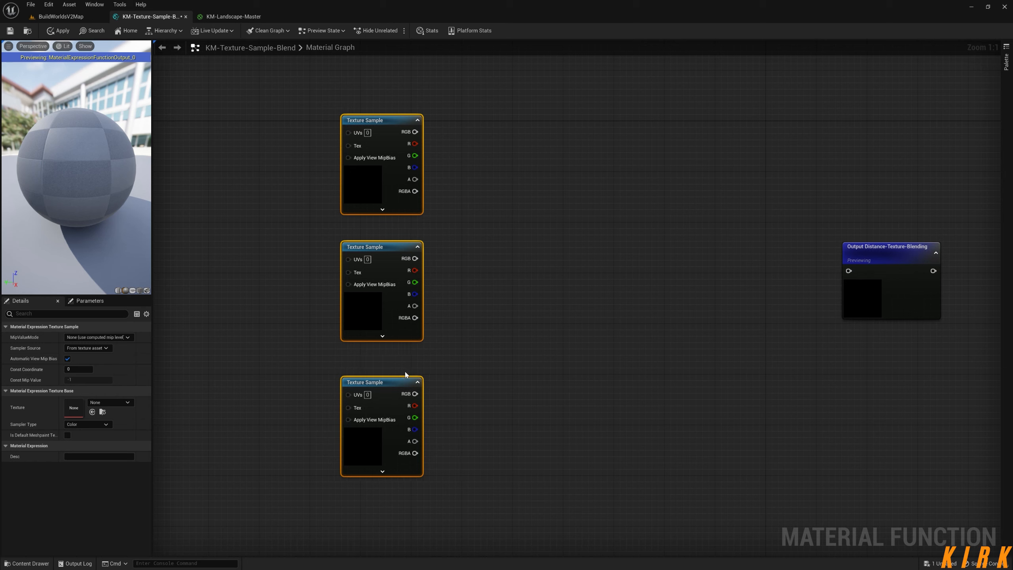
{"action": "left_click", "coordinate": [440, 344]}
{"action": "left_click_drag", "start_coordinate": [393, 249], "coordinate": [394, 224]}
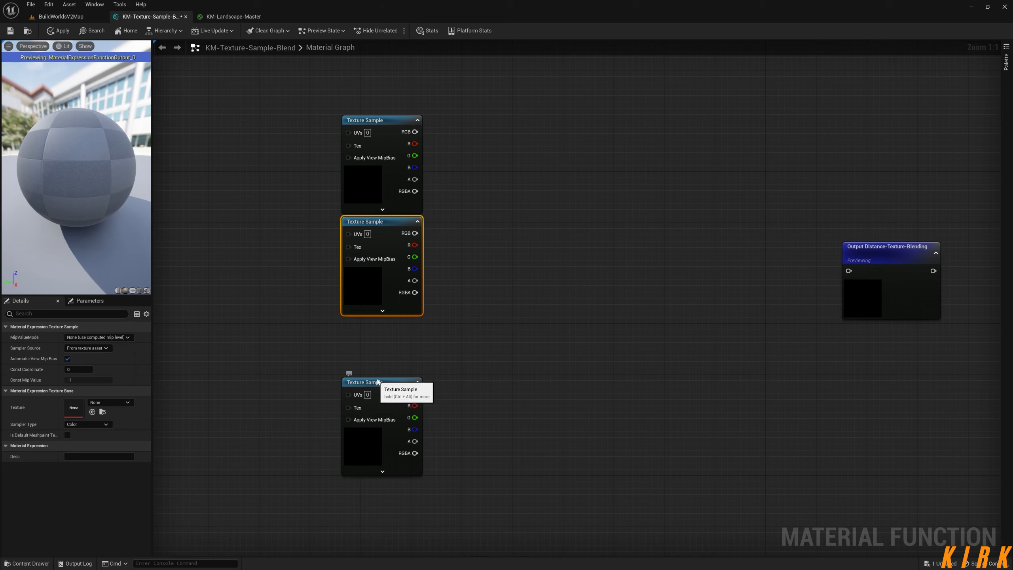
{"action": "left_click_drag", "start_coordinate": [375, 386], "coordinate": [375, 329]}
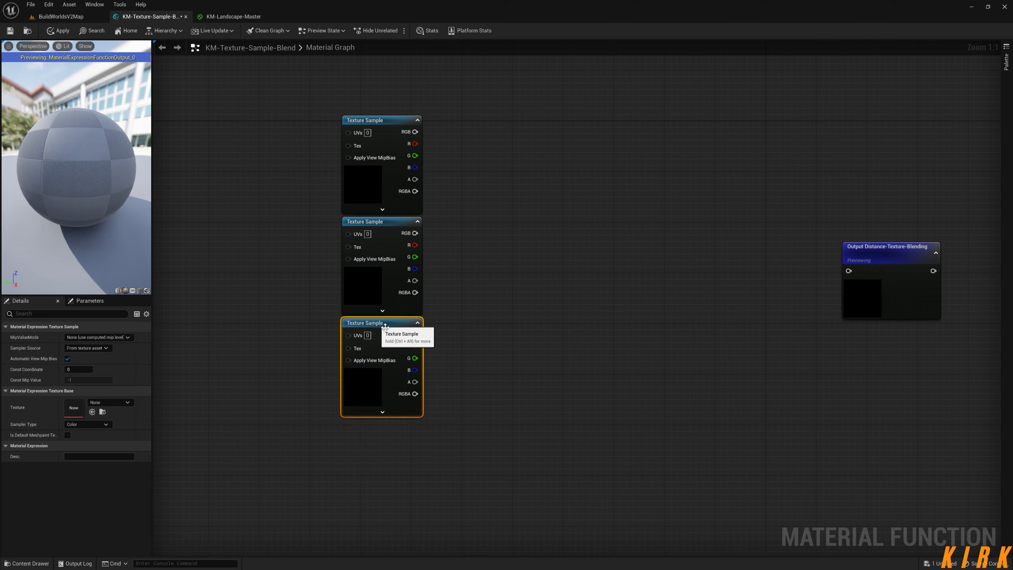
{"action": "left_click", "coordinate": [491, 343]}
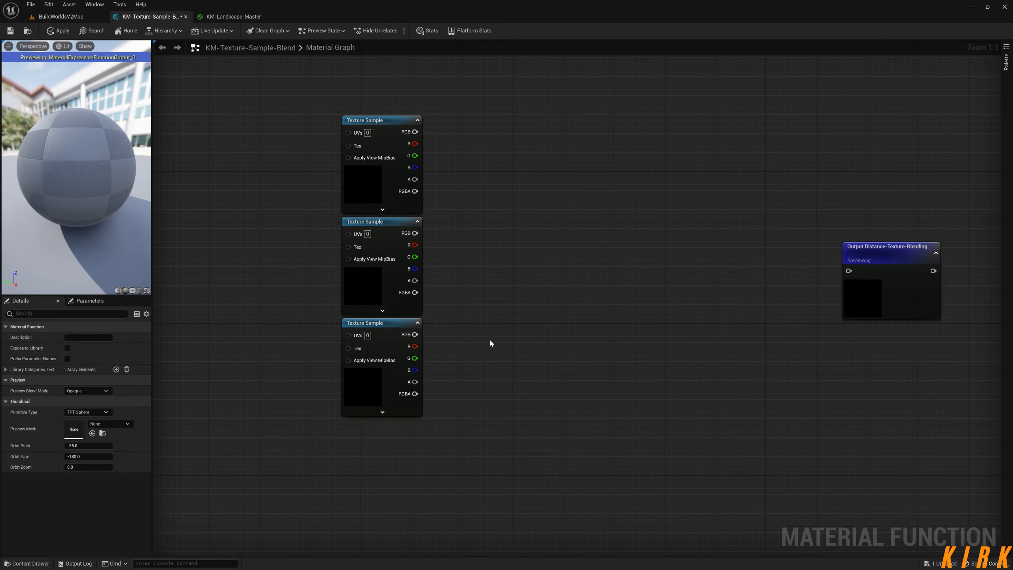
{"action": "right_click_drag", "start_coordinate": [489, 342], "coordinate": [597, 359]}
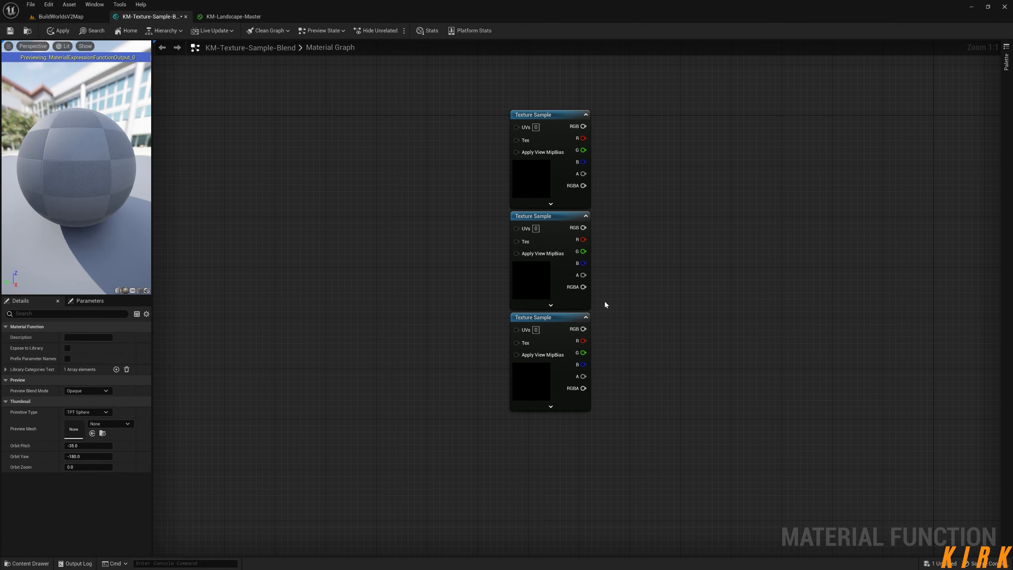
{"action": "right_click_drag", "start_coordinate": [658, 306], "coordinate": [653, 341]}
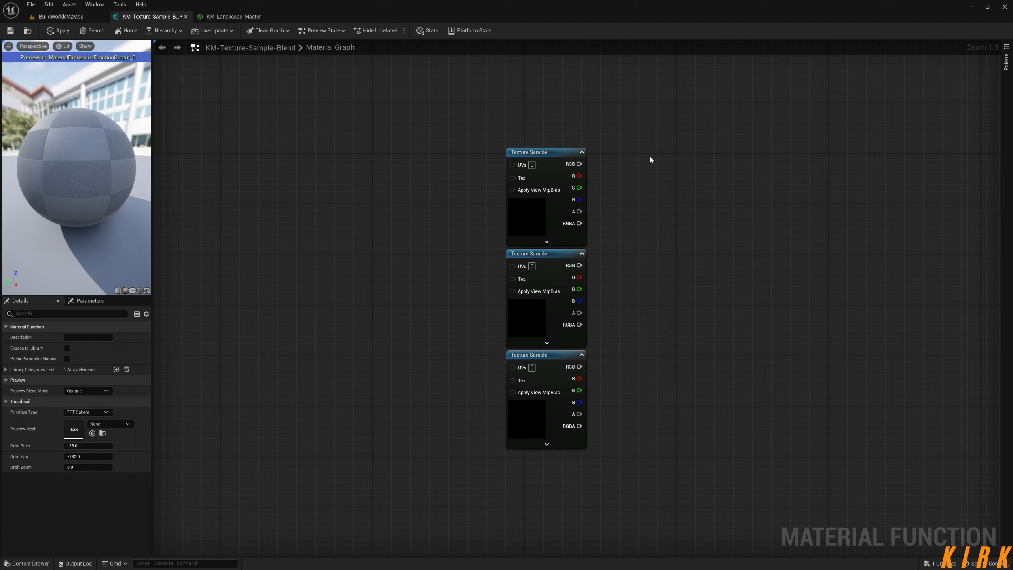
Set the Sampler Source of all three Texture Sample nodes to Shared: Wrap.
{"action": "left_click_drag", "start_coordinate": [648, 156], "coordinate": [470, 429]}
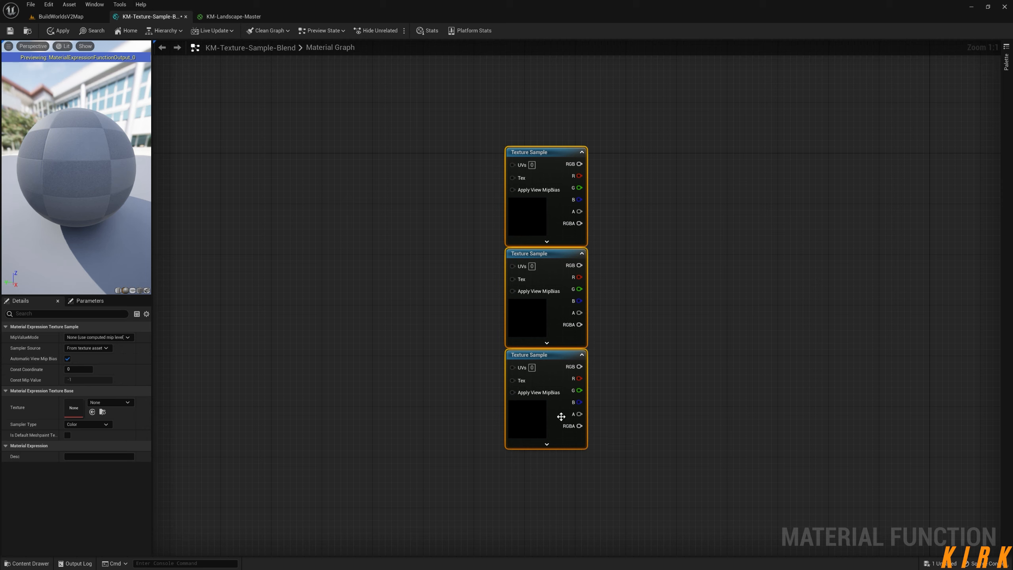
{"action": "left_click", "coordinate": [107, 348]}
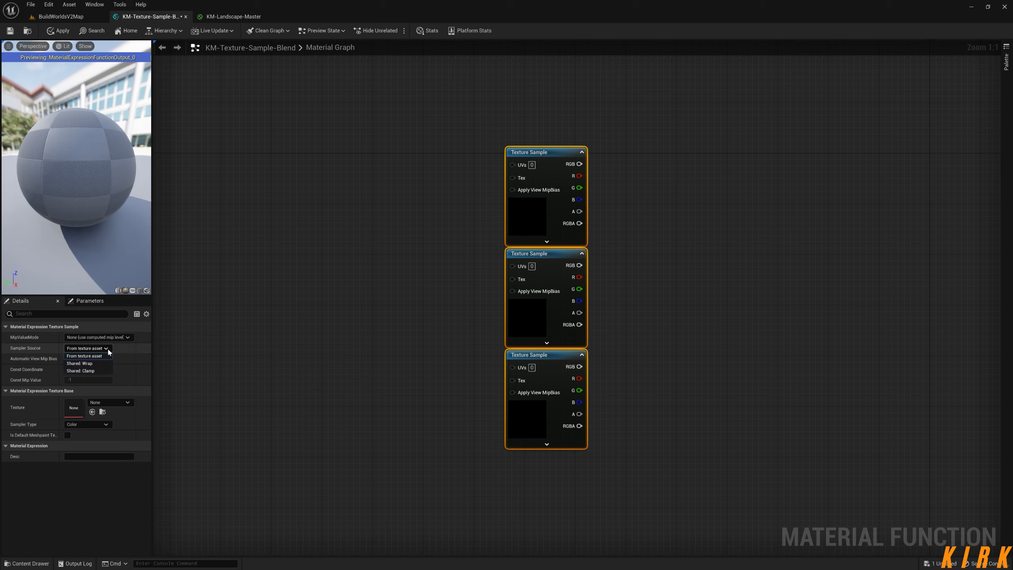
{"action": "left_click", "coordinate": [88, 363]}
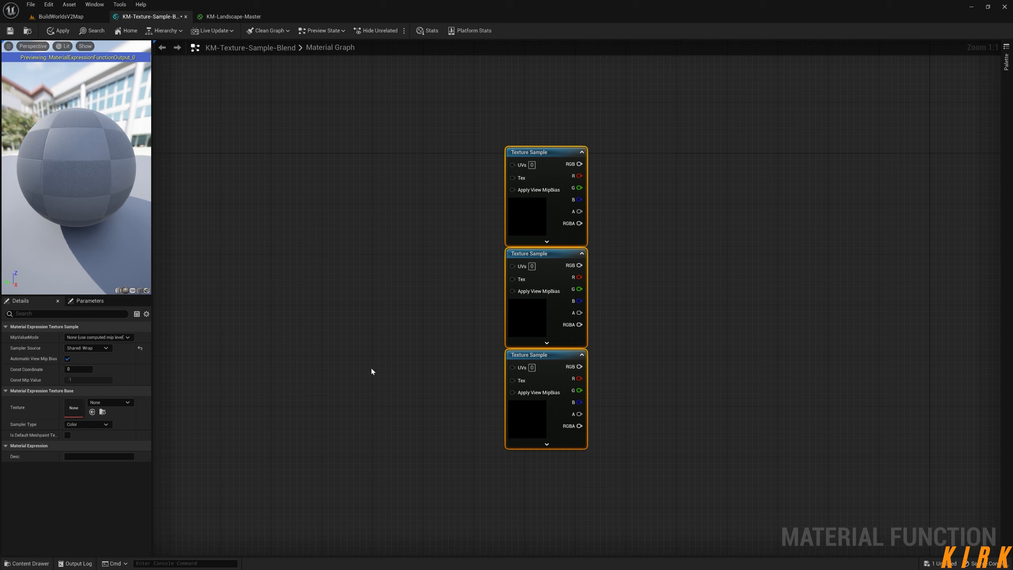
{"action": "left_click", "coordinate": [397, 303]}
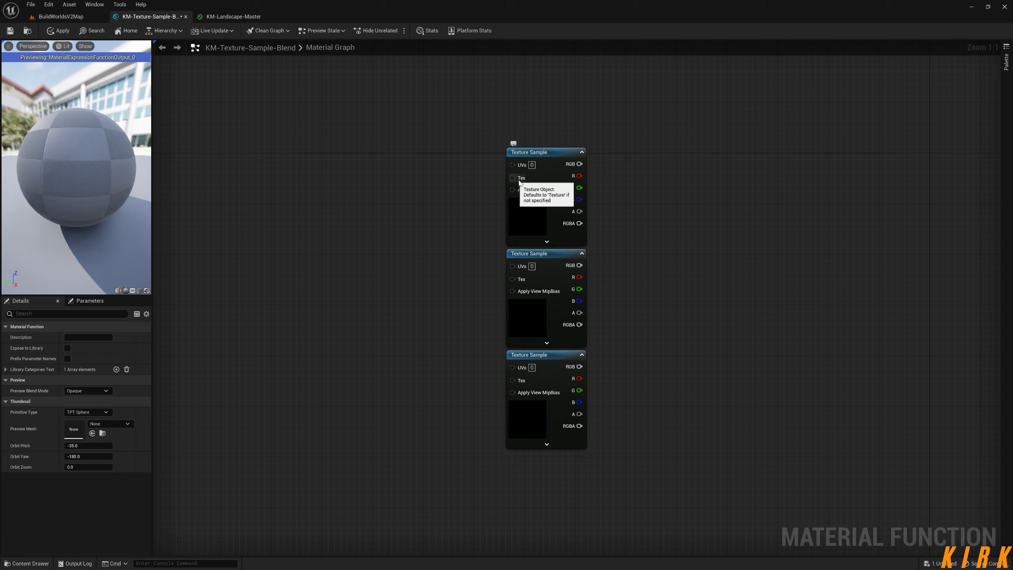
Add a FunctionInput node feeding the top Texture Sample's Tex input and place it to the left of the middle sample.
{"action": "left_click_drag", "start_coordinate": [518, 180], "coordinate": [353, 299]}
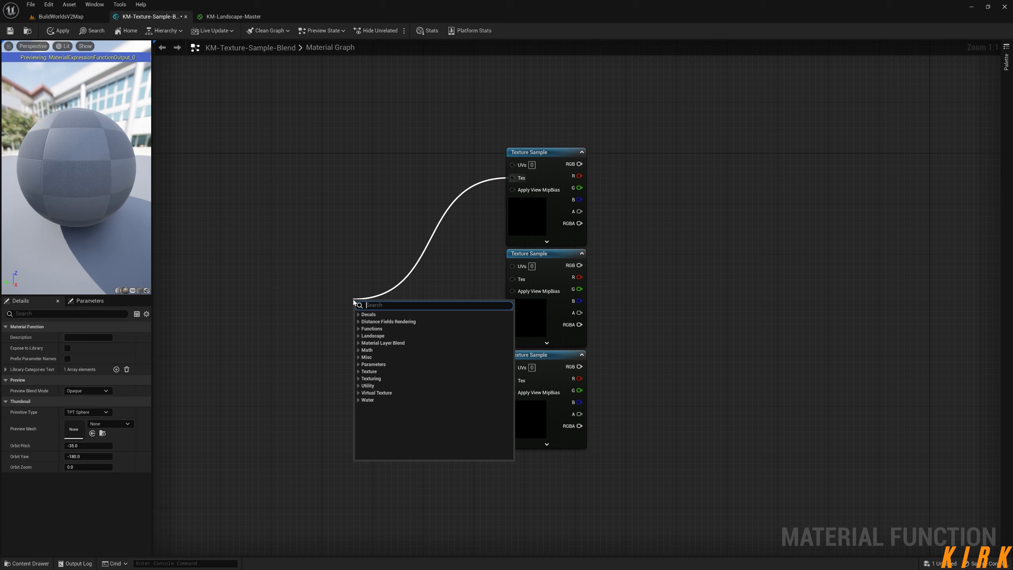
{"action": "type", "text": "functi"}
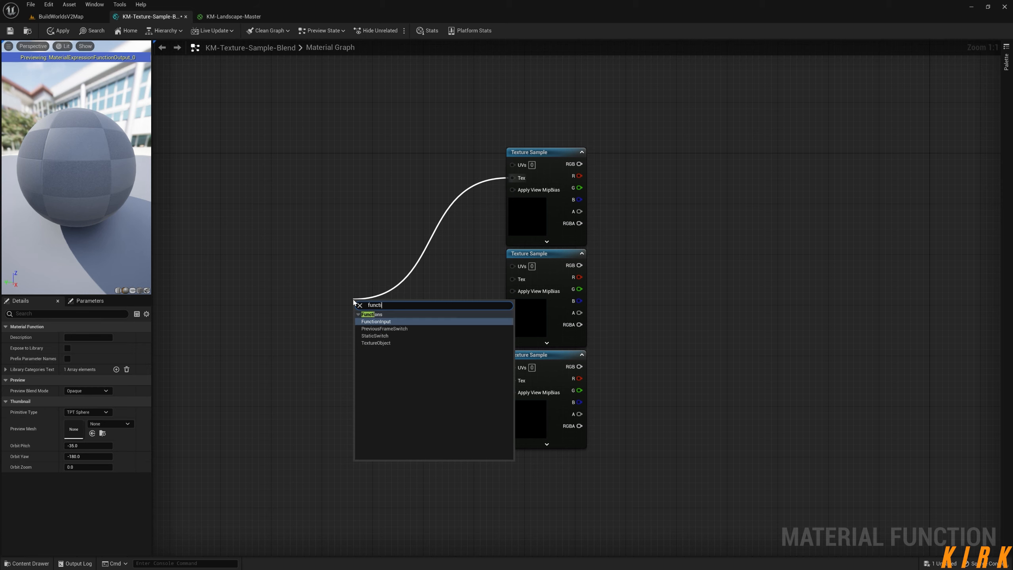
{"action": "type", "text": "on"}
{"action": "left_click", "coordinate": [389, 321]}
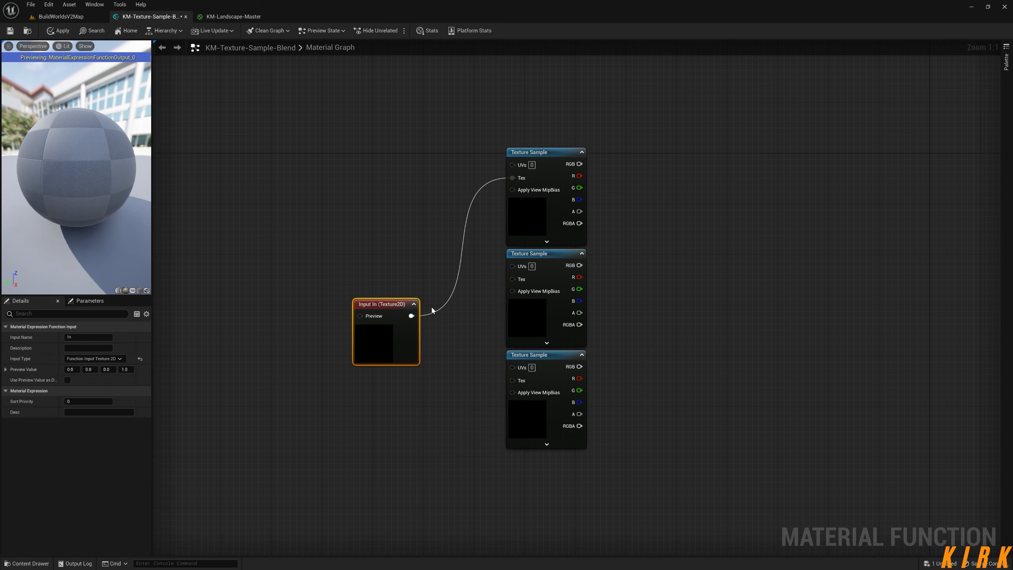
{"action": "left_click_drag", "start_coordinate": [402, 304], "coordinate": [346, 252]}
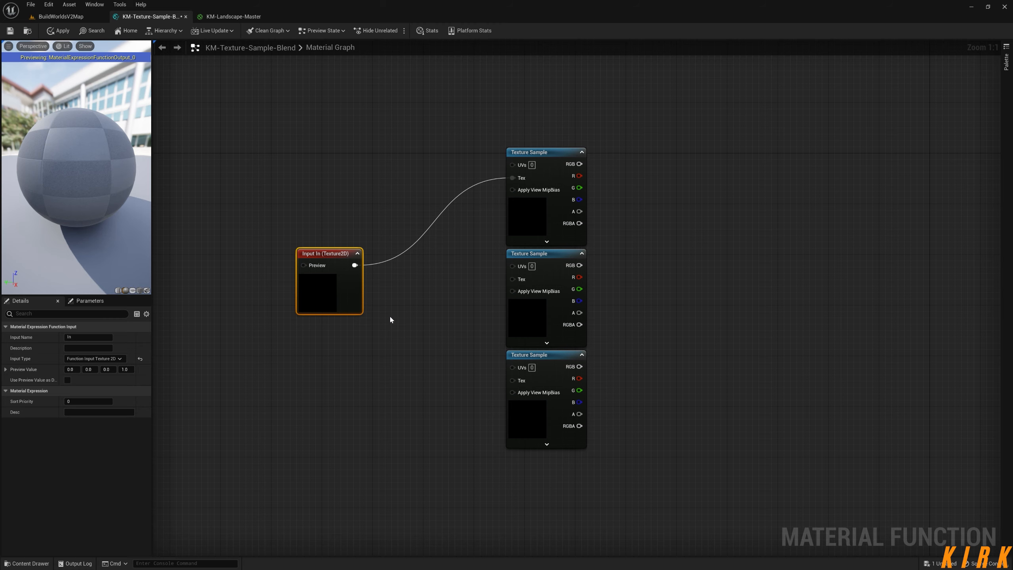
Add a WorldAlignedBlend node in the empty graph area below the Texture Sample column.
{"action": "right_click_drag", "start_coordinate": [391, 319], "coordinate": [375, 287]}
{"action": "right_click", "coordinate": [381, 341]}
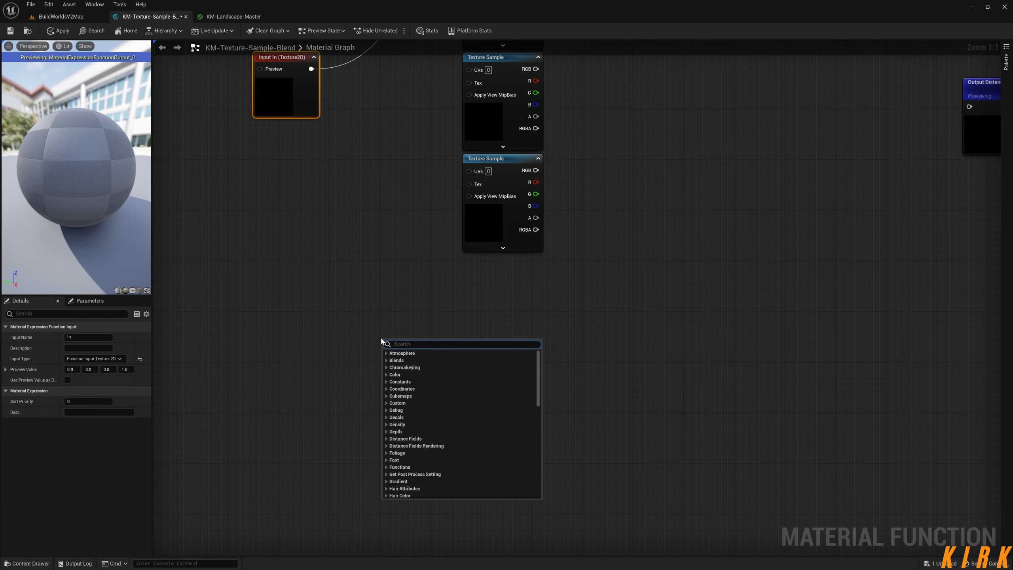
{"action": "type", "text": "worldalign"}
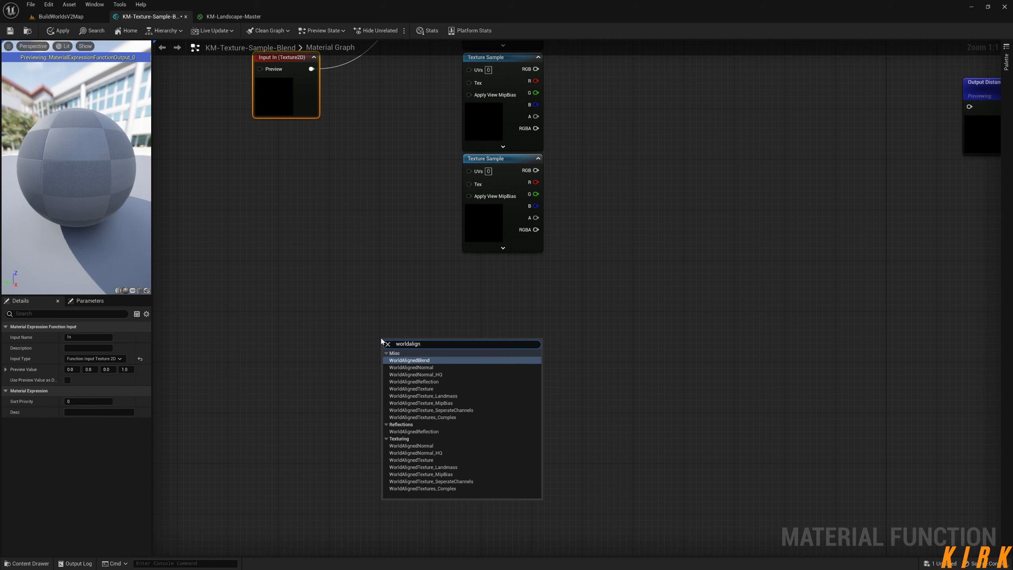
{"action": "key", "text": "Return"}
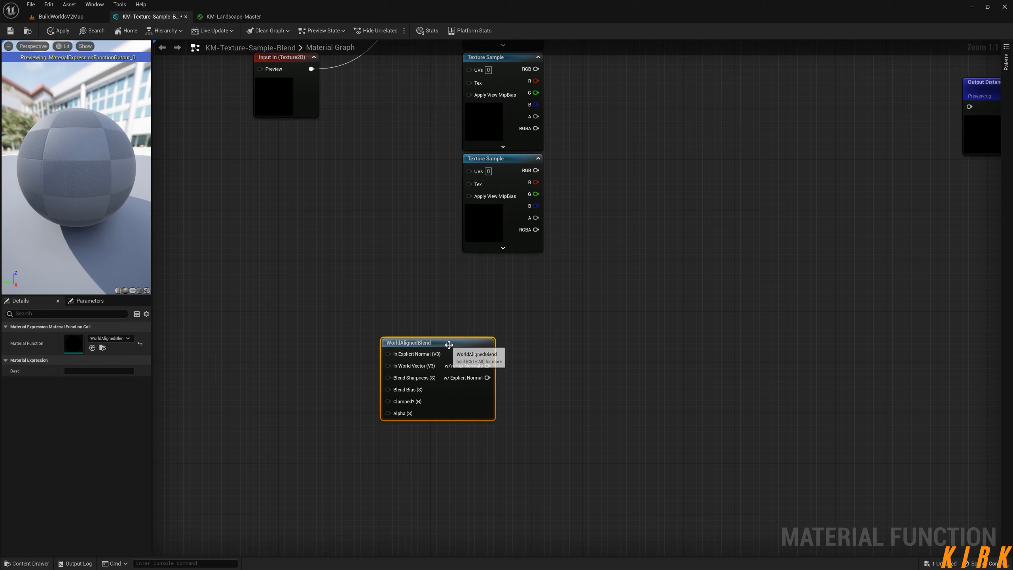
{"action": "left_click_drag", "start_coordinate": [449, 345], "coordinate": [408, 303]}
{"action": "right_click_drag", "start_coordinate": [644, 352], "coordinate": [684, 312]}
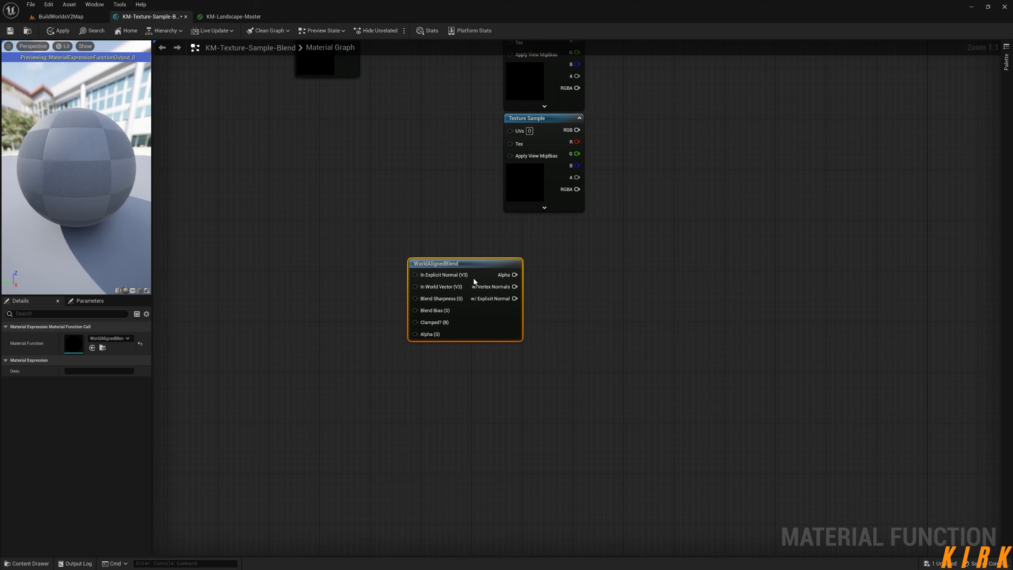
{"action": "left_click_drag", "start_coordinate": [461, 265], "coordinate": [493, 290]}
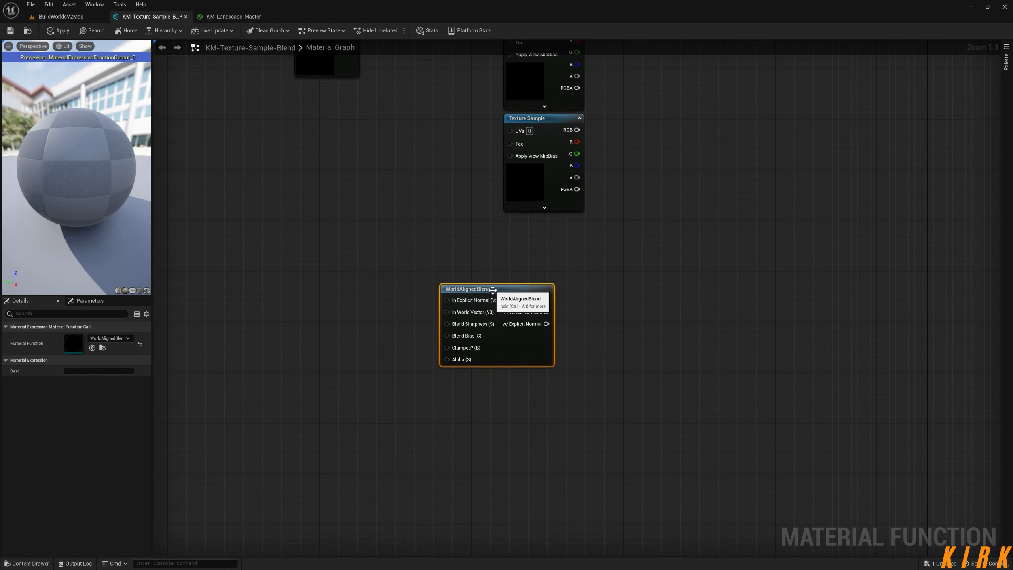
{"action": "left_click", "coordinate": [500, 397]}
{"action": "left_click", "coordinate": [500, 297]}
{"action": "left_click_drag", "start_coordinate": [500, 298], "coordinate": [437, 285]}
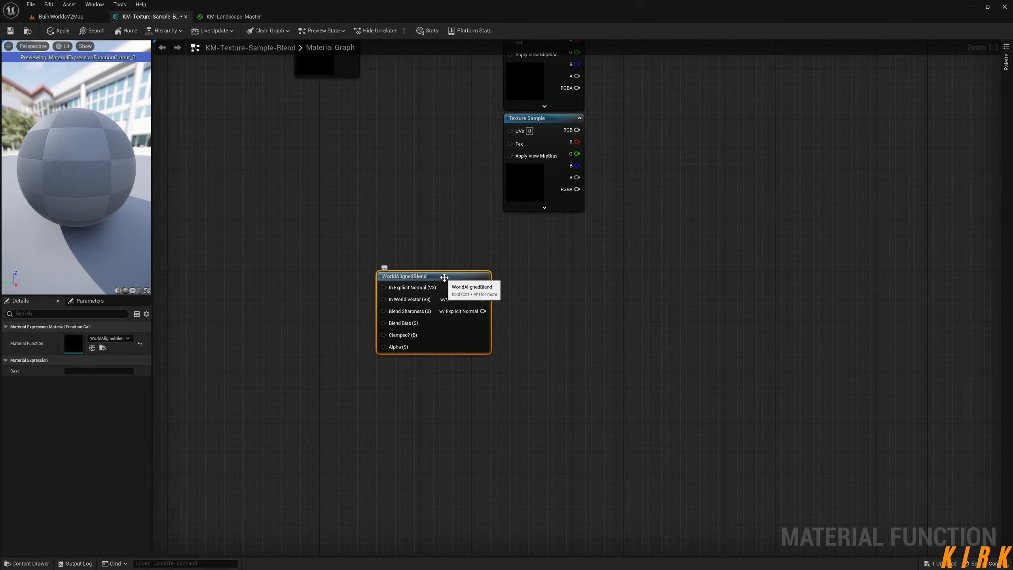
Open the WorldAlignedBlend function to examine its internal node network, inputs and outputs, and return to the KM-Texture-Sample-Blend graph.
{"action": "double_click", "coordinate": [433, 288]}
{"action": "right_click_drag", "start_coordinate": [391, 362], "coordinate": [728, 358]}
{"action": "scroll", "coordinate": [560, 405], "scroll_direction": "down", "scroll_amount": 5}
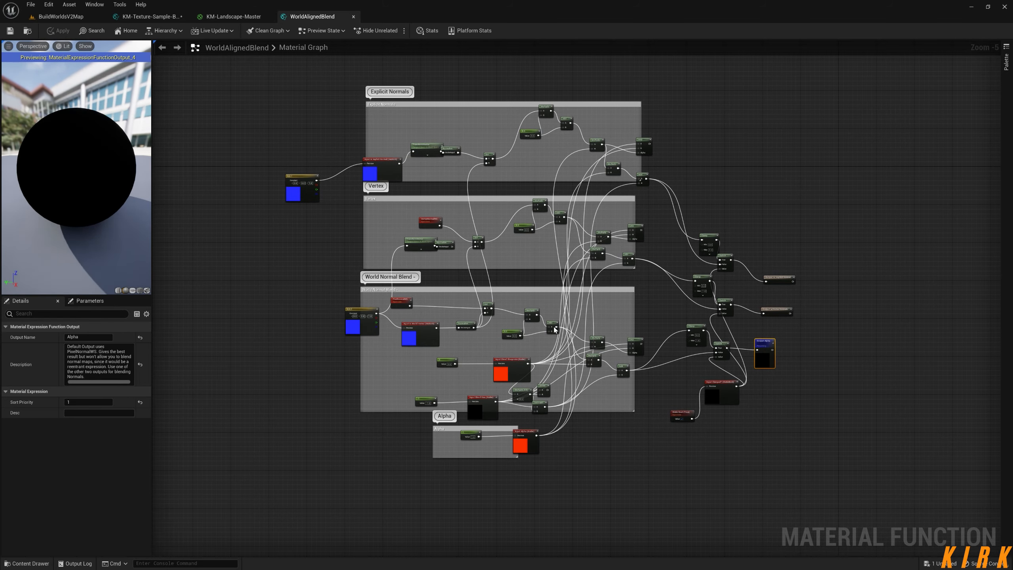
{"action": "scroll", "coordinate": [658, 272], "scroll_direction": "up", "scroll_amount": 5}
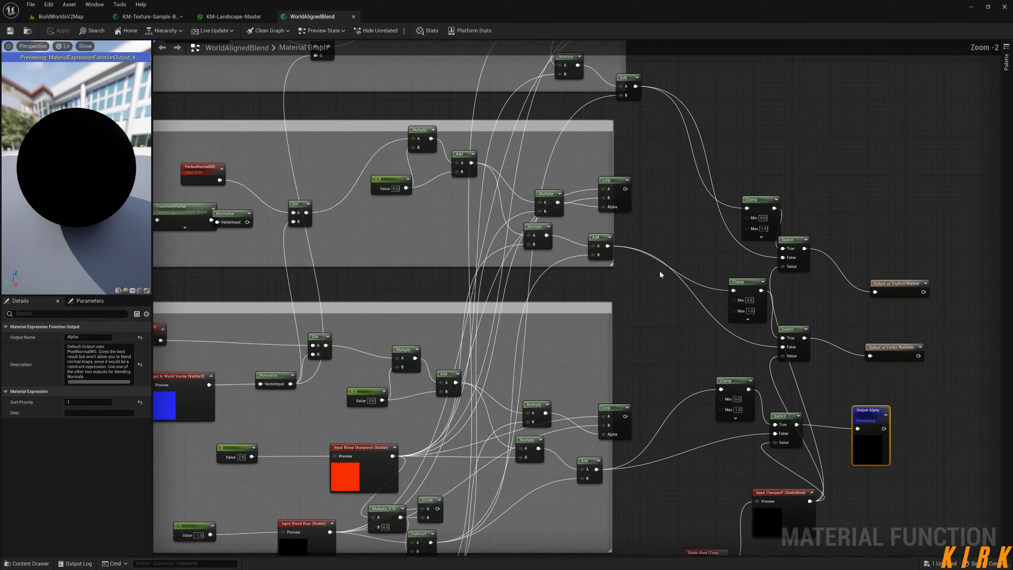
{"action": "scroll", "coordinate": [619, 165], "scroll_direction": "down", "scroll_amount": 3}
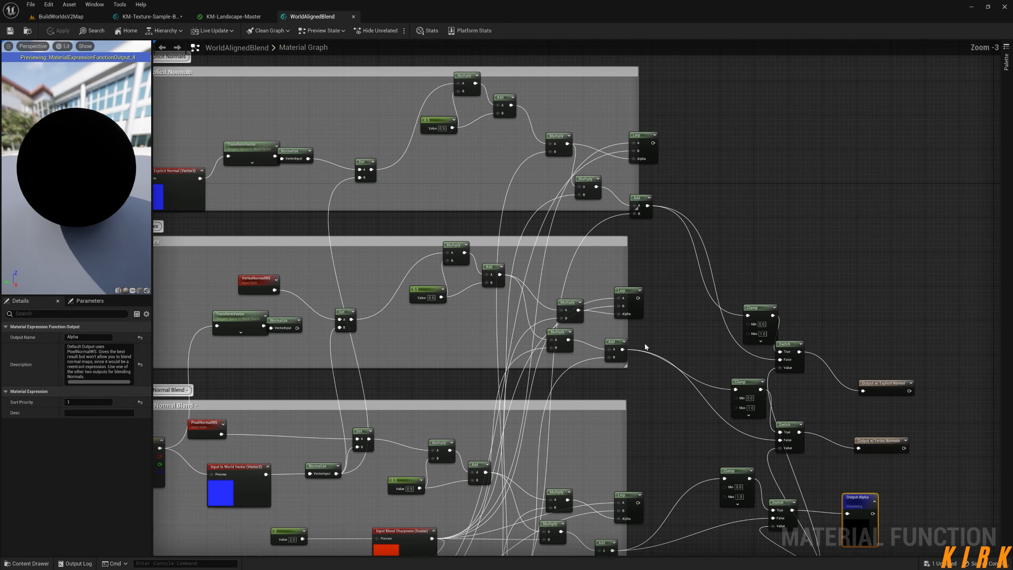
{"action": "right_click_drag", "start_coordinate": [617, 389], "coordinate": [620, 305]}
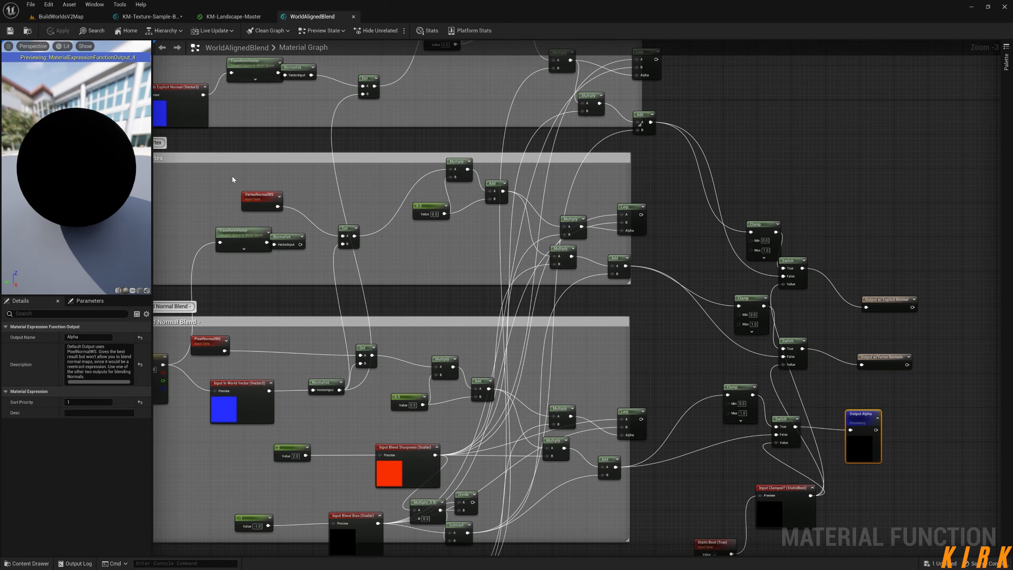
{"action": "right_click_drag", "start_coordinate": [558, 255], "coordinate": [610, 233]}
{"action": "scroll", "coordinate": [604, 265], "scroll_direction": "down", "scroll_amount": 2}
{"action": "right_click_drag", "start_coordinate": [654, 323], "coordinate": [624, 264]}
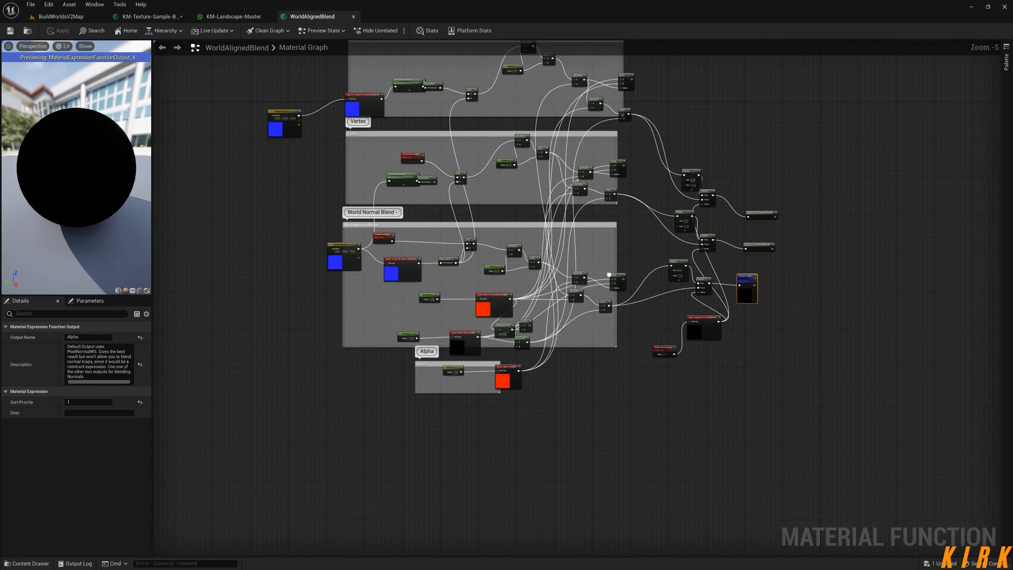
{"action": "right_click_drag", "start_coordinate": [665, 186], "coordinate": [652, 249]}
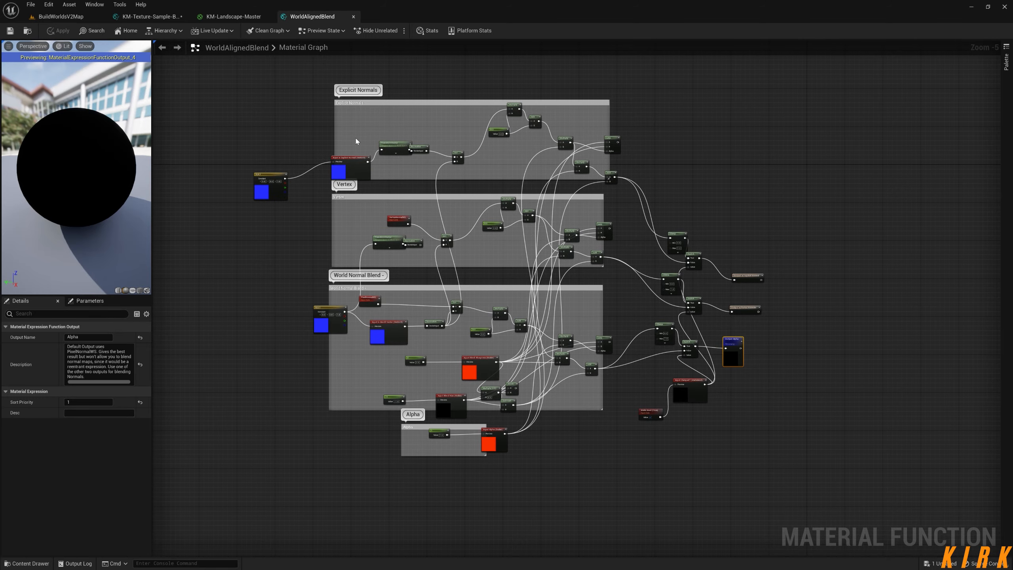
{"action": "left_click", "coordinate": [353, 16]}
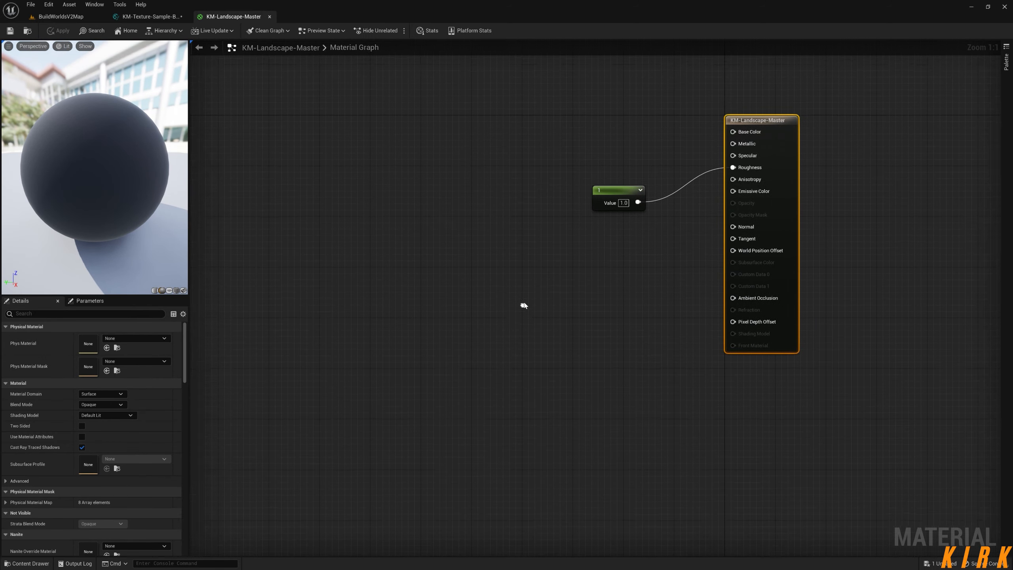
{"action": "left_click", "coordinate": [161, 14]}
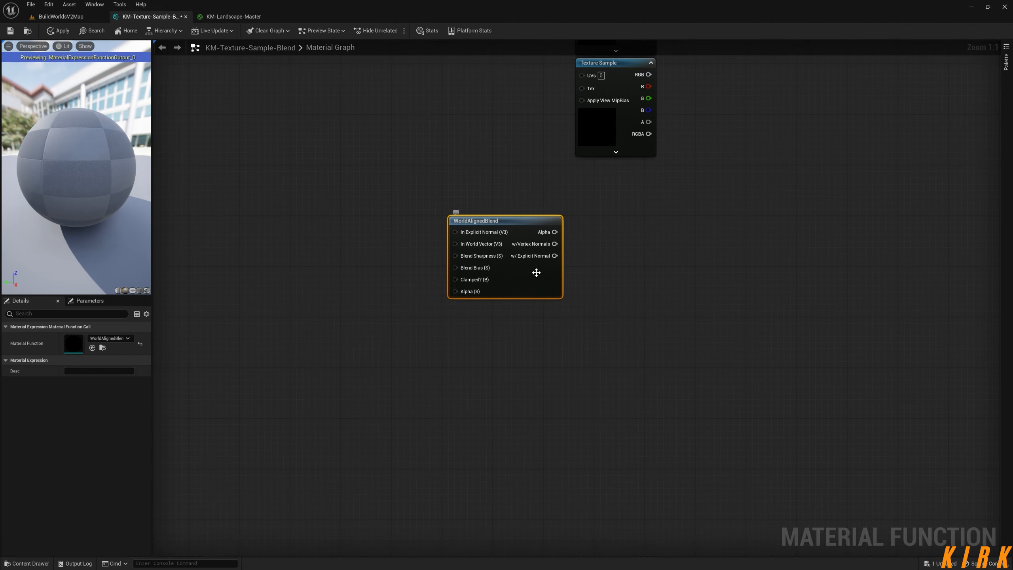
Reposition the Texture2D input node to the left of the Texture Samples and delete the WorldAlignedBlend node.
{"action": "right_click_drag", "start_coordinate": [362, 143], "coordinate": [445, 319]}
{"action": "left_click_drag", "start_coordinate": [484, 136], "coordinate": [386, 250]}
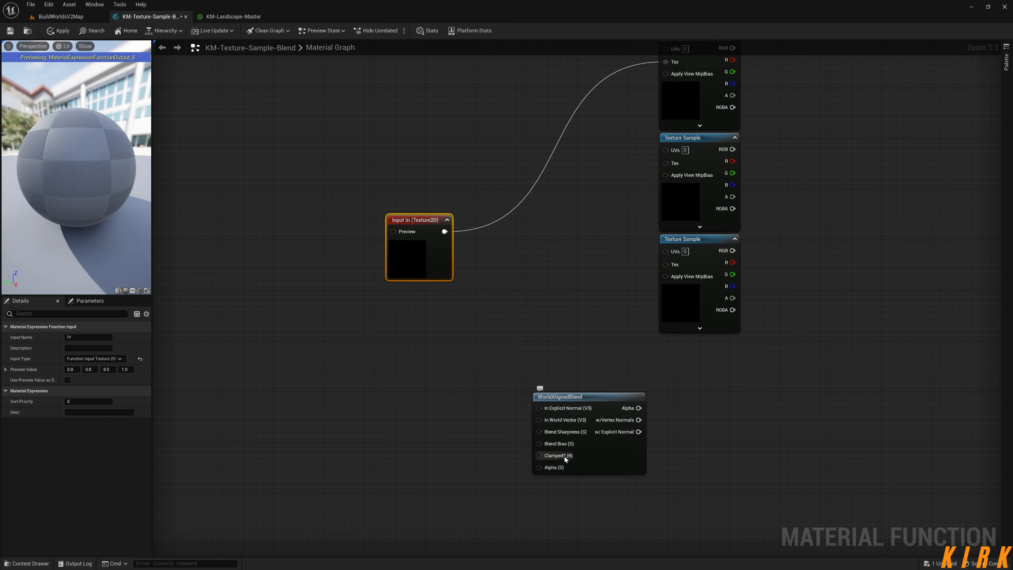
{"action": "right_click_drag", "start_coordinate": [431, 259], "coordinate": [462, 233]}
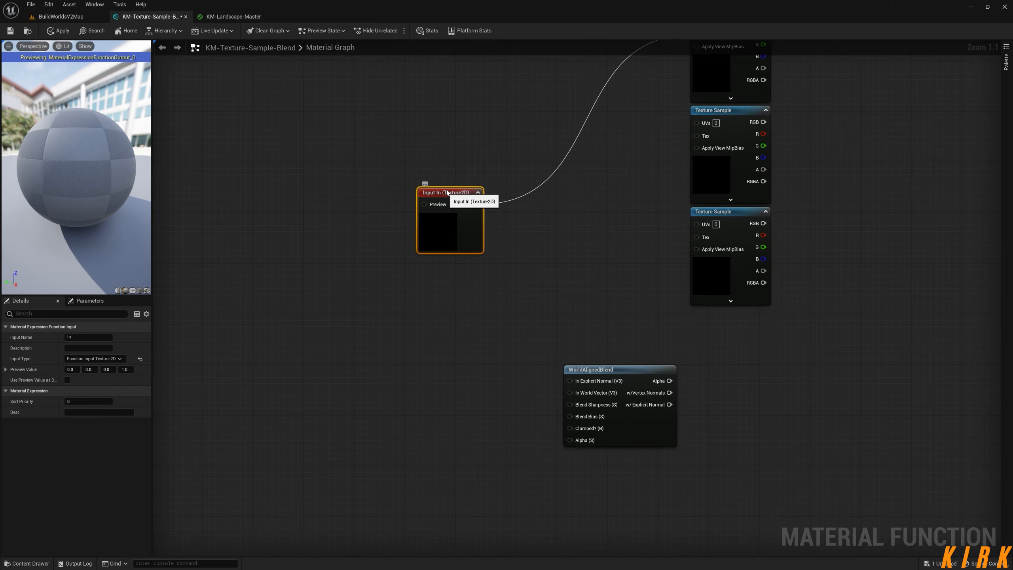
{"action": "left_click_drag", "start_coordinate": [463, 232], "coordinate": [483, 176]}
{"action": "left_click_drag", "start_coordinate": [723, 341], "coordinate": [512, 463]}
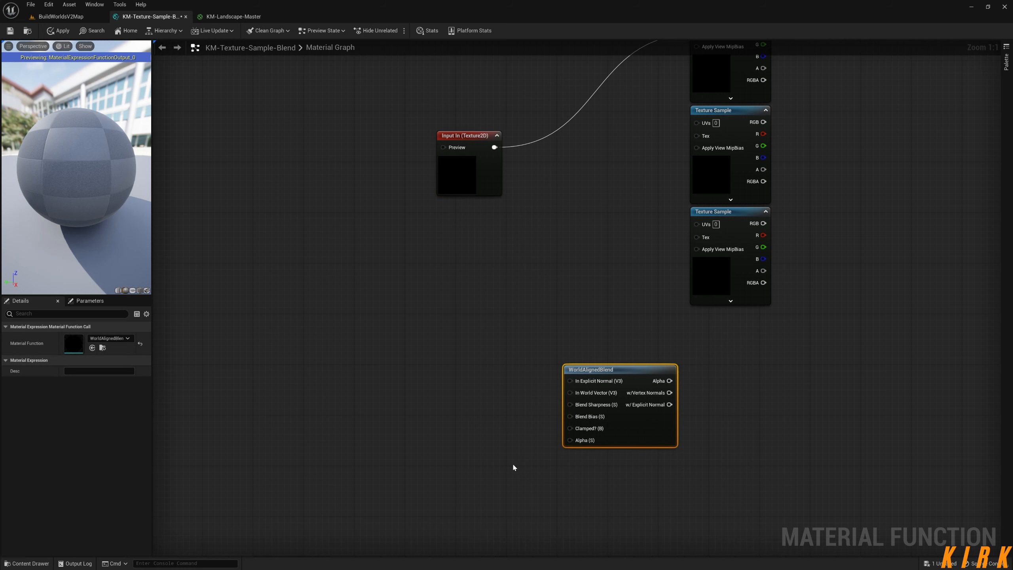
{"action": "key", "text": "Delete"}
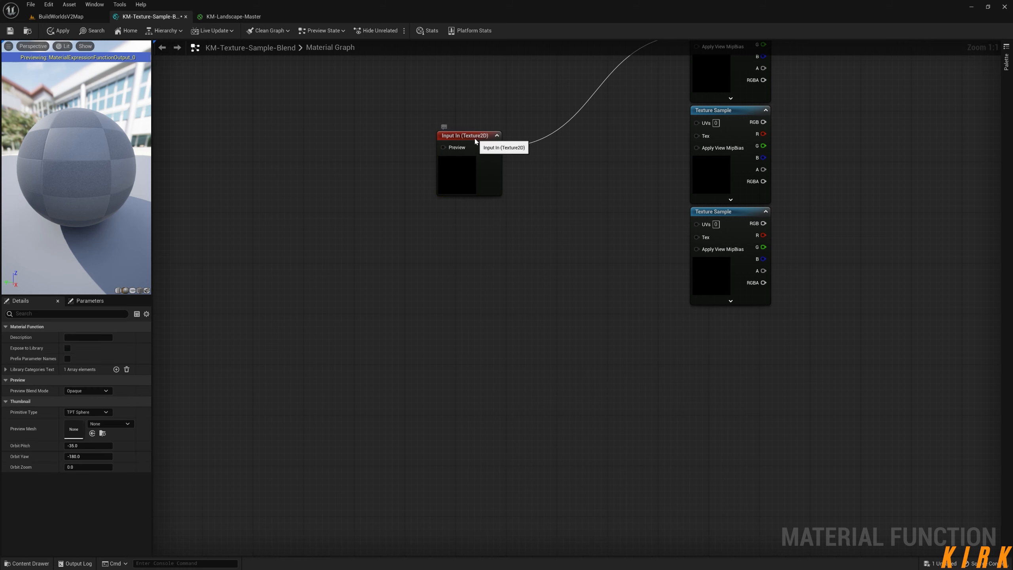
Shift the Texture2D function input node slightly and name the input Texture-Input.
{"action": "left_click_drag", "start_coordinate": [482, 139], "coordinate": [462, 133]}
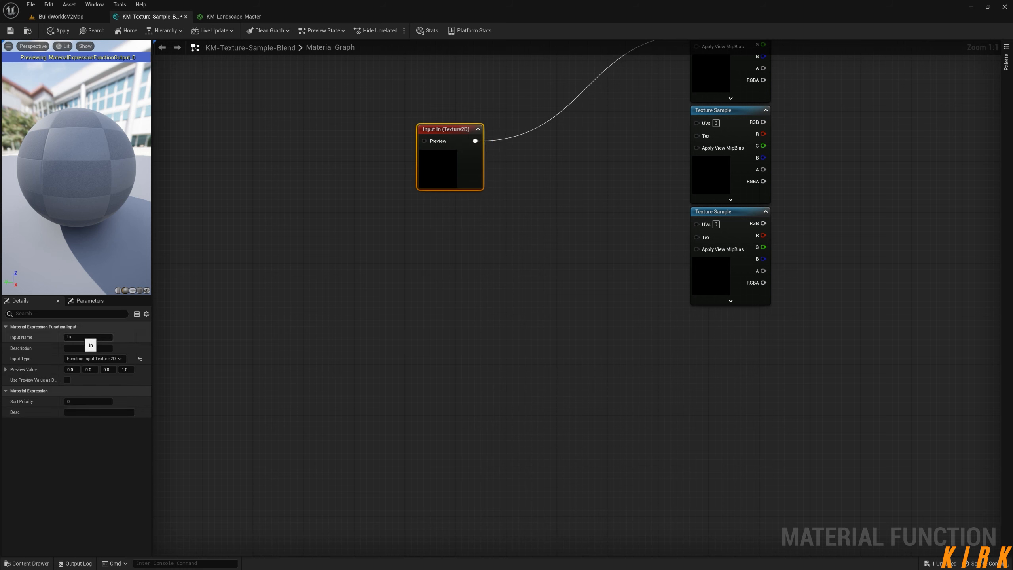
{"action": "left_click", "coordinate": [83, 338]}
{"action": "type", "text": "Texture-Input"}
{"action": "key", "text": "Return"}
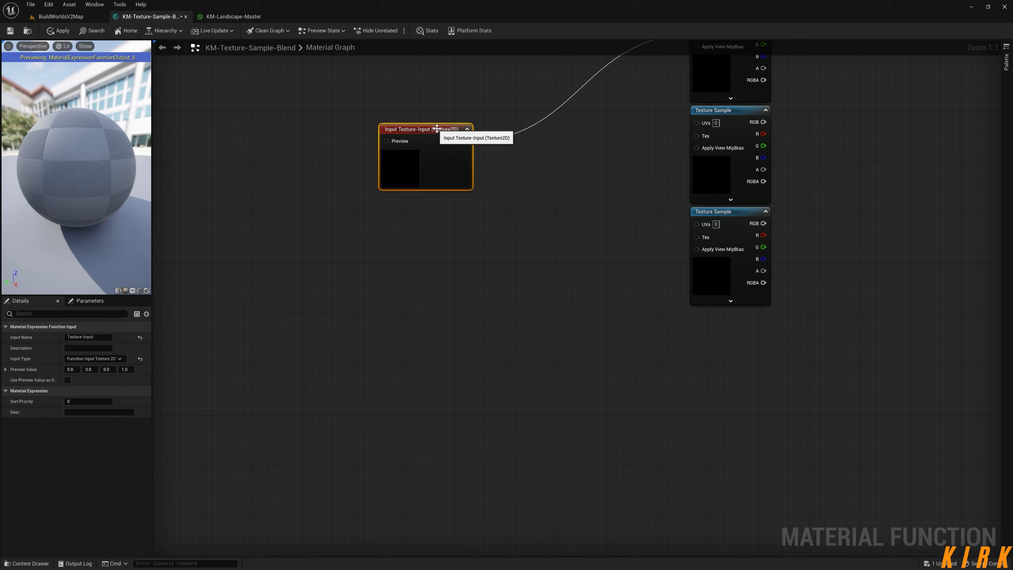
Connect the Texture-Input node to the Tex inputs of the middle and bottom Texture Samples and collapse its preview.
{"action": "right_click_drag", "start_coordinate": [601, 194], "coordinate": [548, 279]}
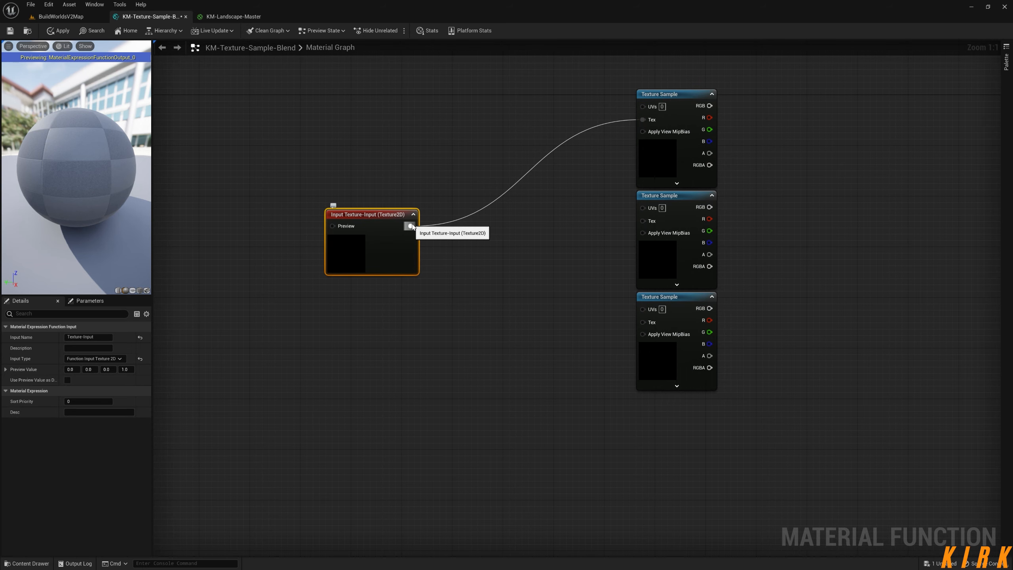
{"action": "left_click_drag", "start_coordinate": [410, 226], "coordinate": [501, 267]}
{"action": "left_click", "coordinate": [801, 106]}
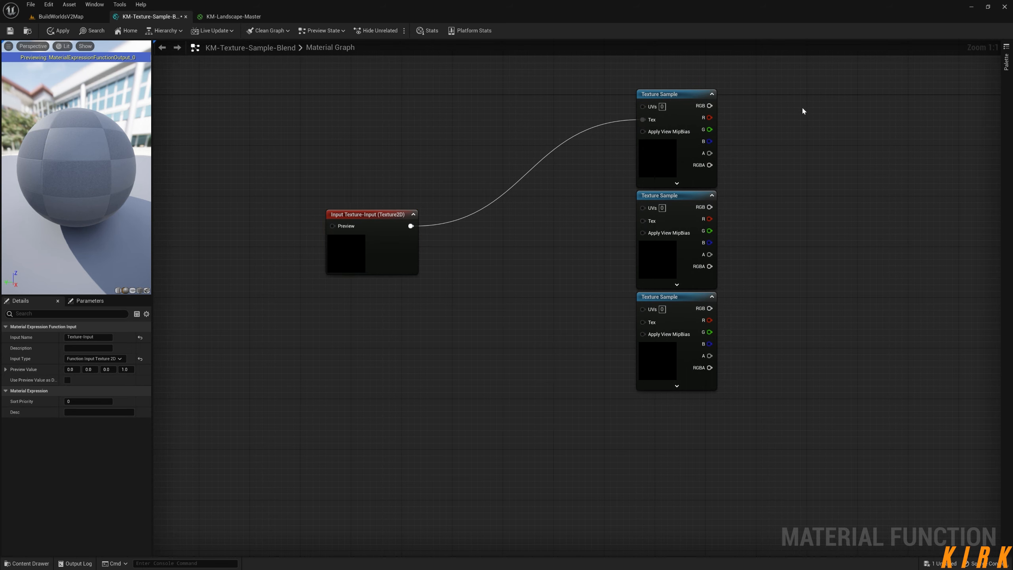
{"action": "left_click_drag", "start_coordinate": [802, 107], "coordinate": [579, 399]}
{"action": "left_click", "coordinate": [408, 279]}
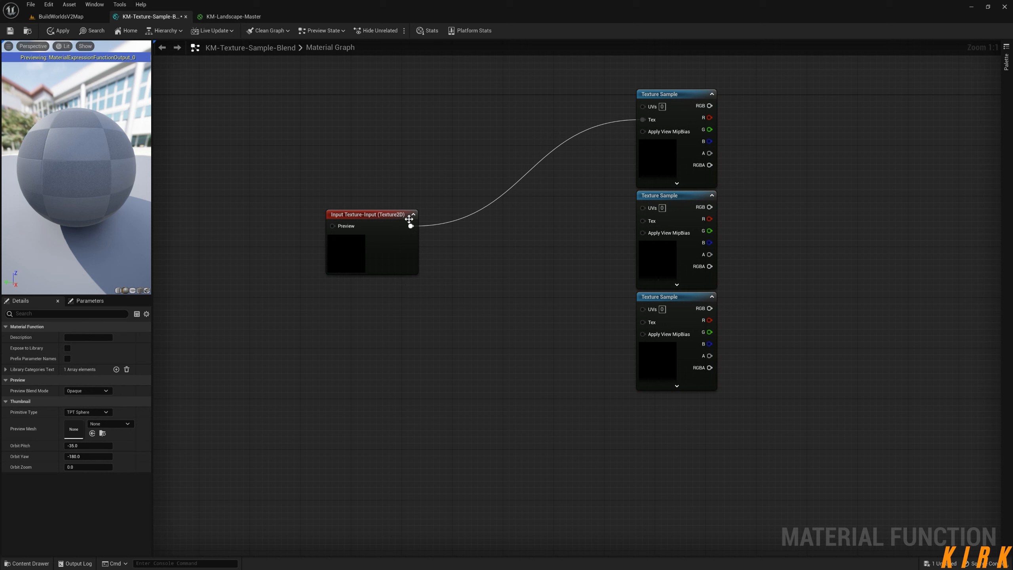
{"action": "left_click_drag", "start_coordinate": [411, 226], "coordinate": [647, 224]}
{"action": "mouse_move", "coordinate": [411, 226]}
{"action": "left_mouse_down"}
{"action": "mouse_move", "coordinate": [642, 291]}
{"action": "mouse_move", "coordinate": [643, 322]}
{"action": "mouse_move", "coordinate": [435, 201]}
{"action": "mouse_move", "coordinate": [399, 217]}
{"action": "left_mouse_up"}
{"action": "left_click", "coordinate": [432, 208]}
Connect the RGB output of the top Texture Sample to the Distance-Texture-Blending output node.
{"action": "right_click_drag", "start_coordinate": [730, 311], "coordinate": [522, 306]}
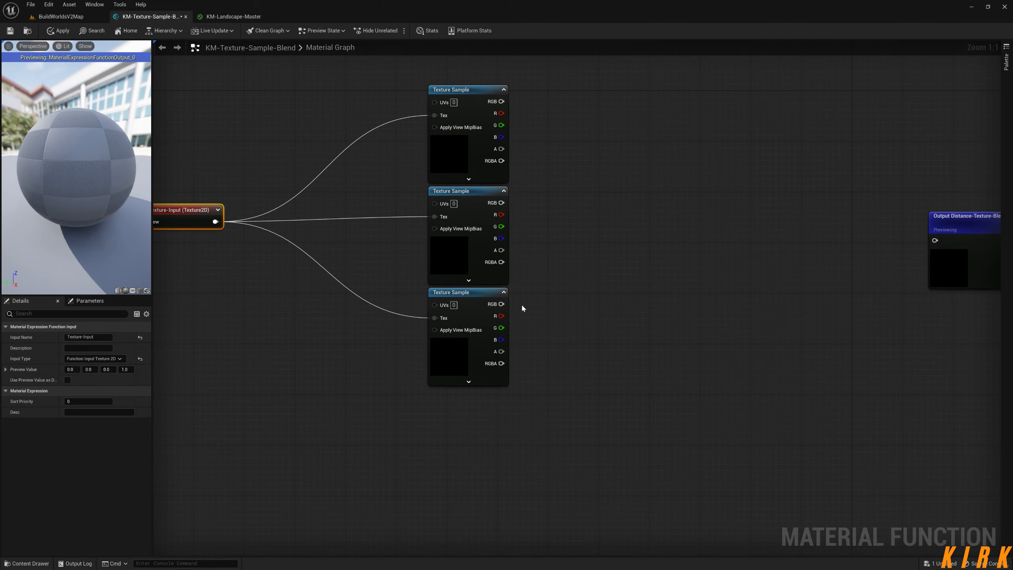
{"action": "scroll", "coordinate": [675, 306], "scroll_direction": "down", "scroll_amount": 3}
{"action": "right_click_drag", "start_coordinate": [437, 334], "coordinate": [356, 345]}
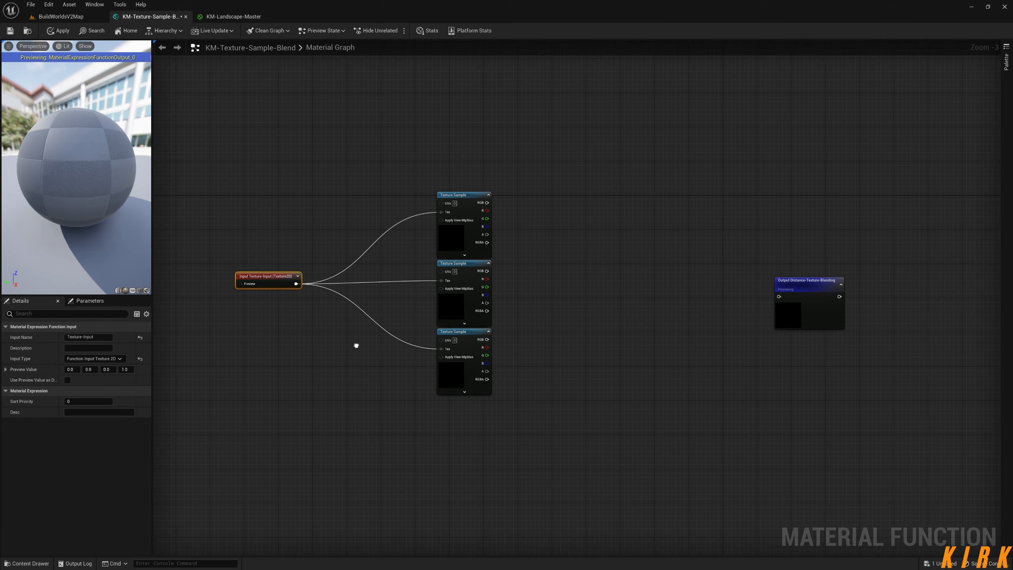
{"action": "right_click_drag", "start_coordinate": [565, 324], "coordinate": [536, 283]}
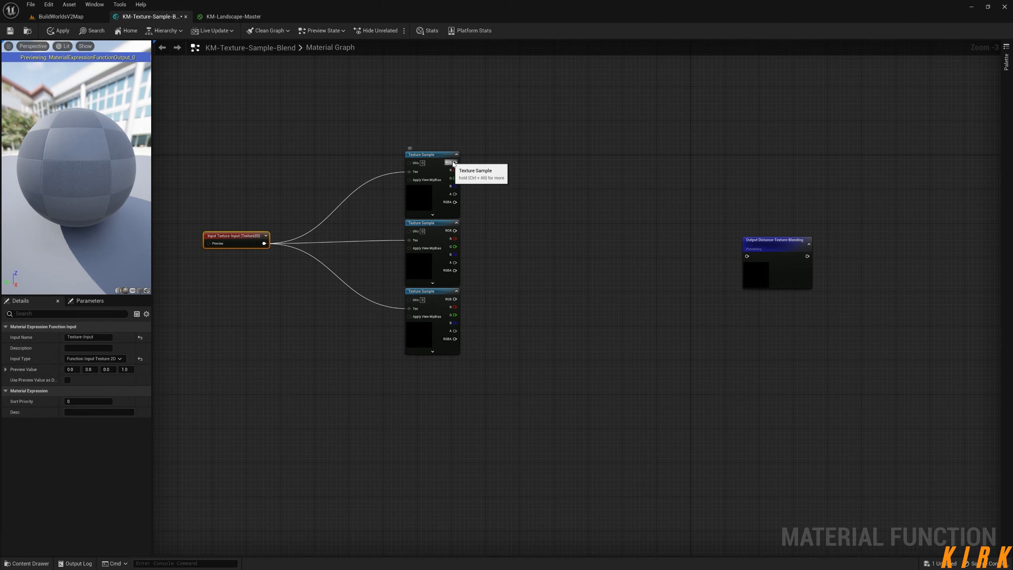
{"action": "left_click_drag", "start_coordinate": [453, 162], "coordinate": [749, 256]}
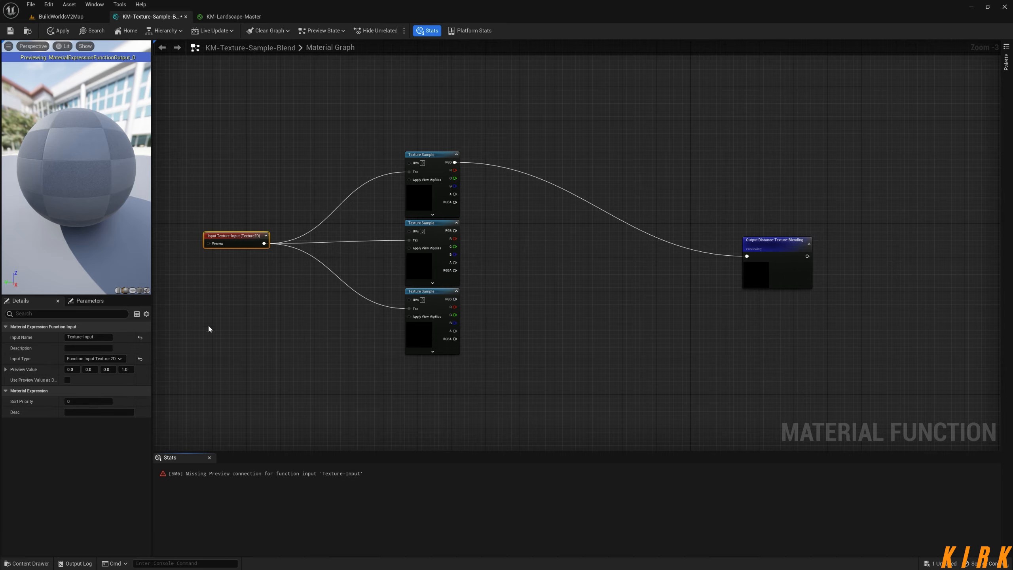
{"action": "right_click_drag", "start_coordinate": [210, 329], "coordinate": [407, 316]}
{"action": "scroll", "coordinate": [397, 249], "scroll_direction": "up", "scroll_amount": 3}
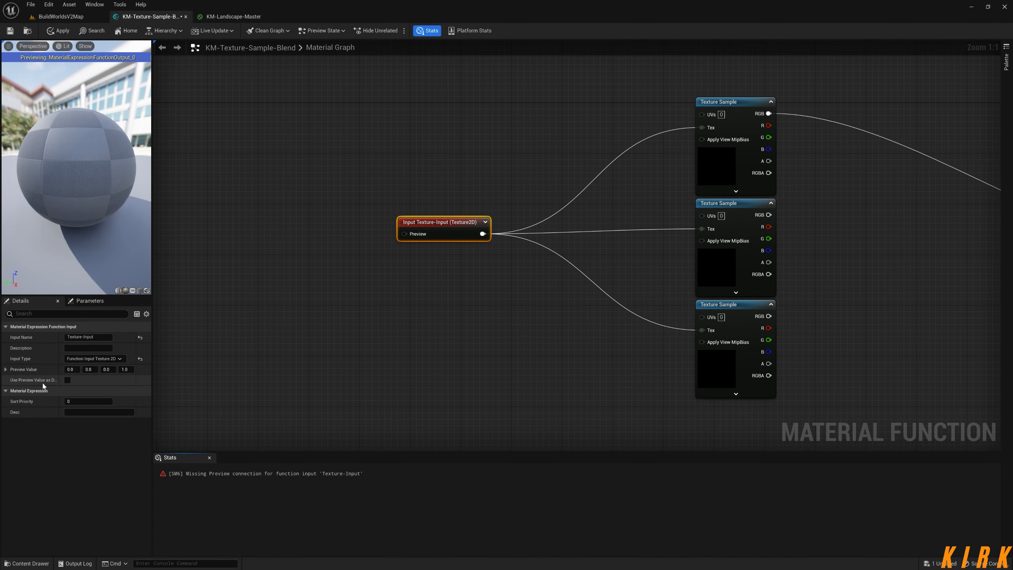
{"action": "left_click_drag", "start_coordinate": [60, 361], "coordinate": [77, 360]}
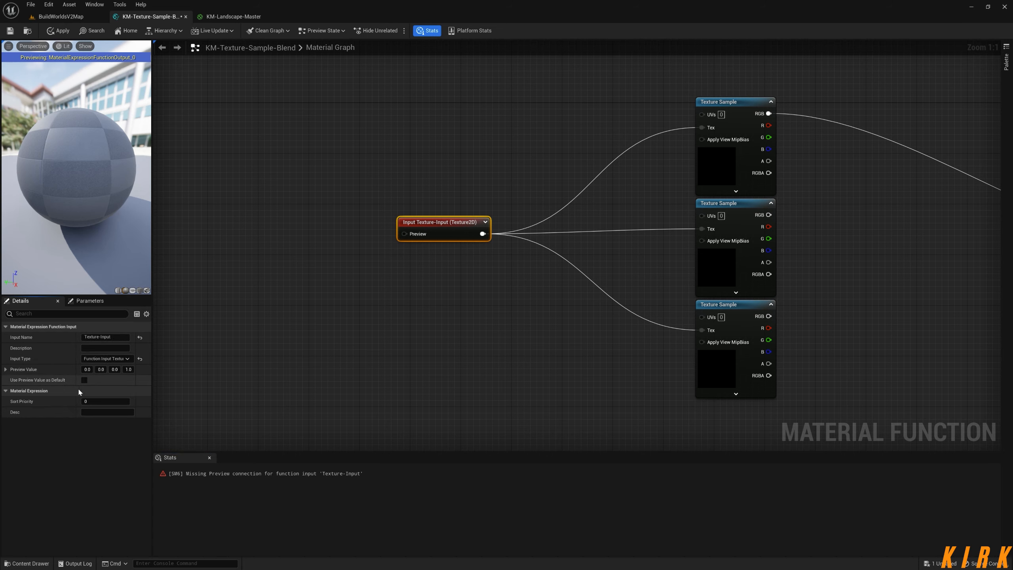
{"action": "left_click_drag", "start_coordinate": [81, 380], "coordinate": [66, 379]}
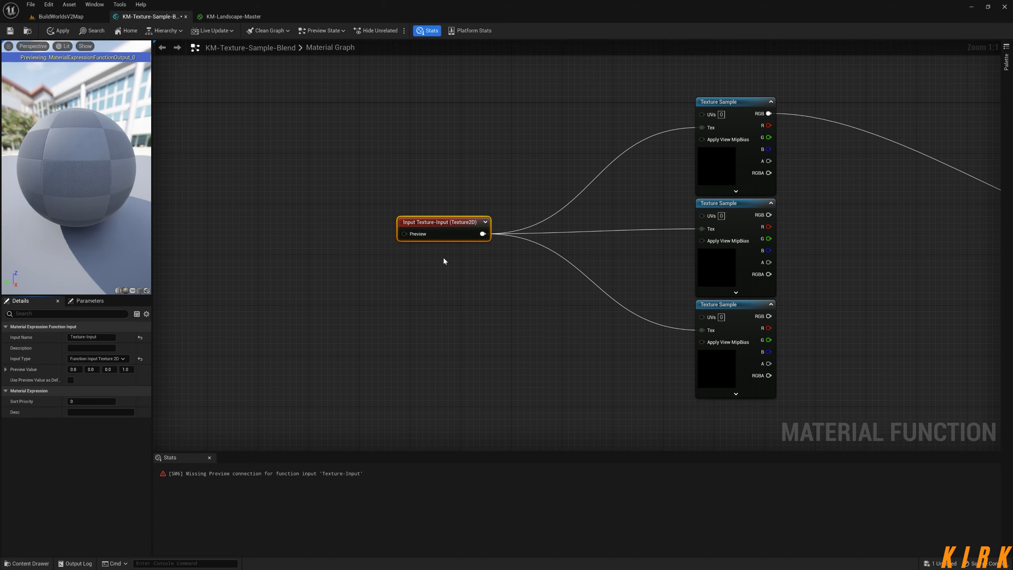
{"action": "right_click_drag", "start_coordinate": [877, 230], "coordinate": [545, 196]}
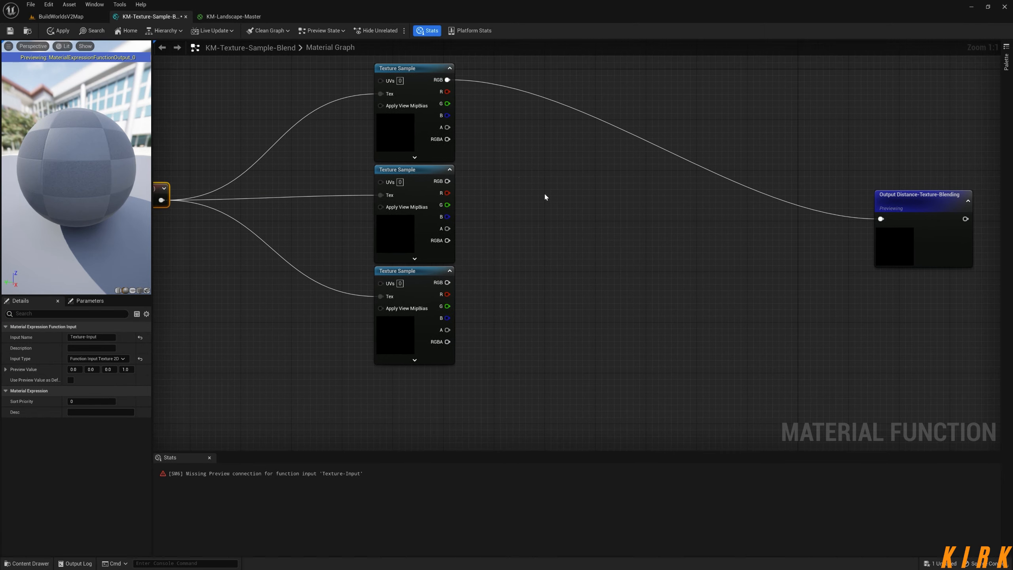
{"action": "right_click_drag", "start_coordinate": [851, 228], "coordinate": [886, 255]}
Duplicate the top Texture Sample and place the copy to the left of the Texture-Input node.
{"action": "left_click", "coordinate": [460, 118]}
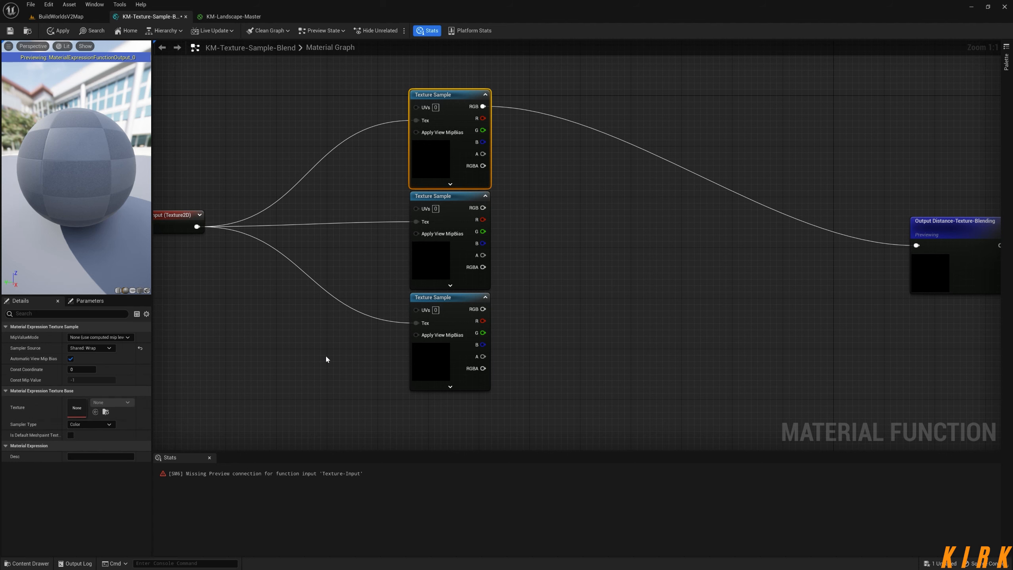
{"action": "right_click_drag", "start_coordinate": [493, 372], "coordinate": [484, 337]}
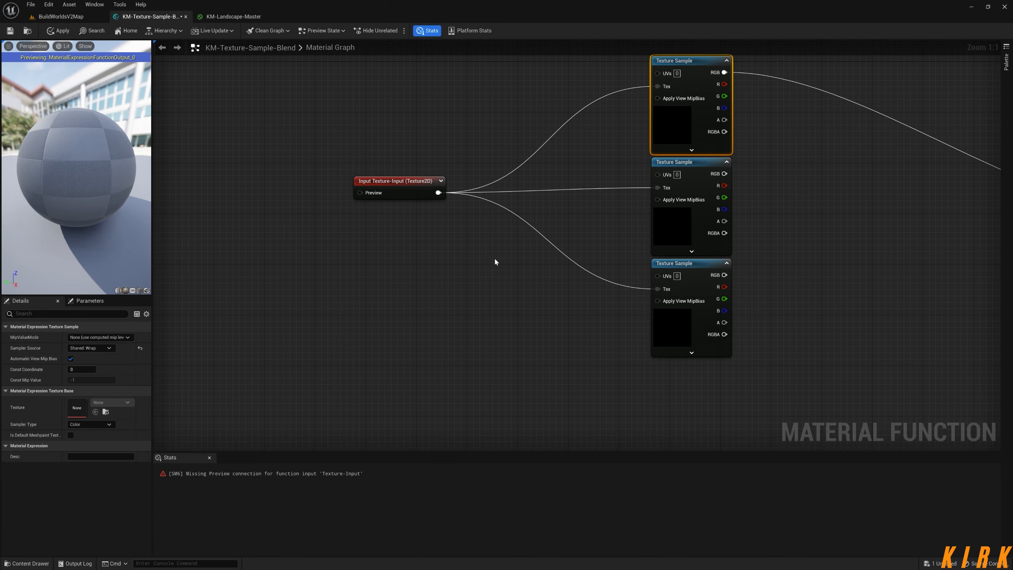
{"action": "right_click_drag", "start_coordinate": [511, 259], "coordinate": [600, 294]}
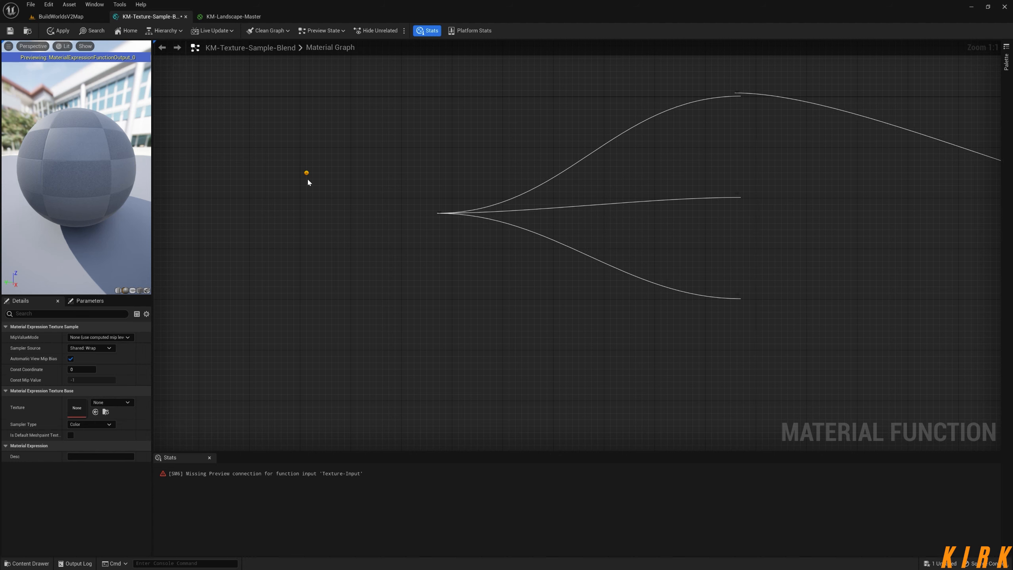
{"action": "key", "text": "ctrl+v"}
{"action": "left_click_drag", "start_coordinate": [339, 175], "coordinate": [426, 236]}
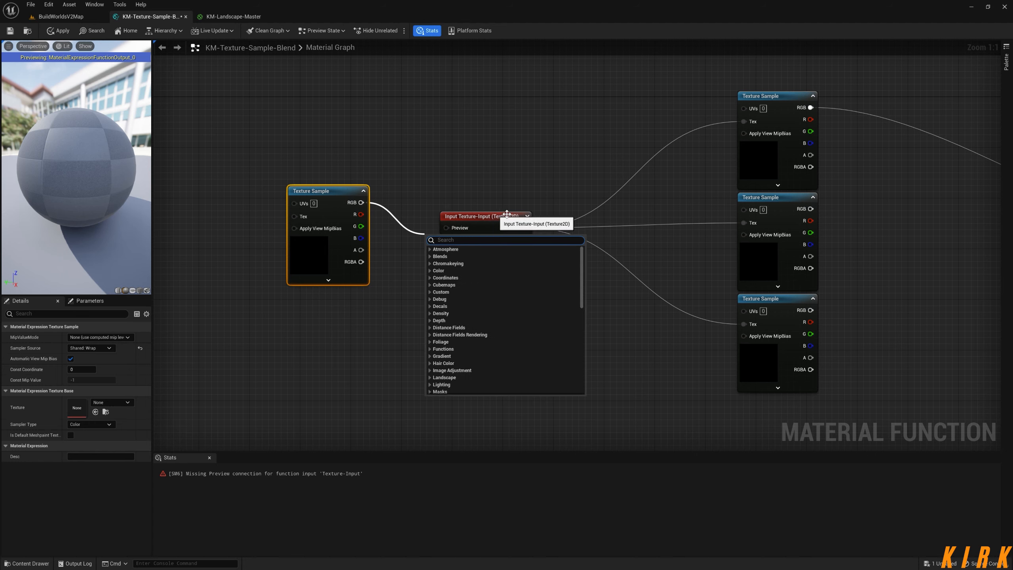
{"action": "left_click", "coordinate": [447, 207]}
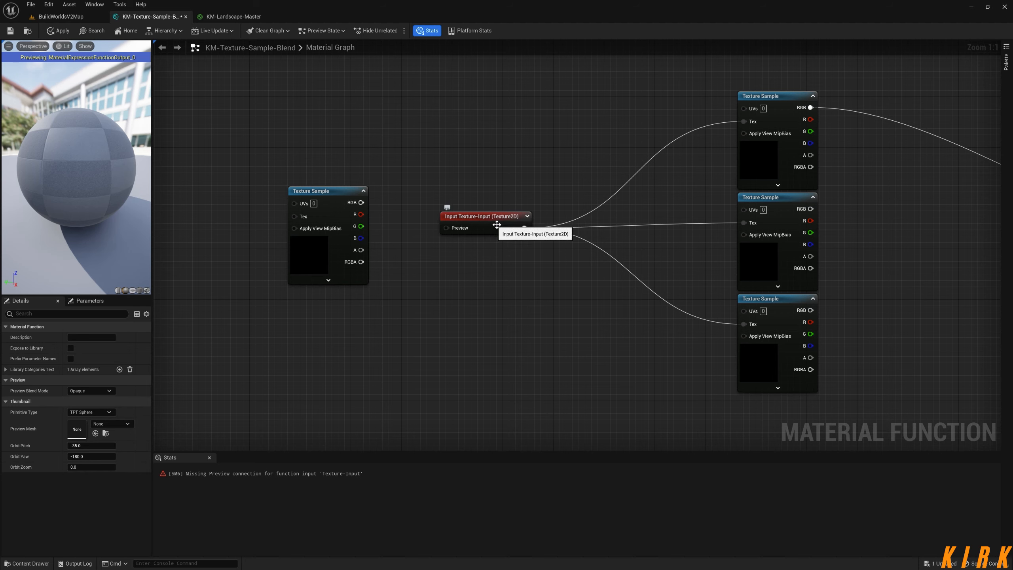
{"action": "left_click_drag", "start_coordinate": [311, 222], "coordinate": [277, 196]}
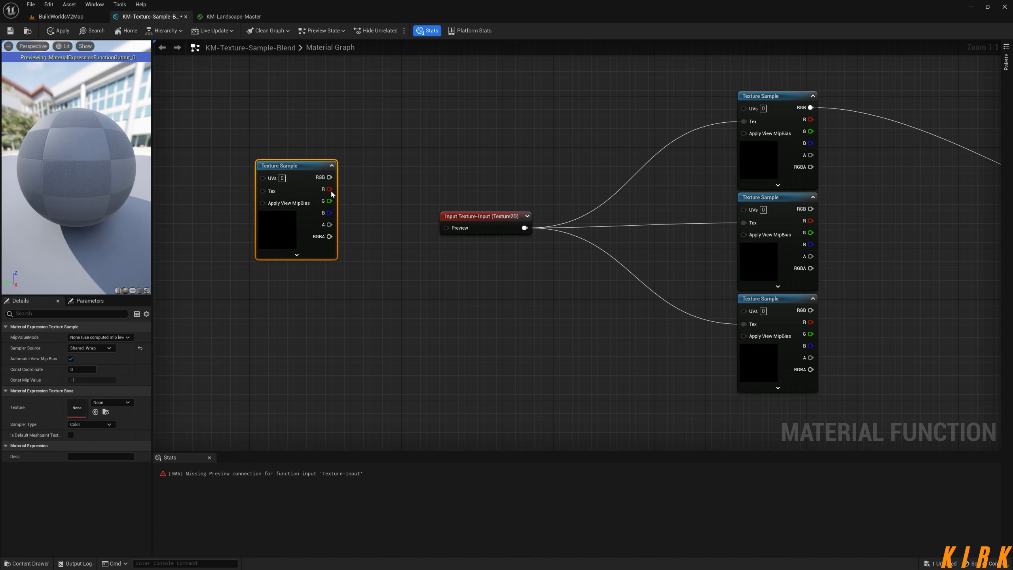
Convert the copied Texture Sample to a Texture Object, connect it to Texture-Input's Preview, and place it next to that node.
{"action": "right_click", "coordinate": [300, 170]}
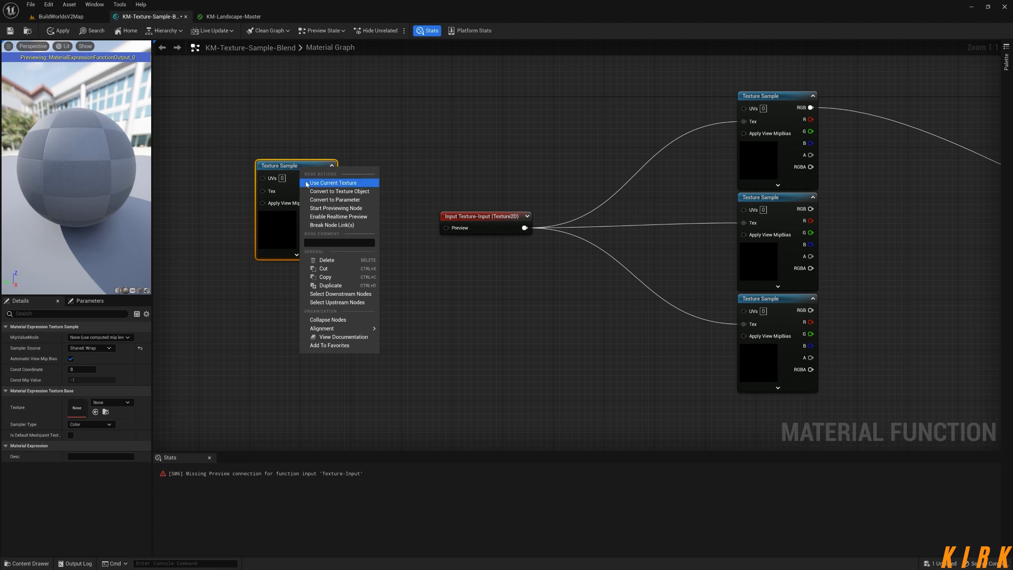
{"action": "left_click", "coordinate": [339, 191]}
{"action": "left_click_drag", "start_coordinate": [295, 176], "coordinate": [446, 228]}
{"action": "left_click", "coordinate": [353, 203]}
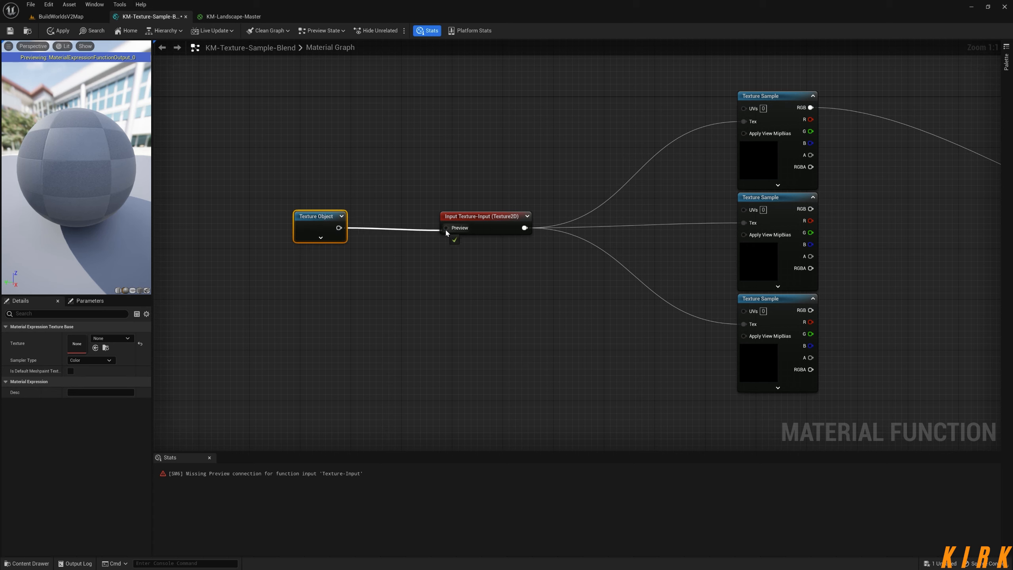
{"action": "left_click_drag", "start_coordinate": [322, 218], "coordinate": [398, 218]}
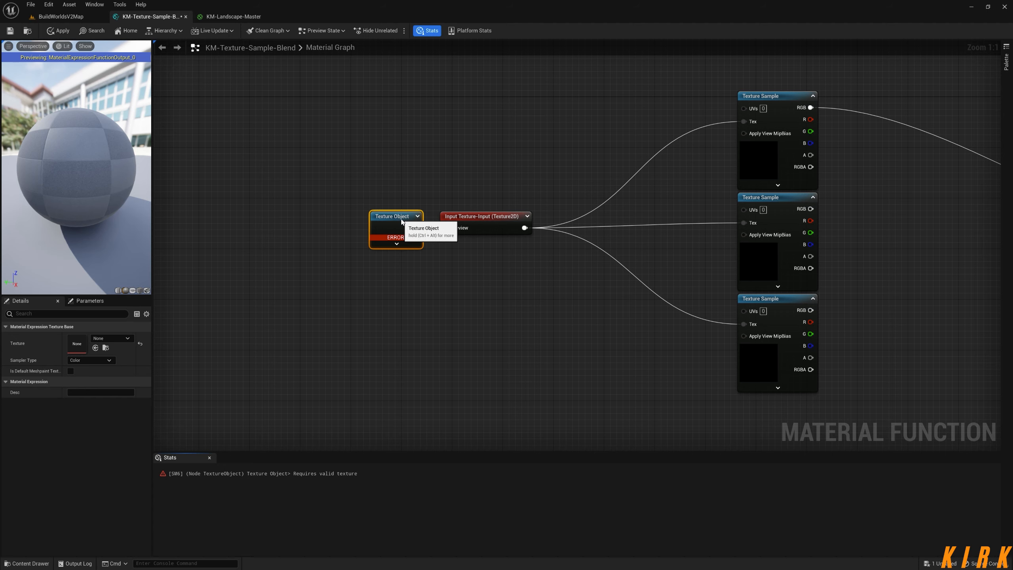
{"action": "left_click", "coordinate": [449, 276]}
Search the textures for "place" and assign the second BlackPlaceholder texture to the Texture Object.
{"action": "left_click", "coordinate": [399, 226]}
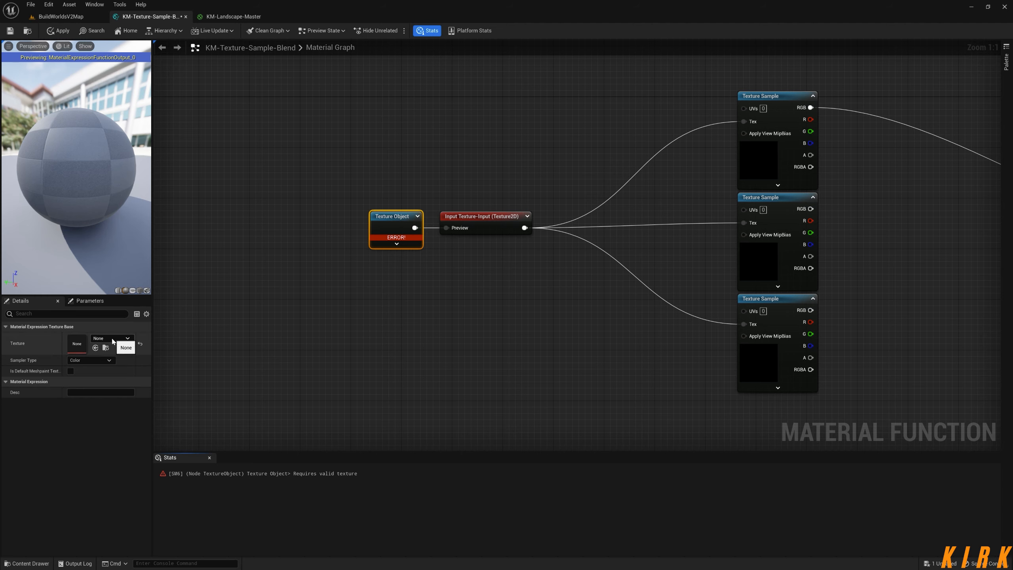
{"action": "left_click", "coordinate": [75, 349]}
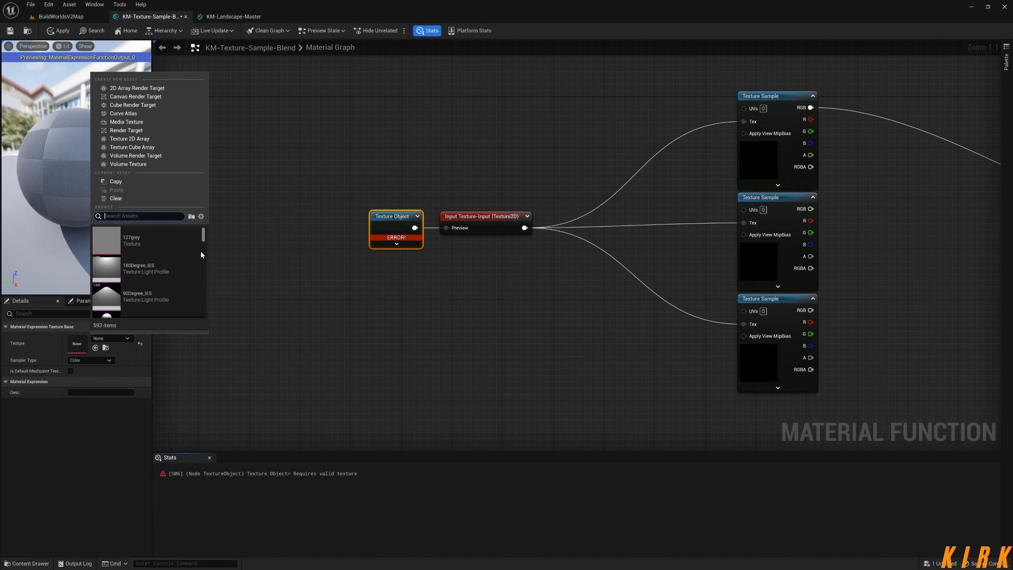
{"action": "type", "text": "place"}
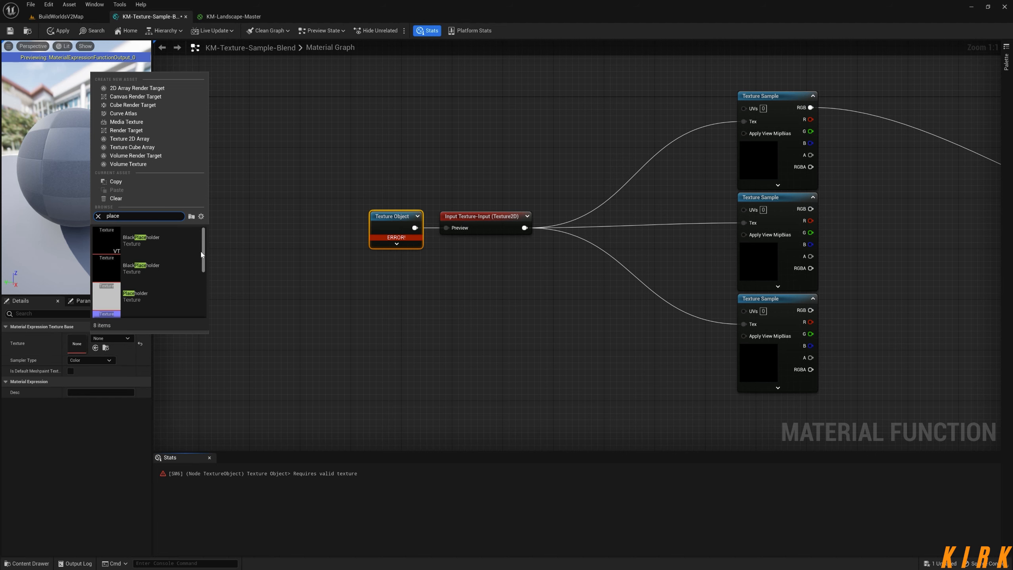
{"action": "left_click", "coordinate": [110, 266]}
Hide the material function's Stats to enlarge the graph area.
{"action": "right_click_drag", "start_coordinate": [464, 333], "coordinate": [344, 282]}
{"action": "left_click", "coordinate": [433, 33]}
{"action": "right_click_drag", "start_coordinate": [485, 245], "coordinate": [373, 332]}
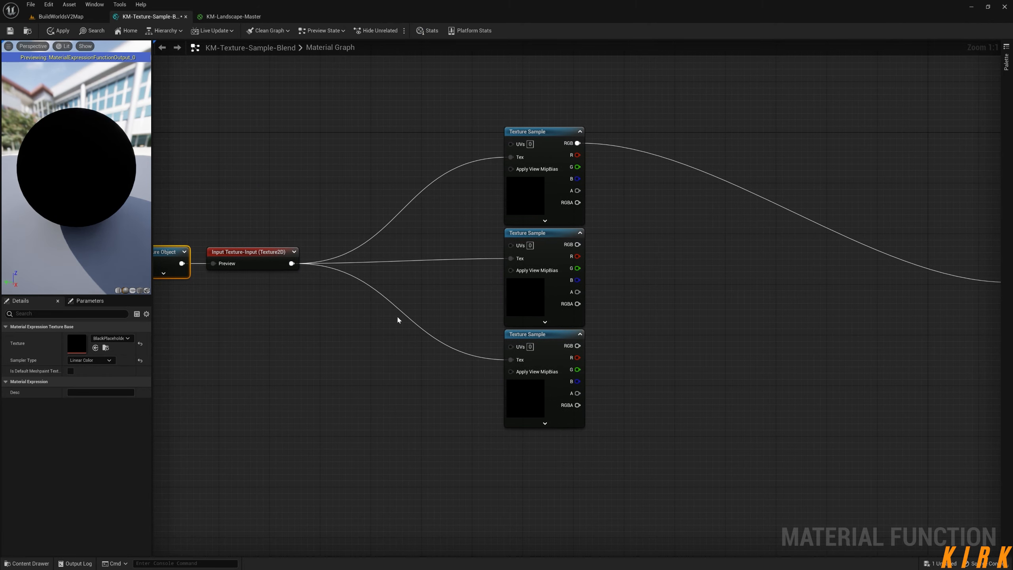
Move the Texture Object and Texture-Input nodes together closer to the three Texture Samples.
{"action": "right_click_drag", "start_coordinate": [259, 304], "coordinate": [411, 311]}
{"action": "left_click_drag", "start_coordinate": [396, 208], "coordinate": [313, 296]}
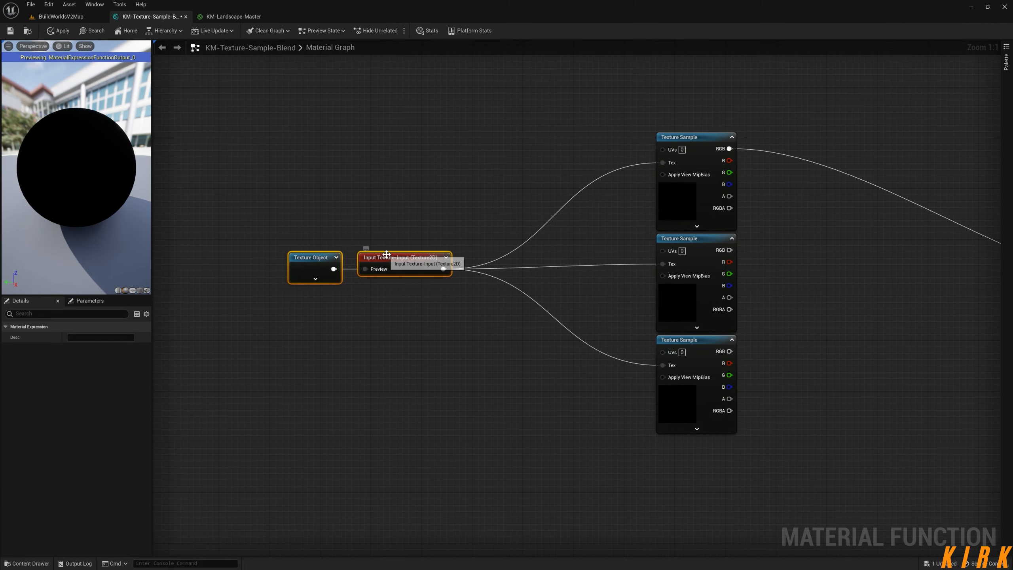
{"action": "left_click_drag", "start_coordinate": [389, 256], "coordinate": [432, 255]}
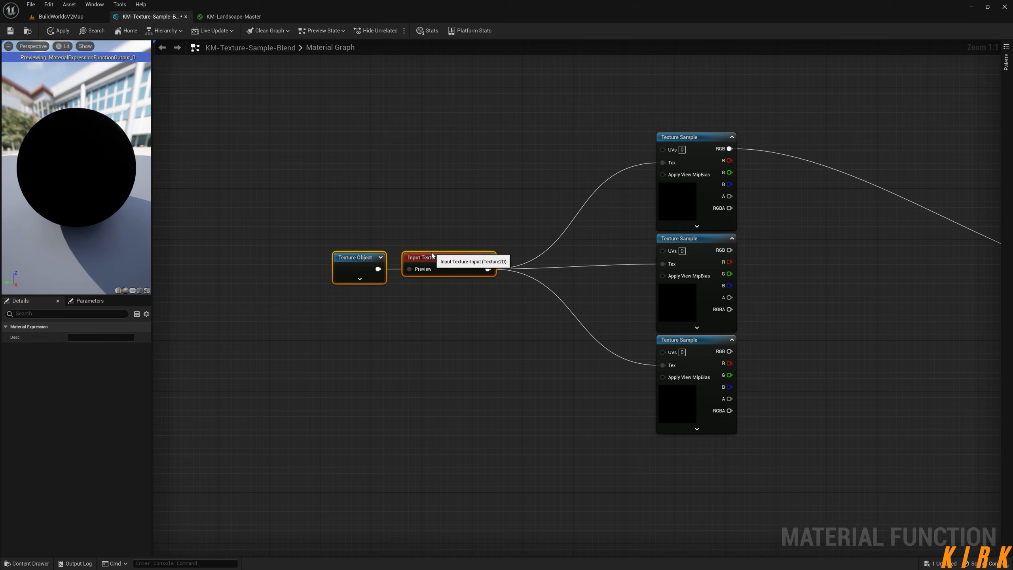
{"action": "left_click", "coordinate": [491, 224]}
Add a FunctionInput node feeding the UVs of the top Texture Sample and place it above the Texture-Input node.
{"action": "right_click_drag", "start_coordinate": [584, 206], "coordinate": [518, 274]}
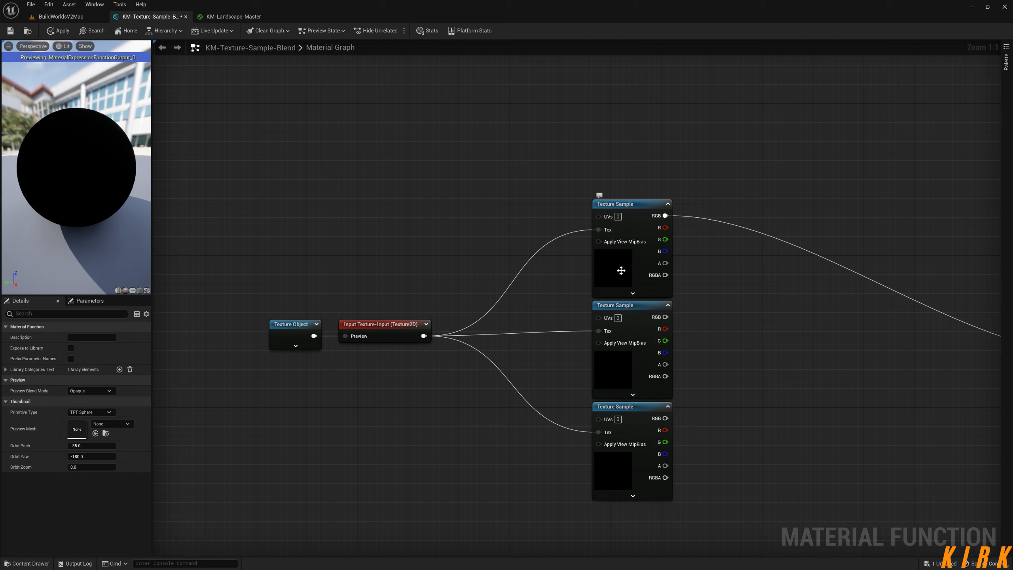
{"action": "left_click_drag", "start_coordinate": [599, 217], "coordinate": [392, 176]}
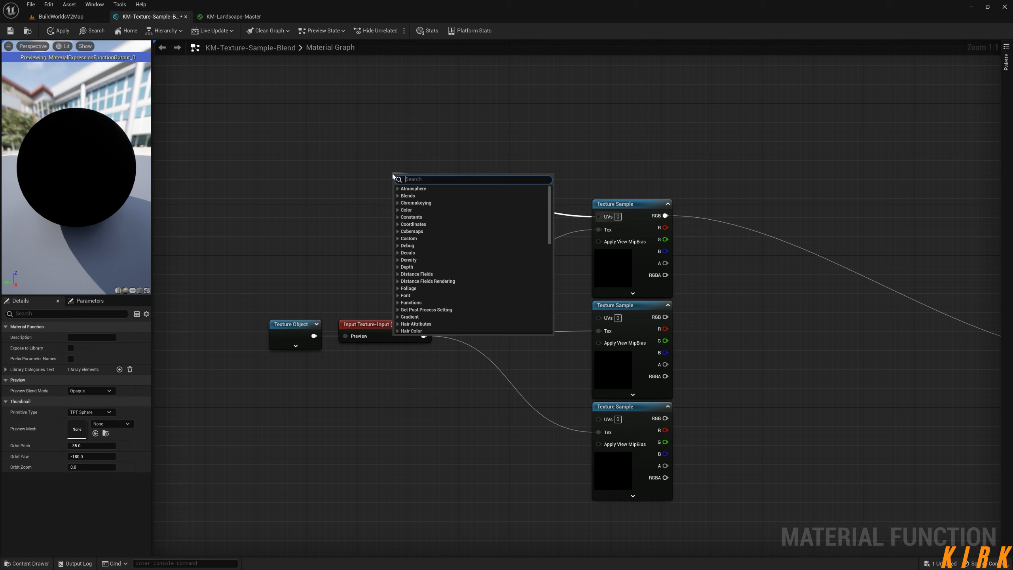
{"action": "type", "text": "input"}
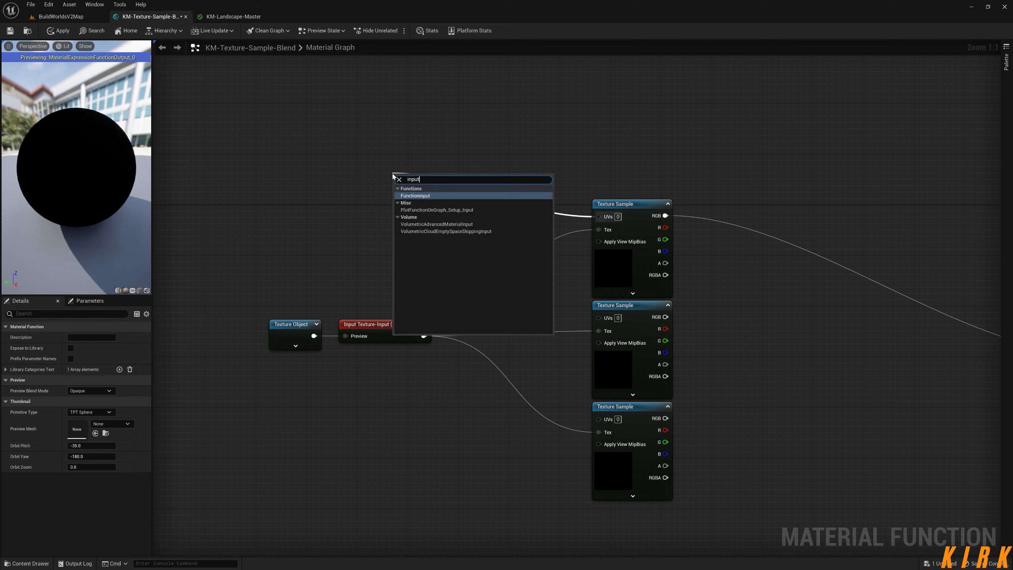
{"action": "left_click", "coordinate": [424, 196]}
{"action": "left_click_drag", "start_coordinate": [433, 184], "coordinate": [411, 209]}
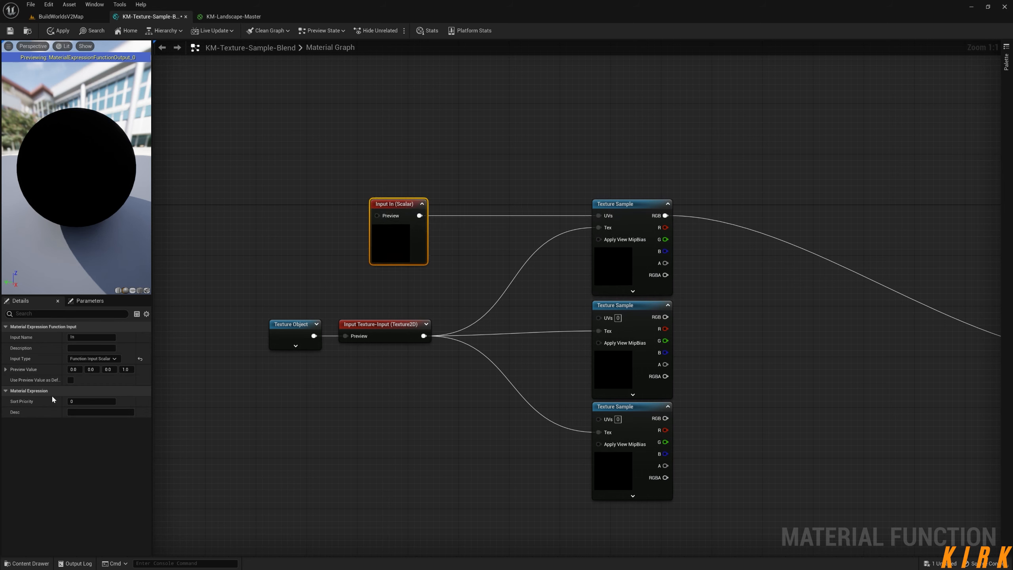
{"action": "left_click", "coordinate": [115, 359]}
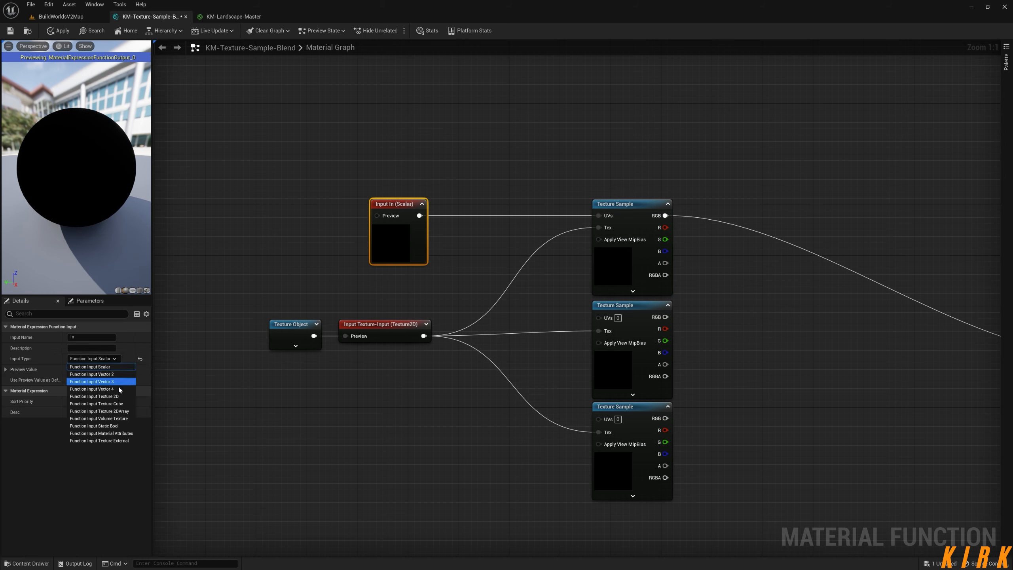
{"action": "left_click", "coordinate": [389, 331]}
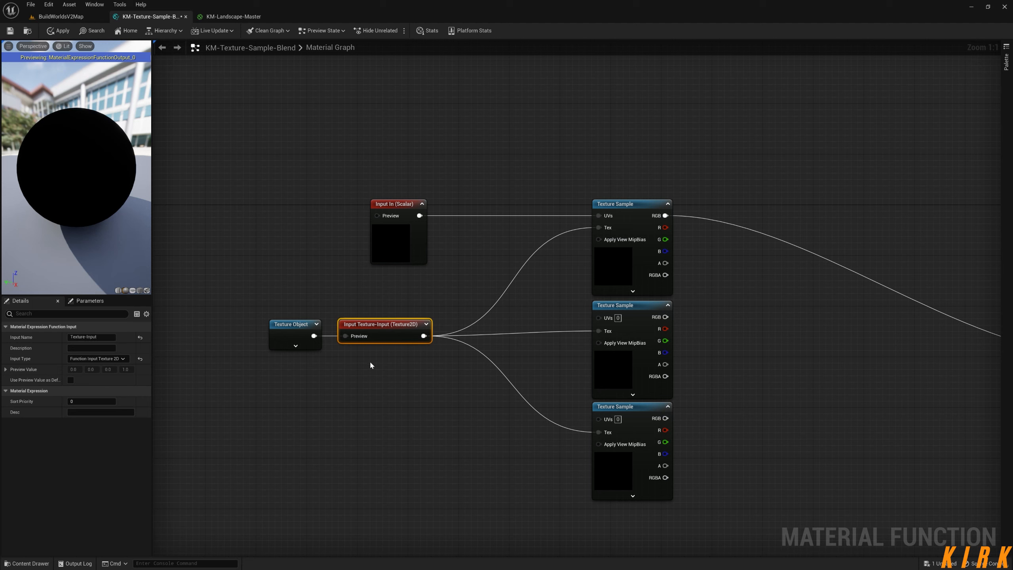
{"action": "left_click", "coordinate": [419, 290]}
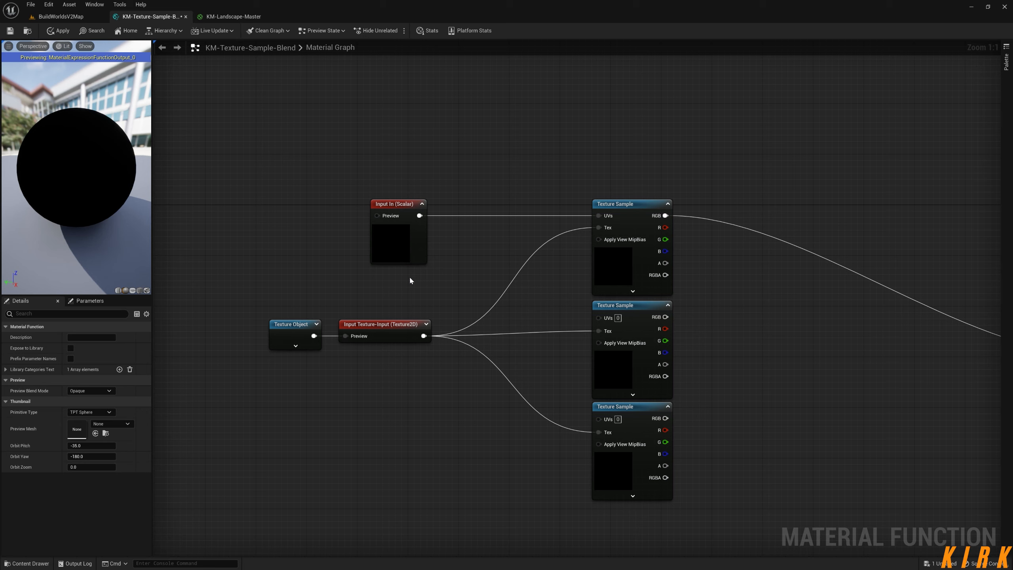
{"action": "left_click", "coordinate": [399, 203]}
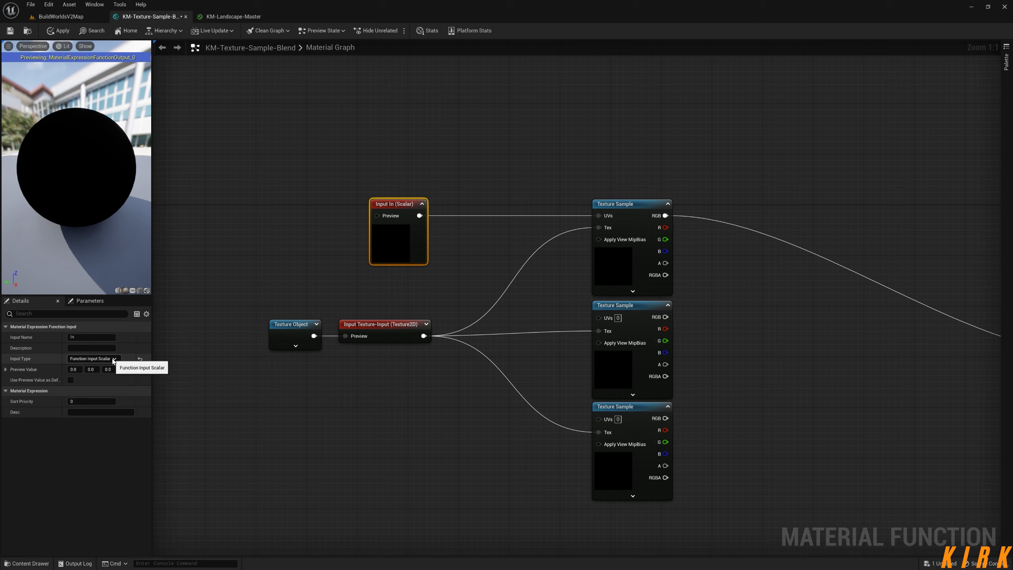
{"action": "left_click", "coordinate": [114, 359]}
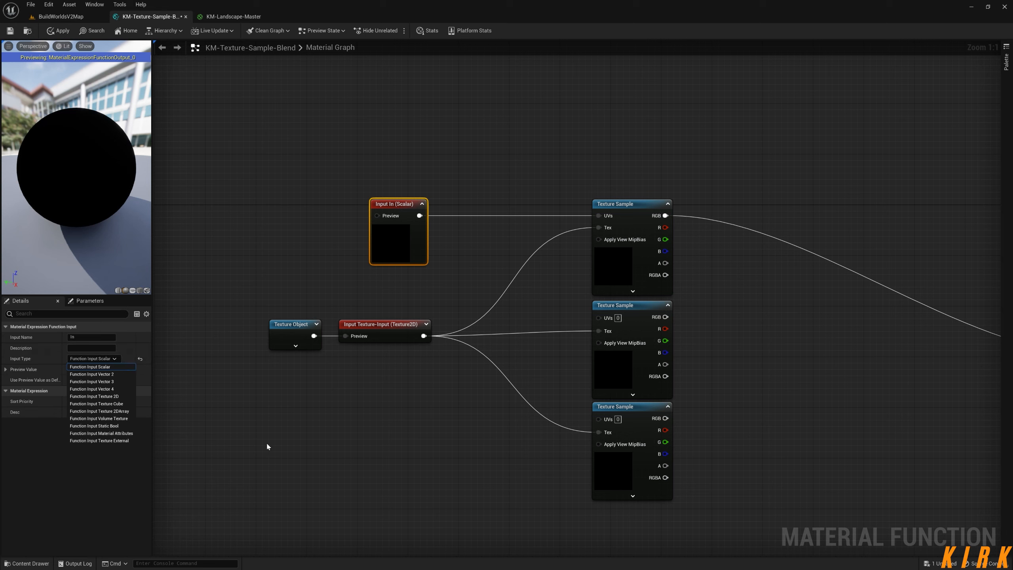
{"action": "left_click", "coordinate": [342, 400]}
Name the scalar function input Distance-UVS-Far.
{"action": "left_click", "coordinate": [393, 205]}
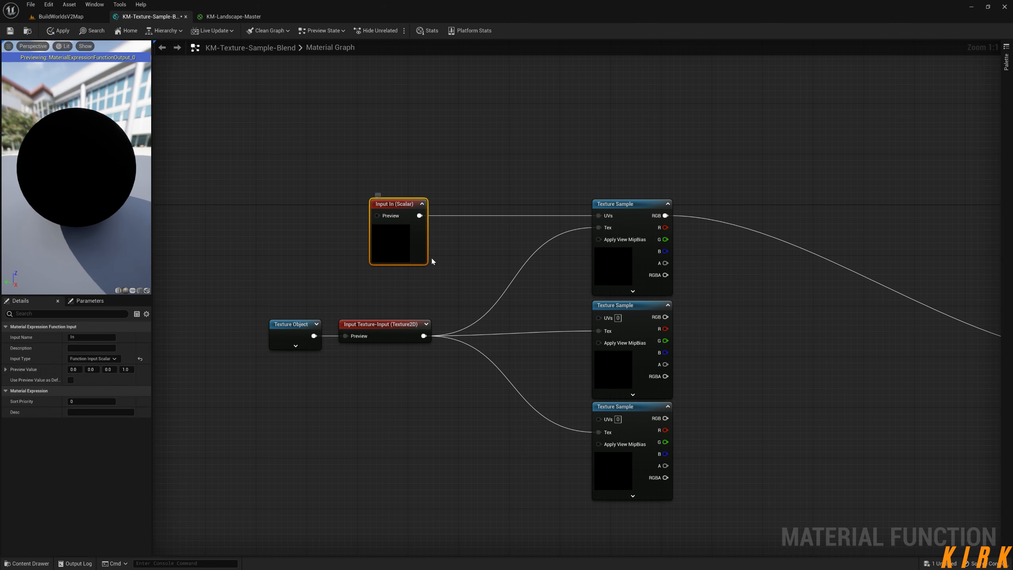
{"action": "left_click", "coordinate": [92, 337]}
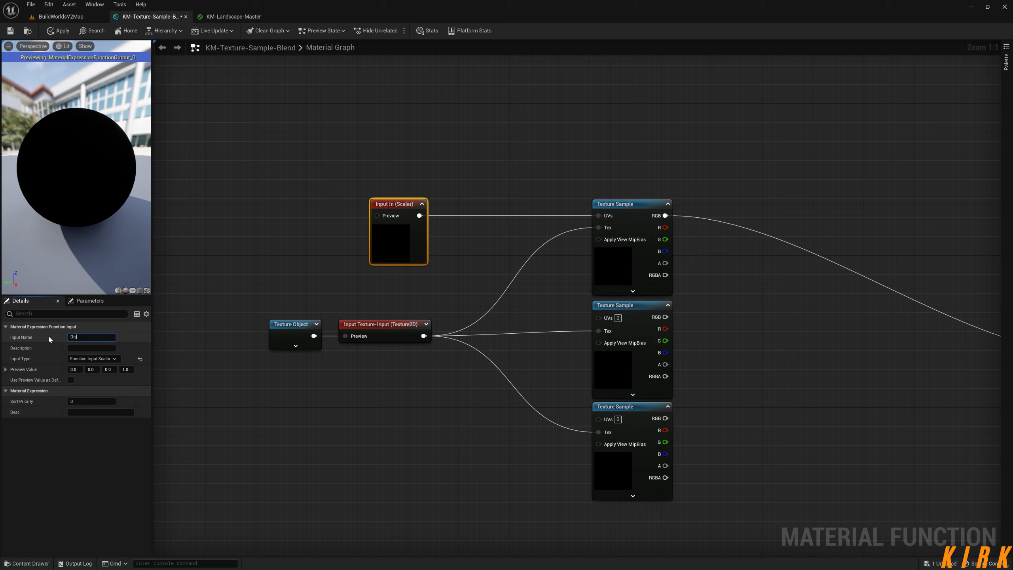
{"action": "type", "text": "Distance-UVS-Far"}
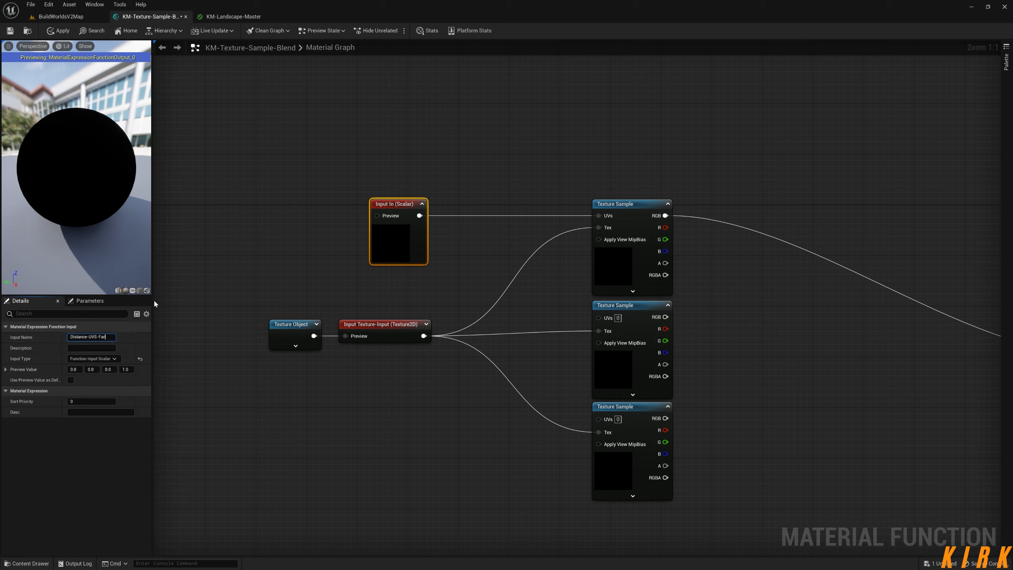
{"action": "left_click", "coordinate": [465, 259]}
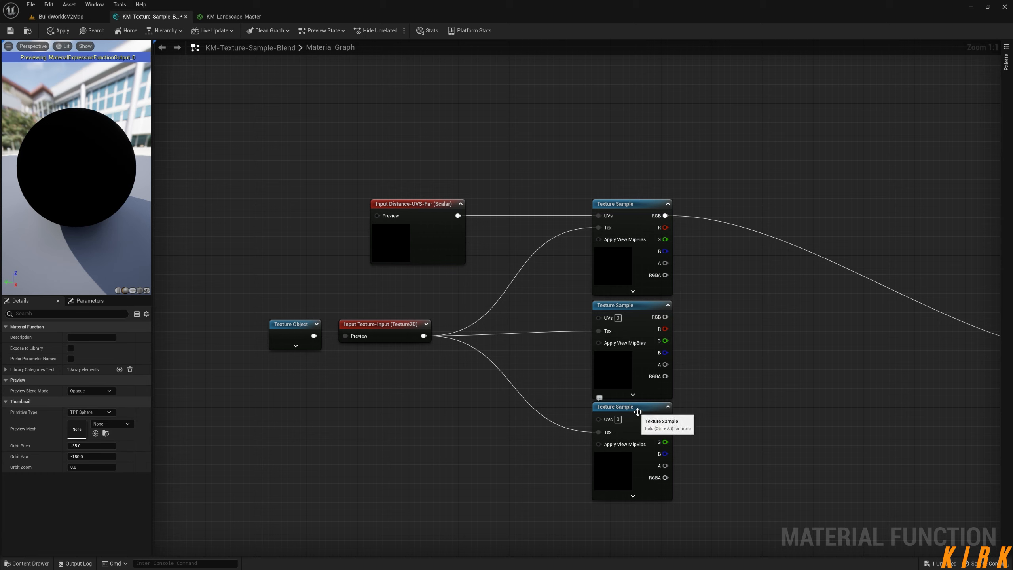
Move the bottom Texture Sample slightly down and select the Distance-UVS-Far input node.
{"action": "left_click_drag", "start_coordinate": [638, 415], "coordinate": [638, 422]}
{"action": "left_click", "coordinate": [494, 403]}
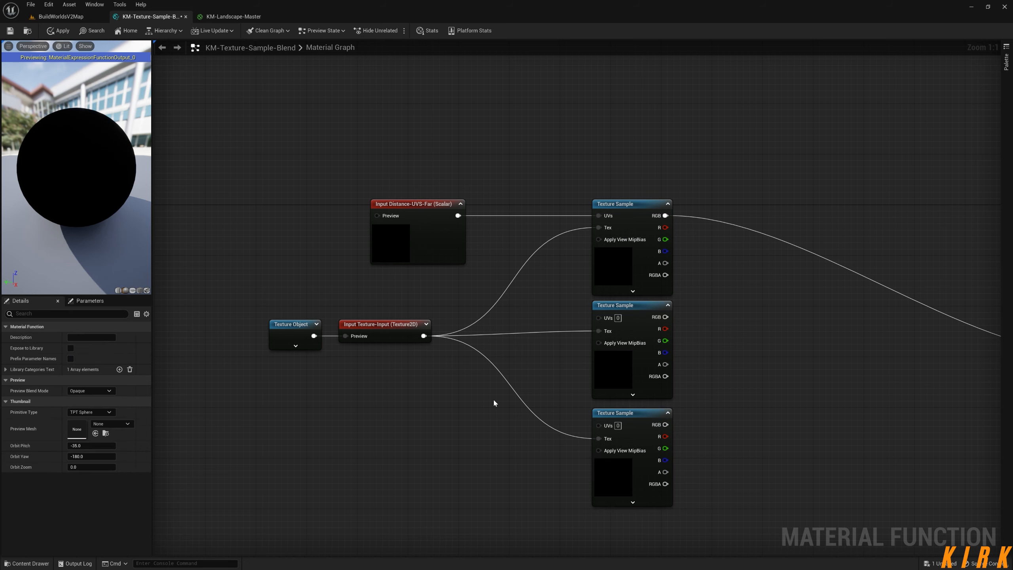
{"action": "left_click", "coordinate": [449, 239]}
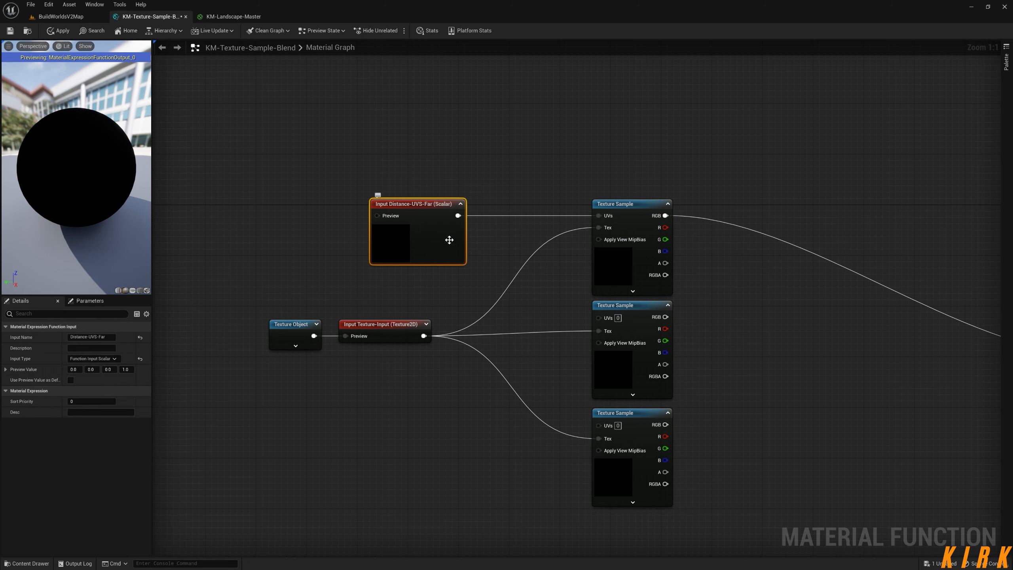
{"action": "right_click_drag", "start_coordinate": [438, 392], "coordinate": [425, 312]}
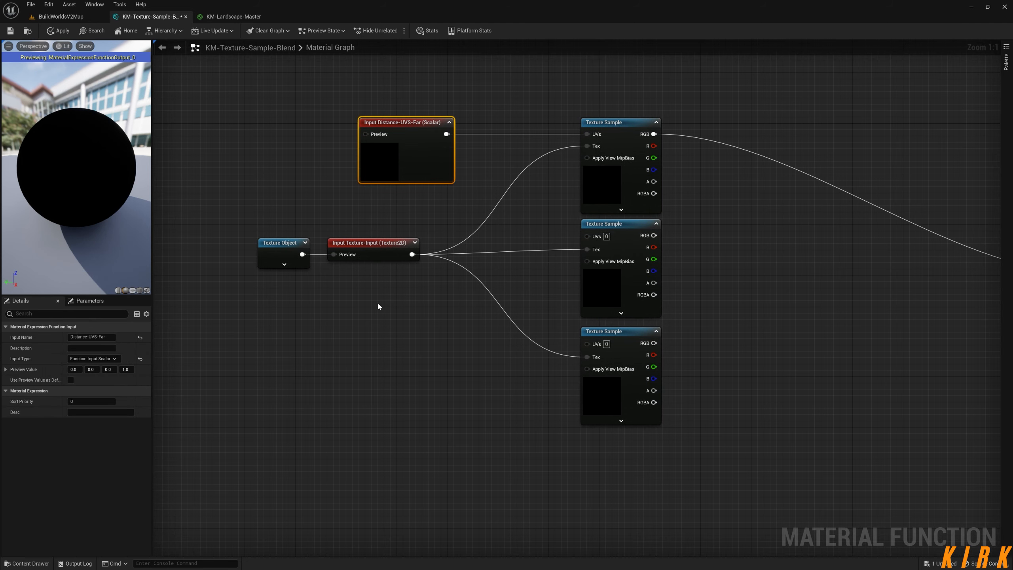
Duplicate the Distance-UVS-Far input node, place the copy below the Texture-Input node and name it Distance-UVS-Mid.
{"action": "left_click_drag", "start_coordinate": [491, 88], "coordinate": [339, 194]}
{"action": "key", "text": "ctrl+v"}
{"action": "left_click_drag", "start_coordinate": [458, 327], "coordinate": [416, 290]}
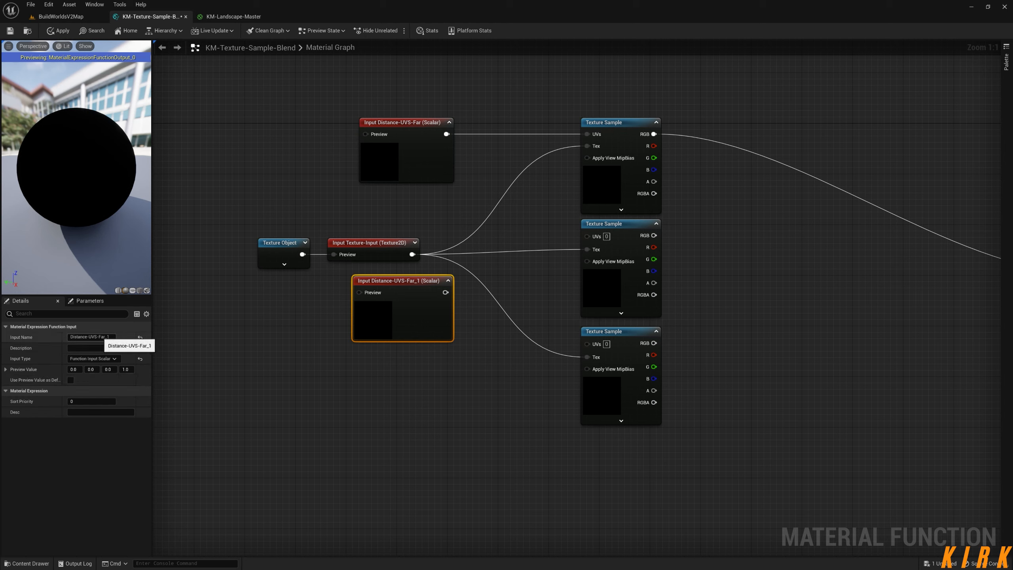
{"action": "double_click", "coordinate": [117, 339]}
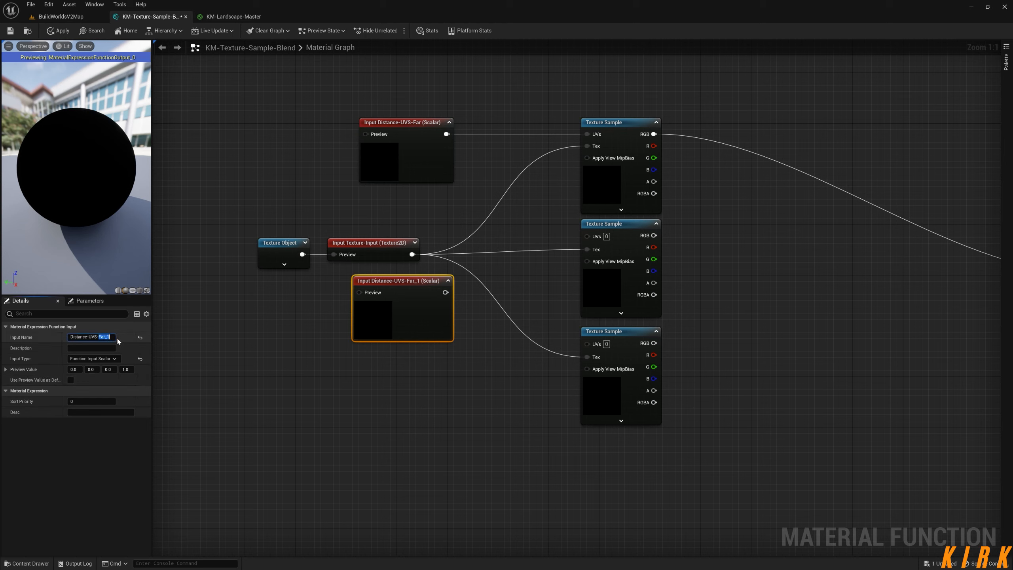
{"action": "type", "text": "Mid"}
{"action": "left_click", "coordinate": [200, 326]}
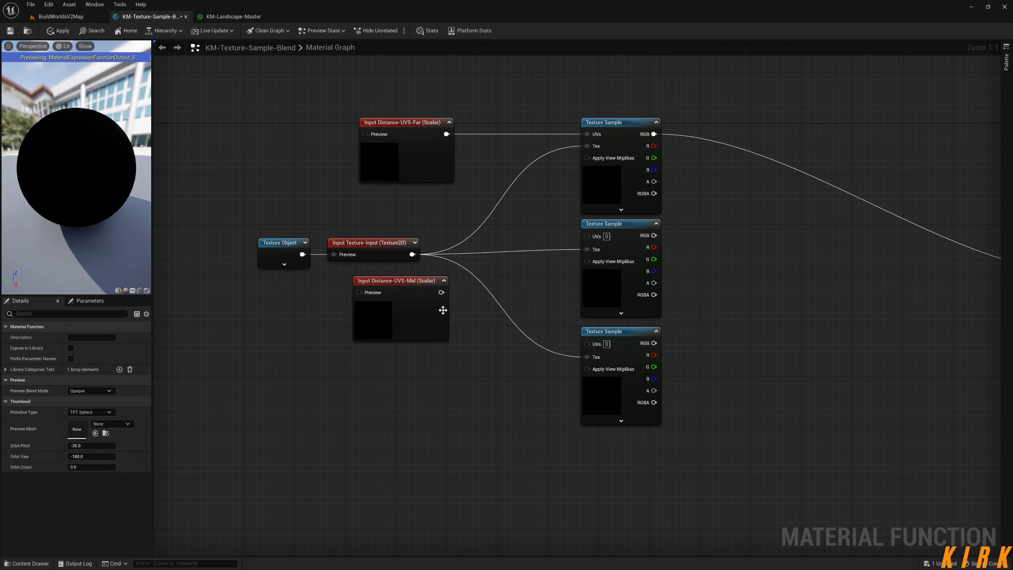
Duplicate the Distance-UVS-Mid input node below the original and name the copy Distance-UVS-Near.
{"action": "left_click", "coordinate": [435, 284]}
{"action": "key", "text": "ctrl+c"}
{"action": "key", "text": "ctrl+v"}
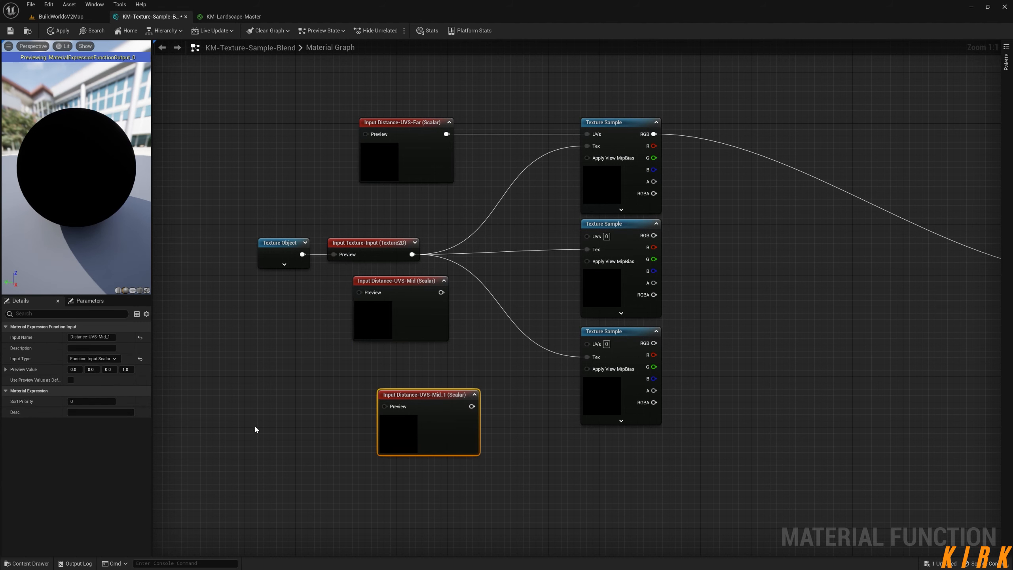
{"action": "double_click", "coordinate": [119, 338]}
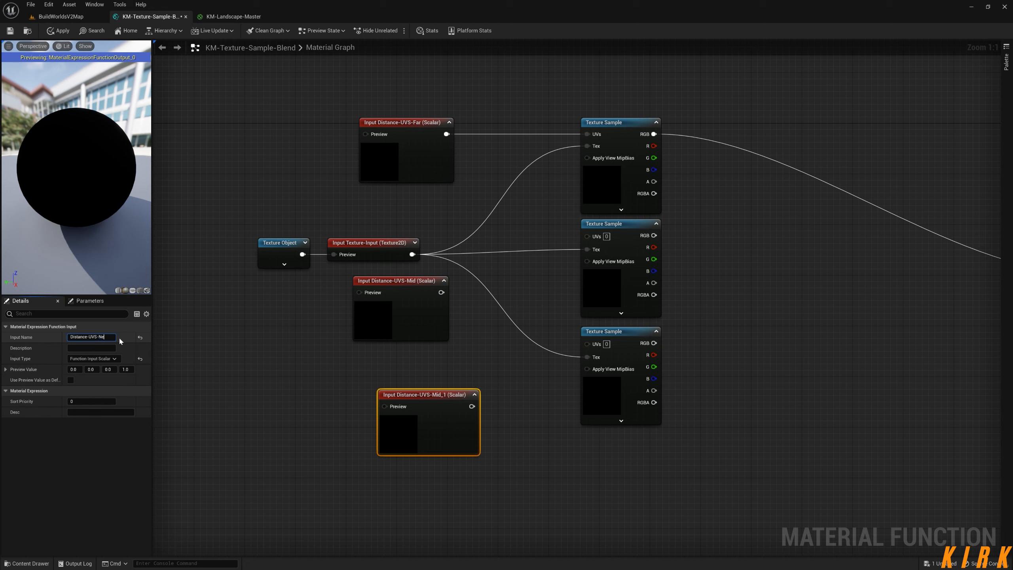
{"action": "left_click", "coordinate": [484, 384]}
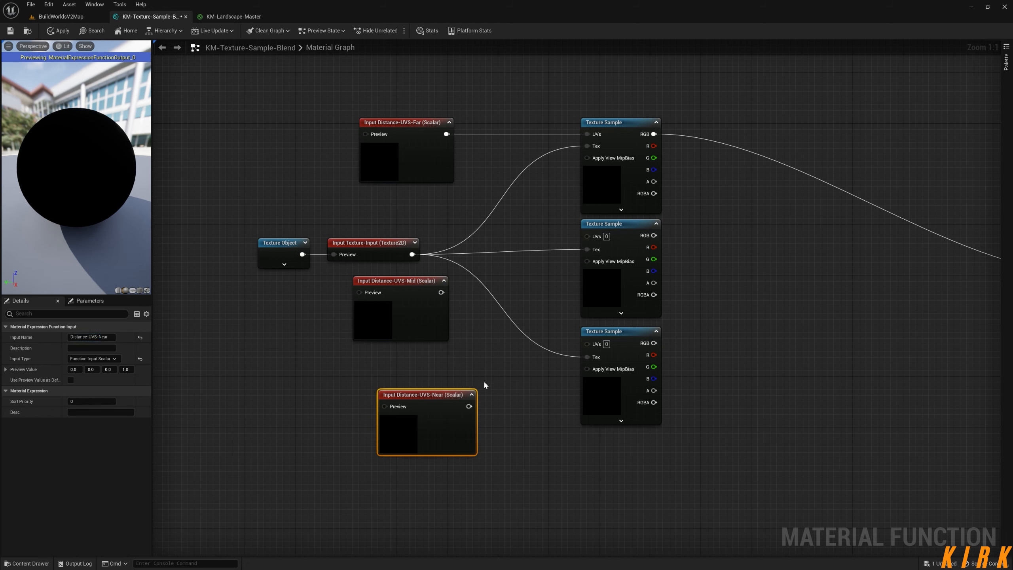
Connect Distance-UVS-Mid to the middle Texture Sample's UVs and Distance-UVS-Near to the bottom Texture Sample's UVs, collapsing the Mid node's preview.
{"action": "left_click", "coordinate": [444, 280]}
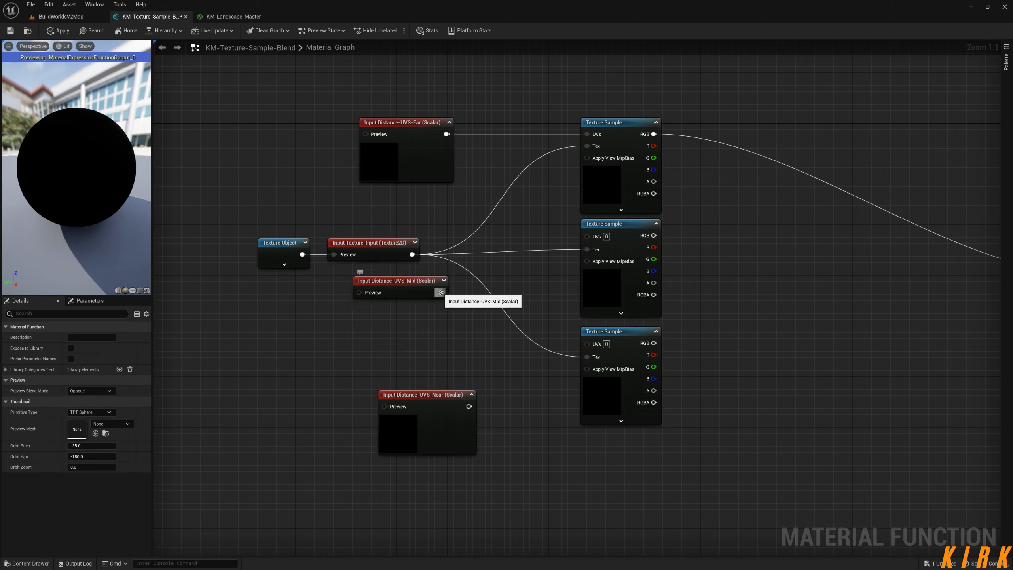
{"action": "left_click_drag", "start_coordinate": [441, 292], "coordinate": [587, 235]}
{"action": "left_click_drag", "start_coordinate": [469, 406], "coordinate": [587, 343]}
Collapse the Near and Far input previews and arrange the input nodes, with Mid above Texture-Input and Near level with the bottom sample.
{"action": "left_click", "coordinate": [471, 394]}
{"action": "left_click_drag", "start_coordinate": [451, 397], "coordinate": [424, 334]}
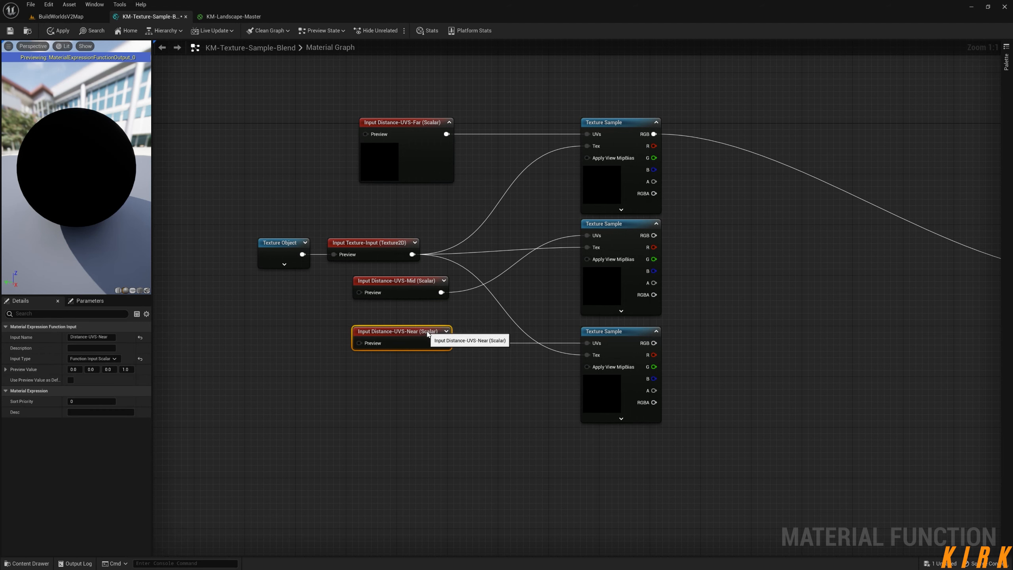
{"action": "left_click_drag", "start_coordinate": [423, 290], "coordinate": [424, 182]}
{"action": "left_click", "coordinate": [449, 122]}
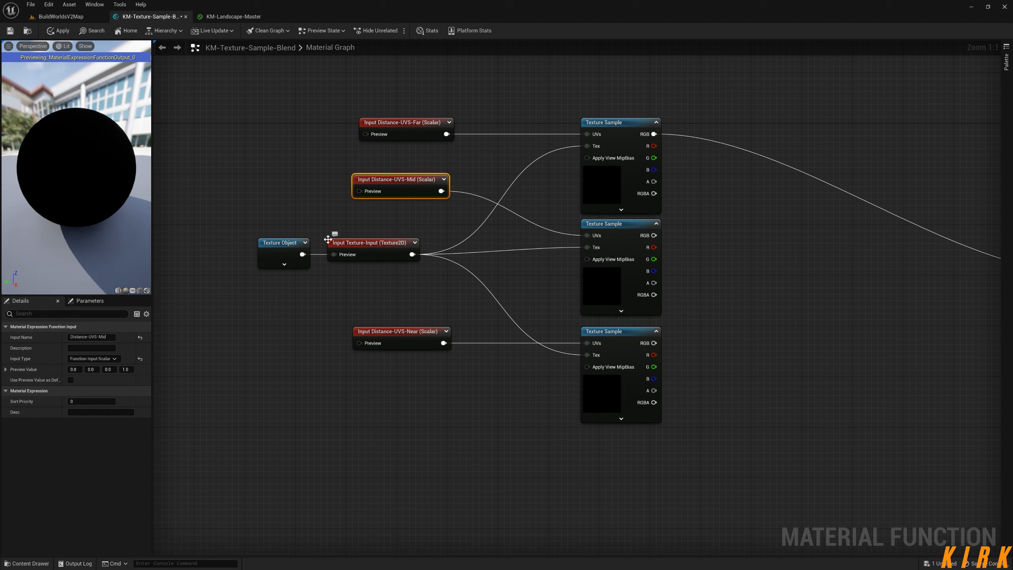
{"action": "left_click_drag", "start_coordinate": [288, 242], "coordinate": [300, 243]}
{"action": "left_click", "coordinate": [434, 281]}
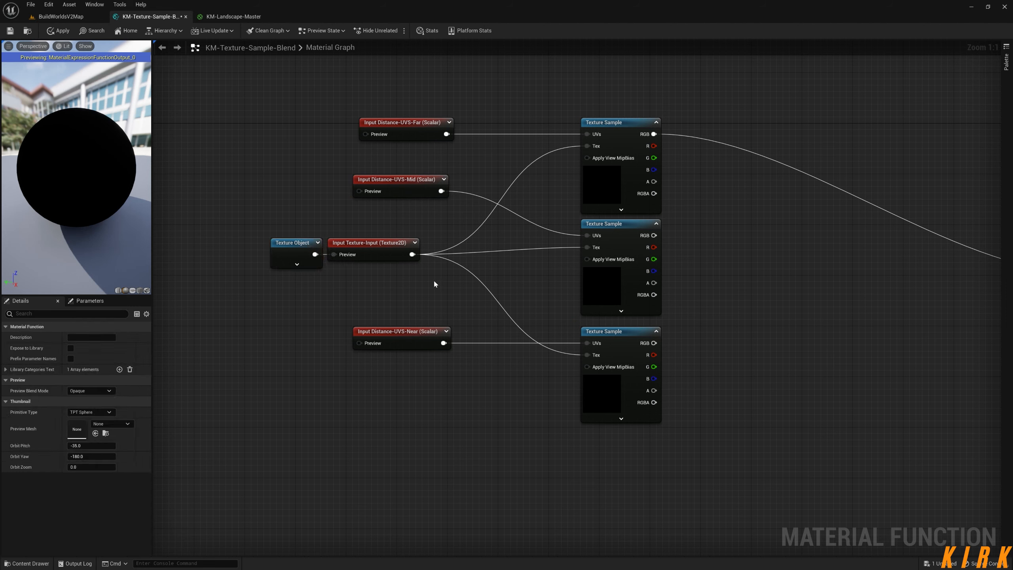
Add a reroute node on the Texture-Input wire, feed the Tex inputs of all three Texture Samples from it and place it near them.
{"action": "double_click", "coordinate": [517, 250]}
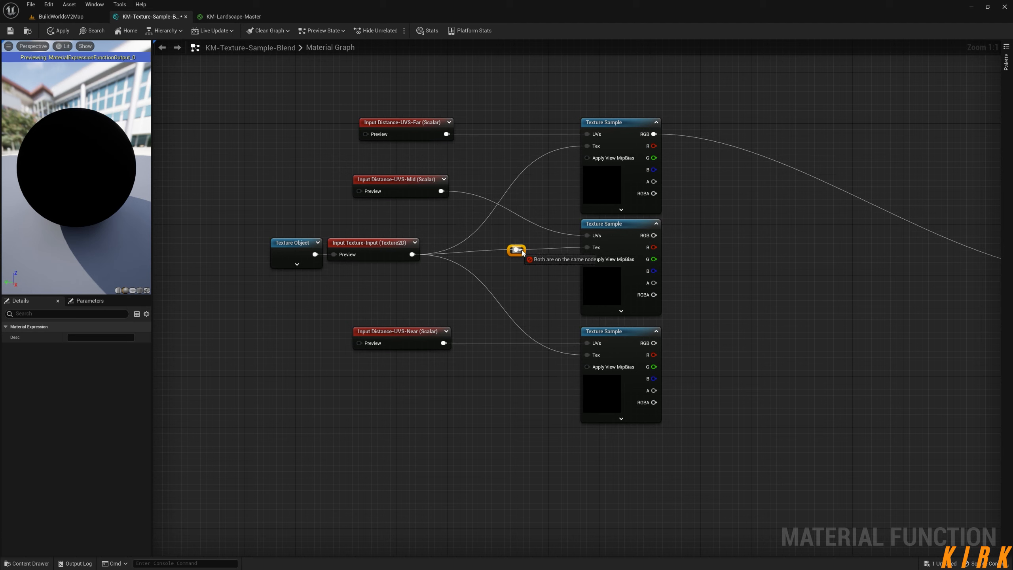
{"action": "left_click_drag", "start_coordinate": [516, 249], "coordinate": [591, 147]}
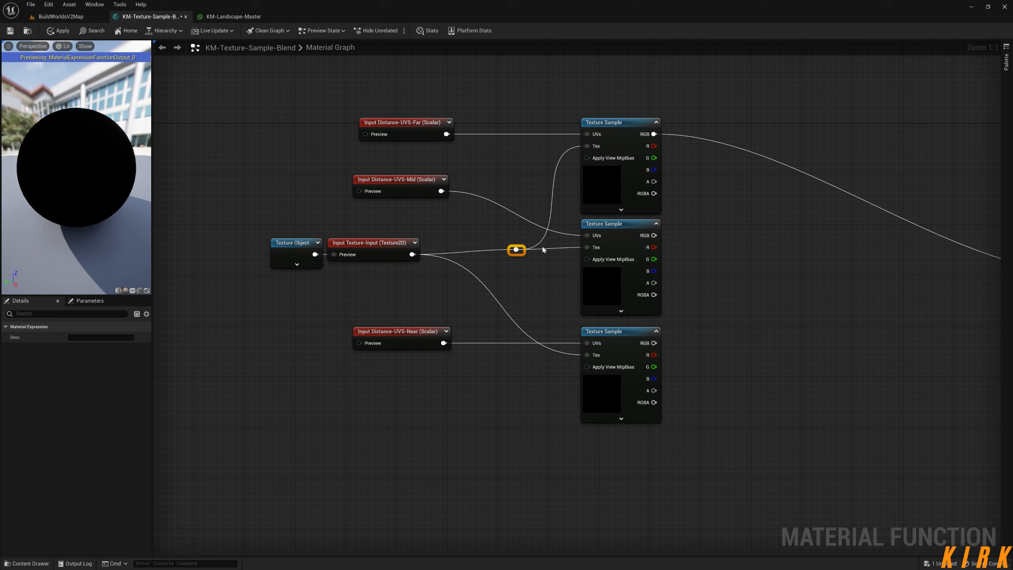
{"action": "left_click_drag", "start_coordinate": [515, 249], "coordinate": [588, 354]}
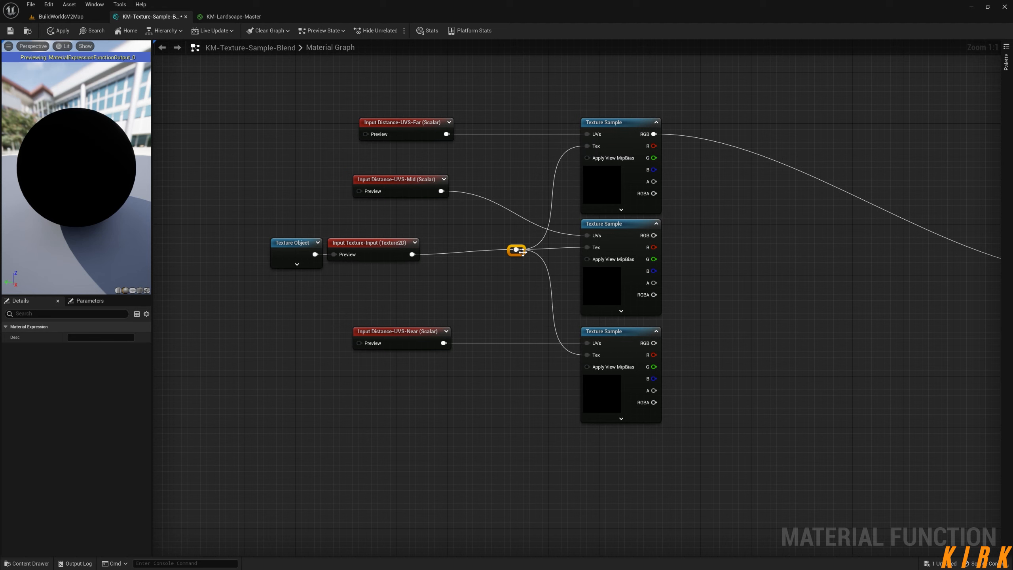
{"action": "left_click_drag", "start_coordinate": [522, 252], "coordinate": [549, 252]}
{"action": "left_click", "coordinate": [531, 274]}
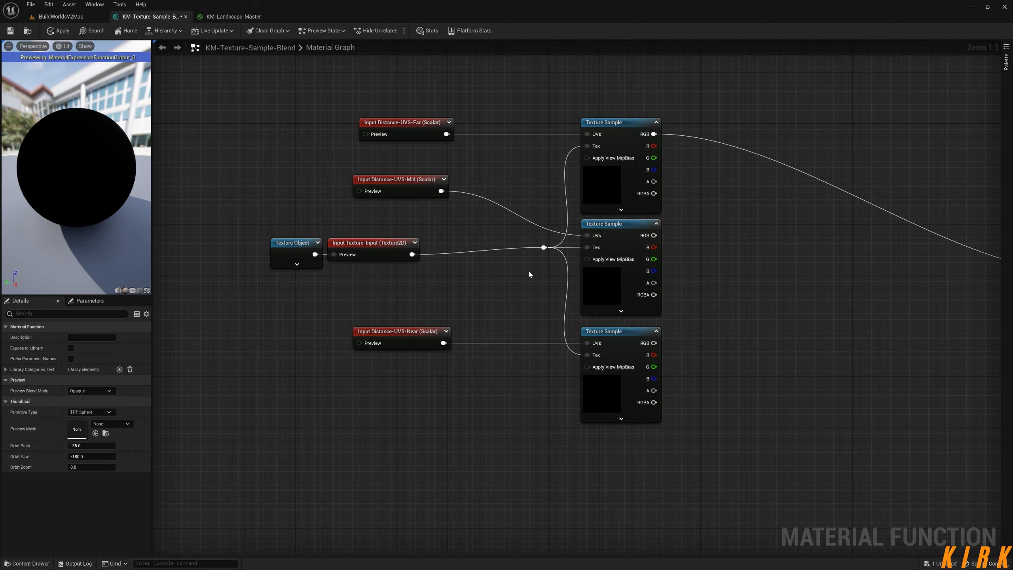
Move the texture input nodes out of the way and left-align the three Distance-UVS inputs in a column, each level with its Texture Sample.
{"action": "left_click_drag", "start_coordinate": [361, 229], "coordinate": [290, 254]}
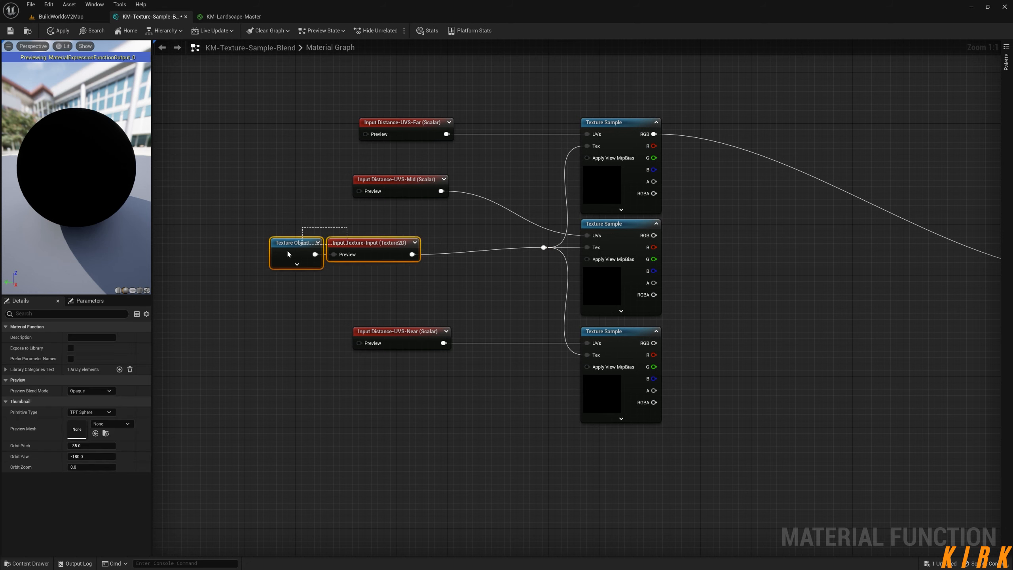
{"action": "left_click_drag", "start_coordinate": [366, 242], "coordinate": [293, 236]}
{"action": "left_click", "coordinate": [406, 203]}
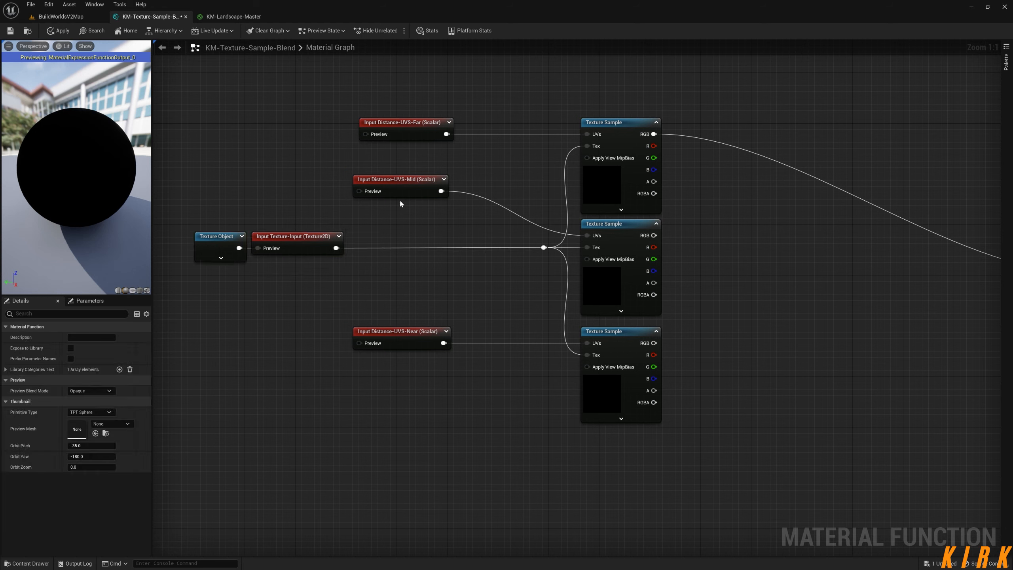
{"action": "left_click_drag", "start_coordinate": [400, 192], "coordinate": [417, 236]}
{"action": "left_click_drag", "start_coordinate": [480, 85], "coordinate": [468, 326]}
{"action": "key", "text": "shift+a"}
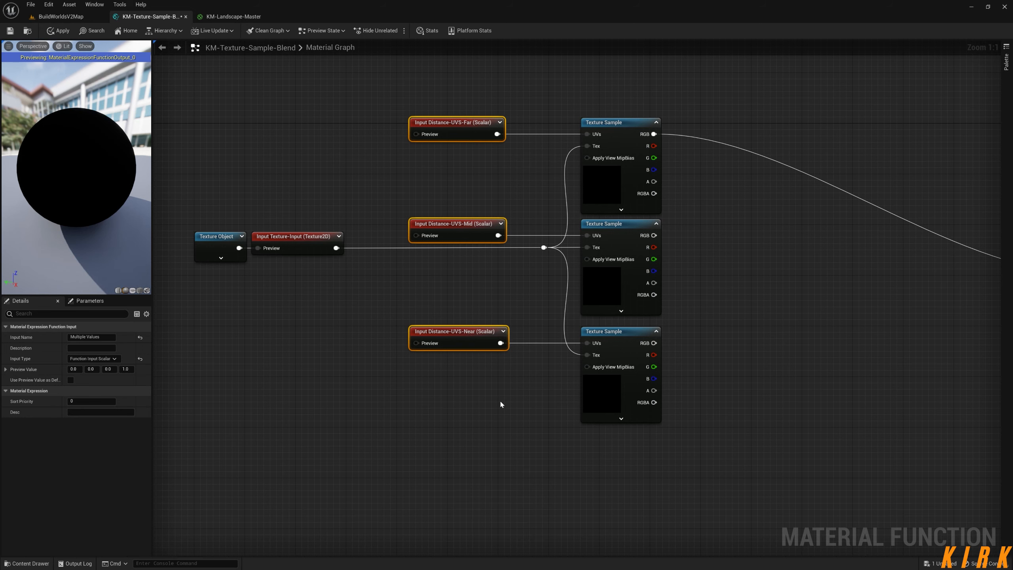
Move the Texture Object and Texture-Input nodes together to the gap between the Distance-UVS-Mid and Distance-UVS-Near inputs.
{"action": "left_click", "coordinate": [501, 402]}
{"action": "right_click_drag", "start_coordinate": [531, 403], "coordinate": [529, 381]}
{"action": "left_click_drag", "start_coordinate": [284, 189], "coordinate": [183, 246]}
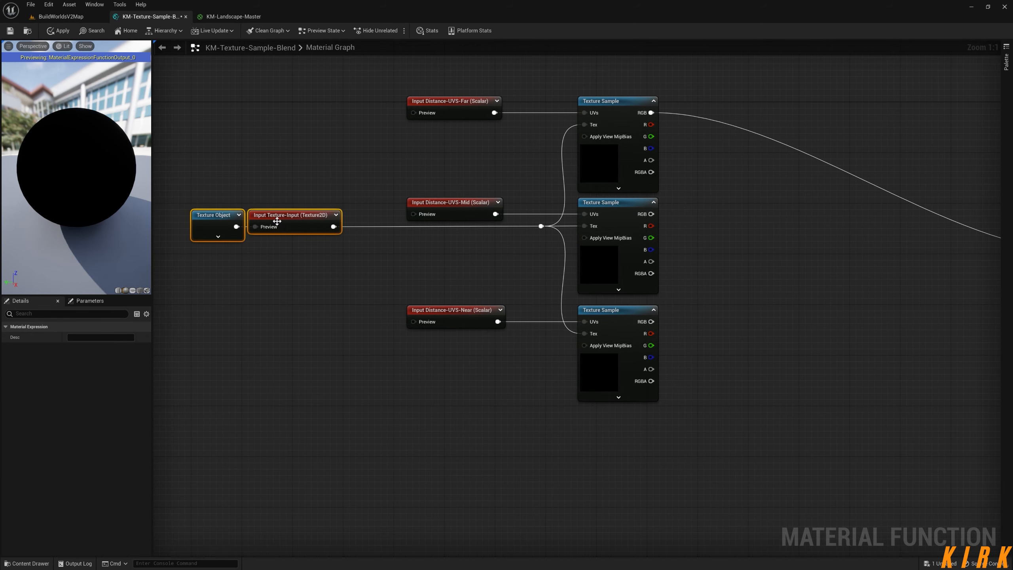
{"action": "left_click_drag", "start_coordinate": [277, 221], "coordinate": [371, 266]}
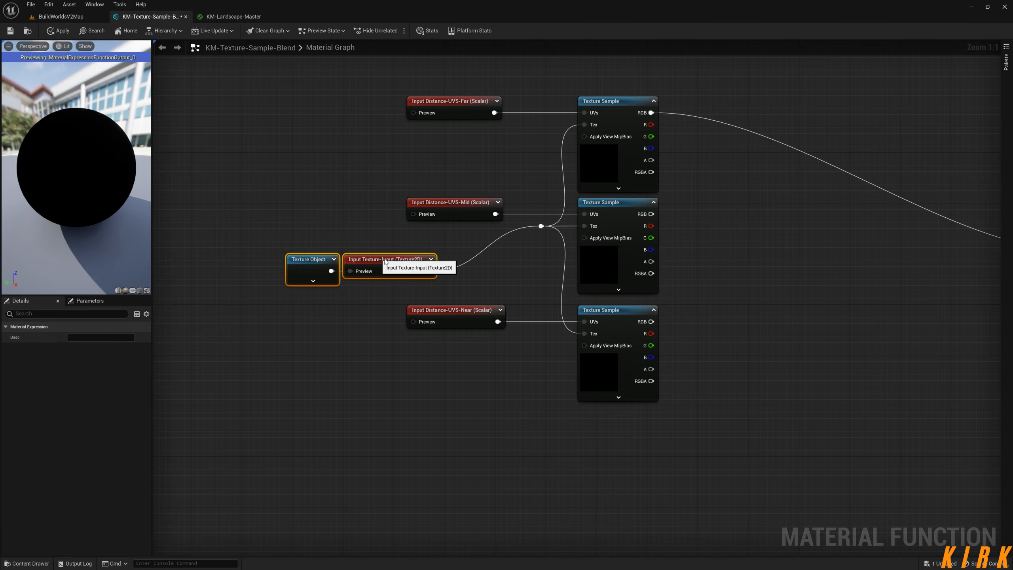
{"action": "left_click", "coordinate": [539, 288]}
Move the Distance-Texture-Blending output node slightly up and add a LinearInterpolate node from the middle Texture Sample's RGB.
{"action": "right_click_drag", "start_coordinate": [832, 322], "coordinate": [667, 330]}
{"action": "left_click_drag", "start_coordinate": [987, 250], "coordinate": [993, 218]}
{"action": "right_click_drag", "start_coordinate": [658, 293], "coordinate": [601, 334]}
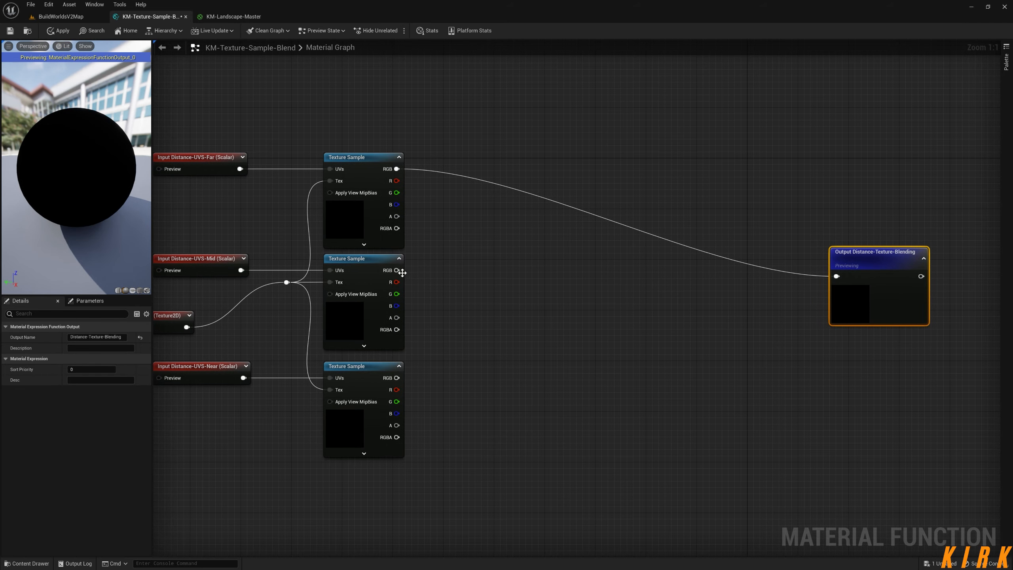
{"action": "left_click_drag", "start_coordinate": [397, 270], "coordinate": [597, 300]}
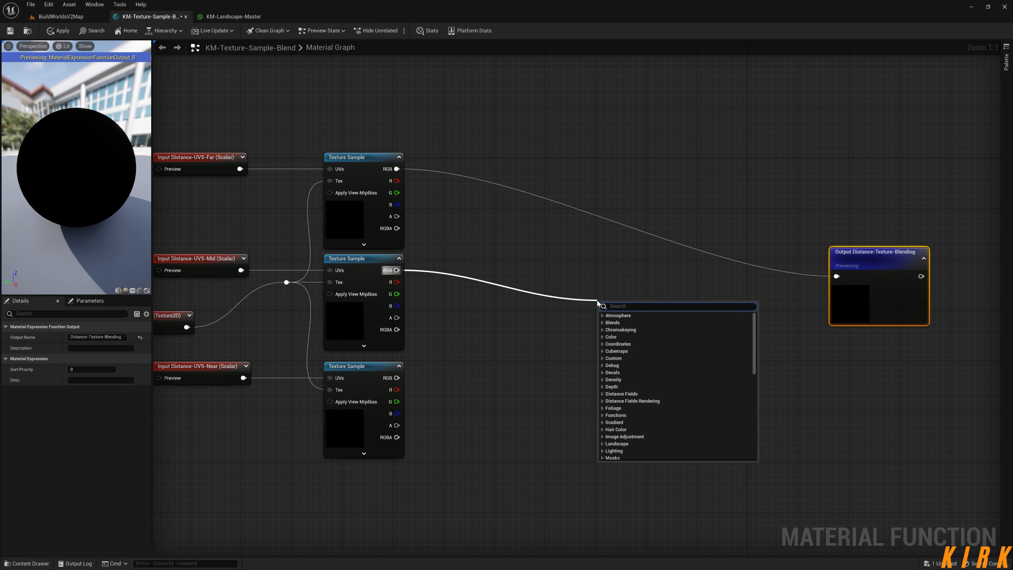
{"action": "type", "text": "lerp"}
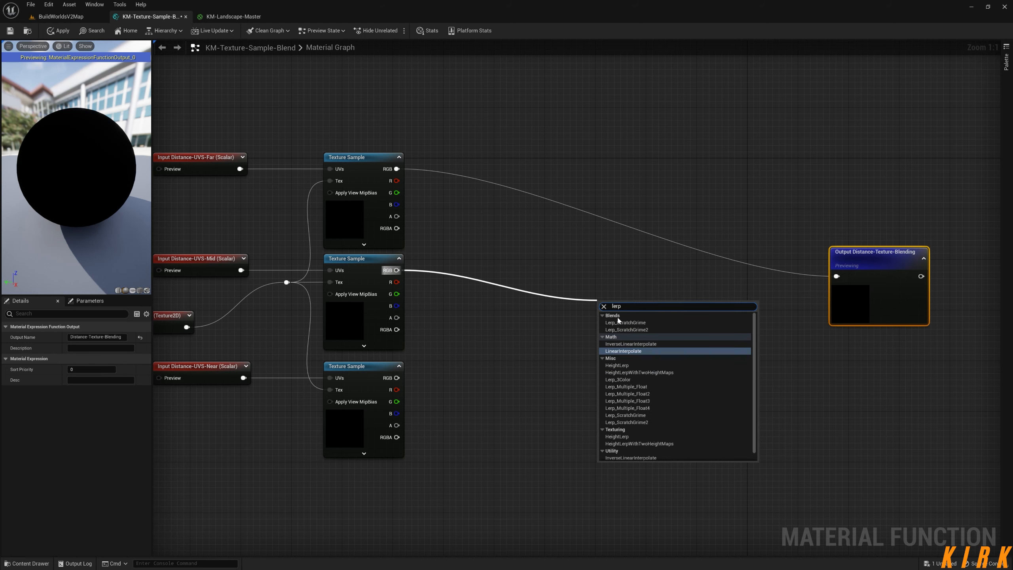
{"action": "left_click", "coordinate": [619, 352]}
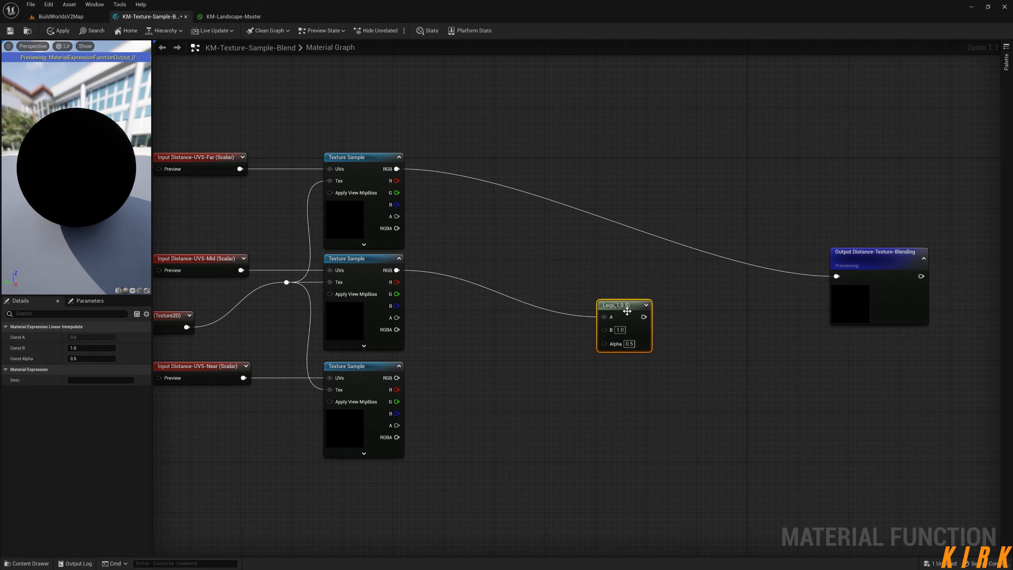
Disconnect the Lerp node from the middle Texture Sample and place it above the wire leading to the output node.
{"action": "left_click_drag", "start_coordinate": [627, 311], "coordinate": [639, 278]}
{"action": "left_click", "coordinate": [627, 271], "text": "alt"}
{"action": "left_click_drag", "start_coordinate": [396, 270], "coordinate": [615, 297]}
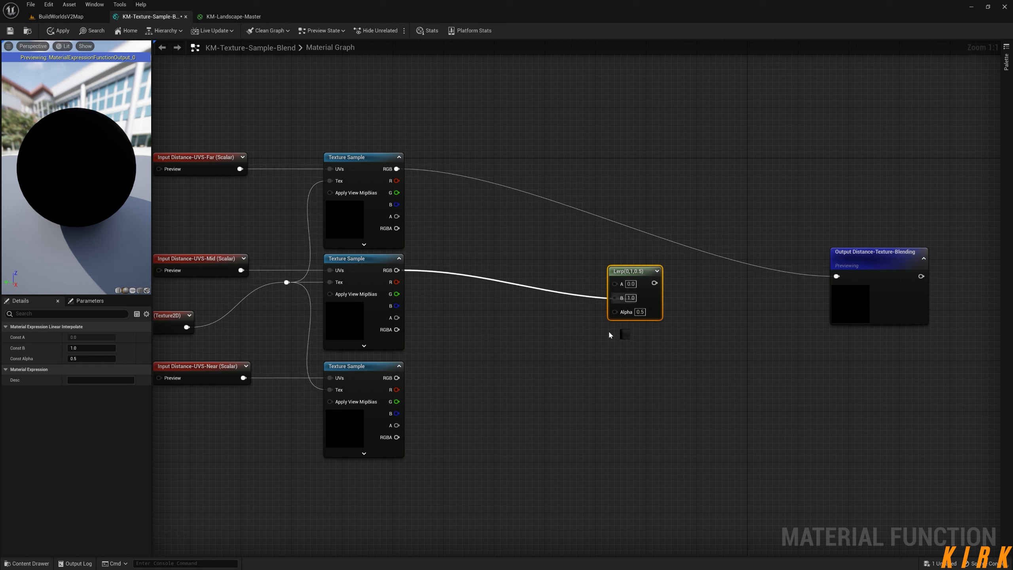
{"action": "left_click_drag", "start_coordinate": [609, 332], "coordinate": [736, 341]}
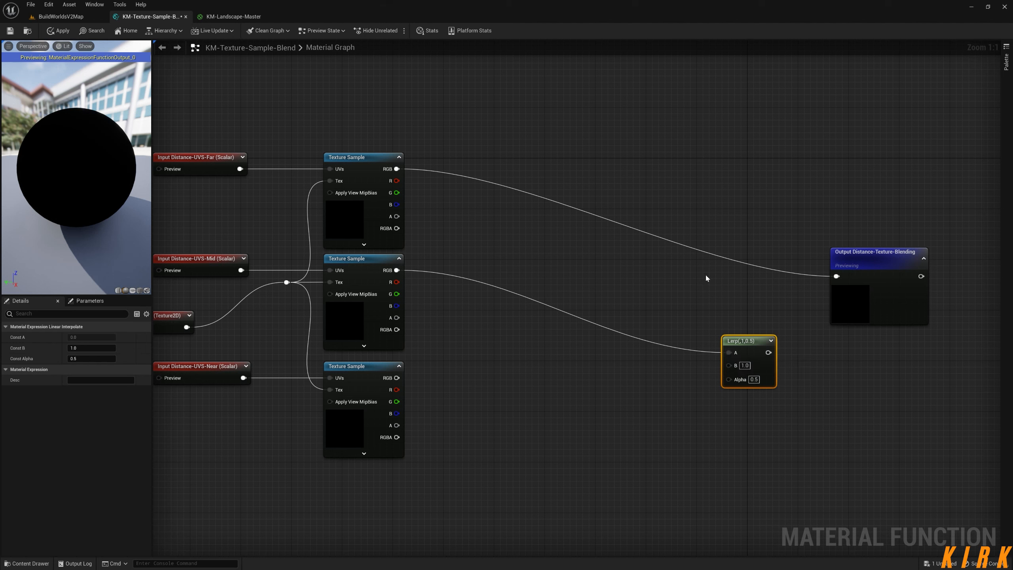
{"action": "left_click", "coordinate": [729, 352], "text": "alt"}
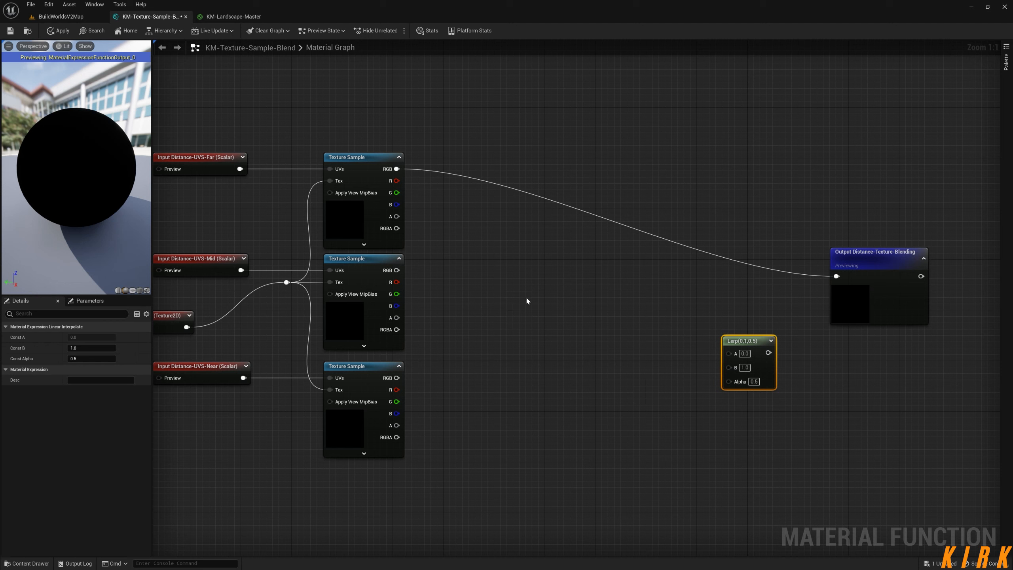
{"action": "left_click_drag", "start_coordinate": [741, 343], "coordinate": [678, 186]}
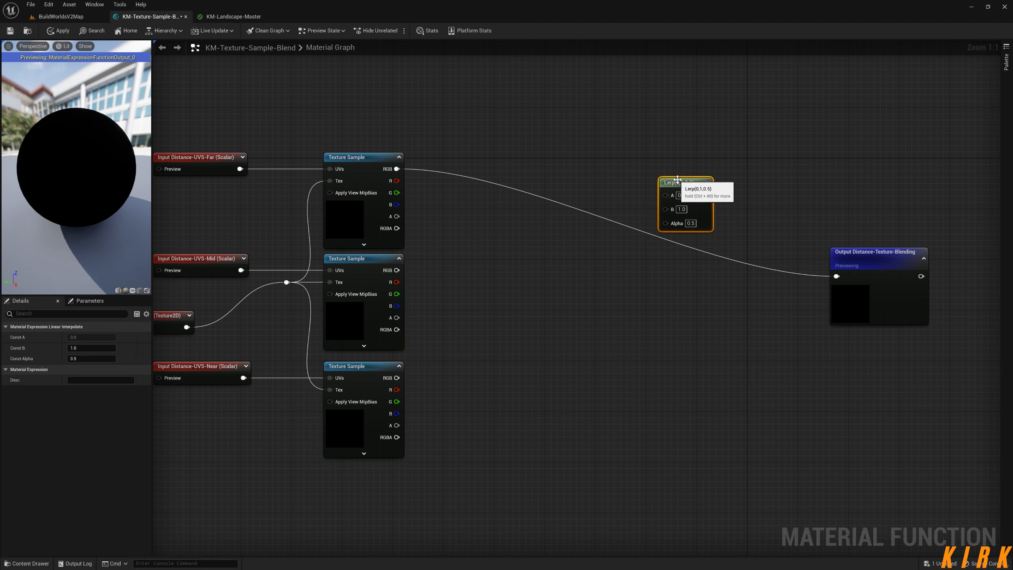
{"action": "left_click", "coordinate": [628, 344]}
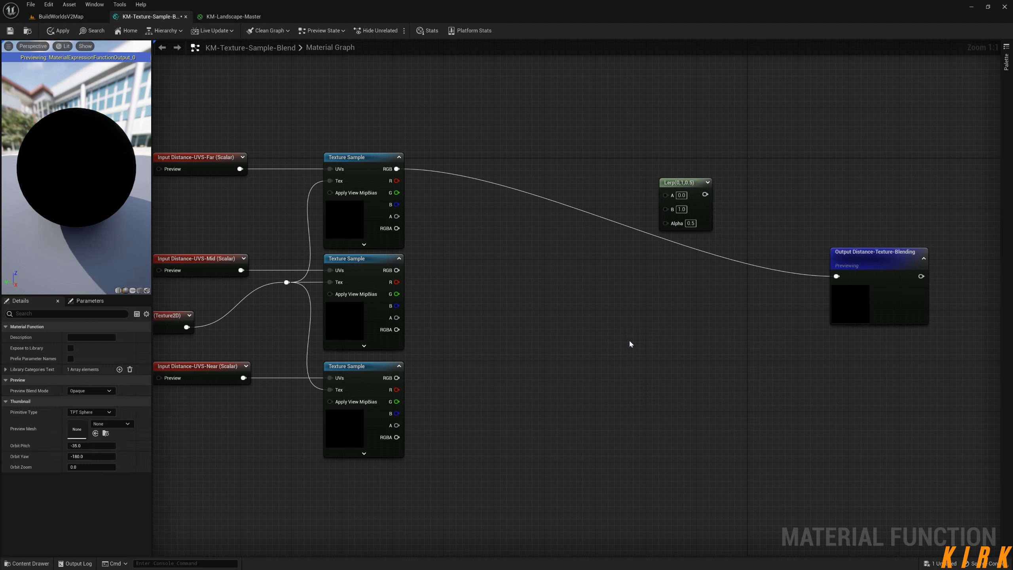
Add a second Lerp node and place it below and to the left of the first one.
{"action": "left_click", "coordinate": [625, 374]}
{"action": "left_click_drag", "start_coordinate": [650, 384], "coordinate": [599, 321]}
{"action": "left_click", "coordinate": [692, 333]}
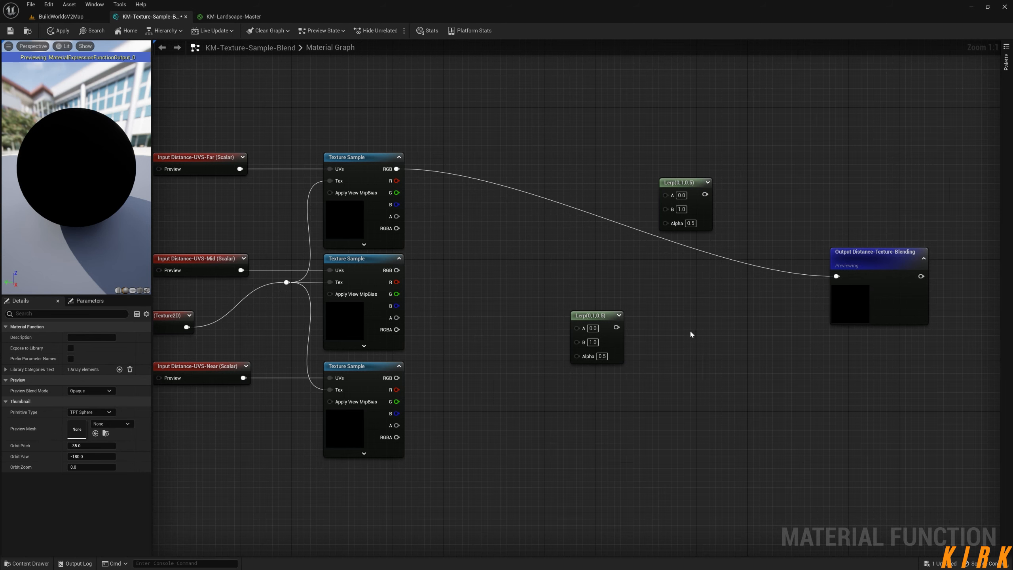
{"action": "left_click_drag", "start_coordinate": [598, 316], "coordinate": [592, 347]}
Connect the middle Texture Sample's RGB to B and the bottom one's RGB to A of the lower Lerp, and move that Lerp closer to the output.
{"action": "right_click_drag", "start_coordinate": [475, 378], "coordinate": [566, 331]}
{"action": "left_click_drag", "start_coordinate": [543, 259], "coordinate": [434, 337]}
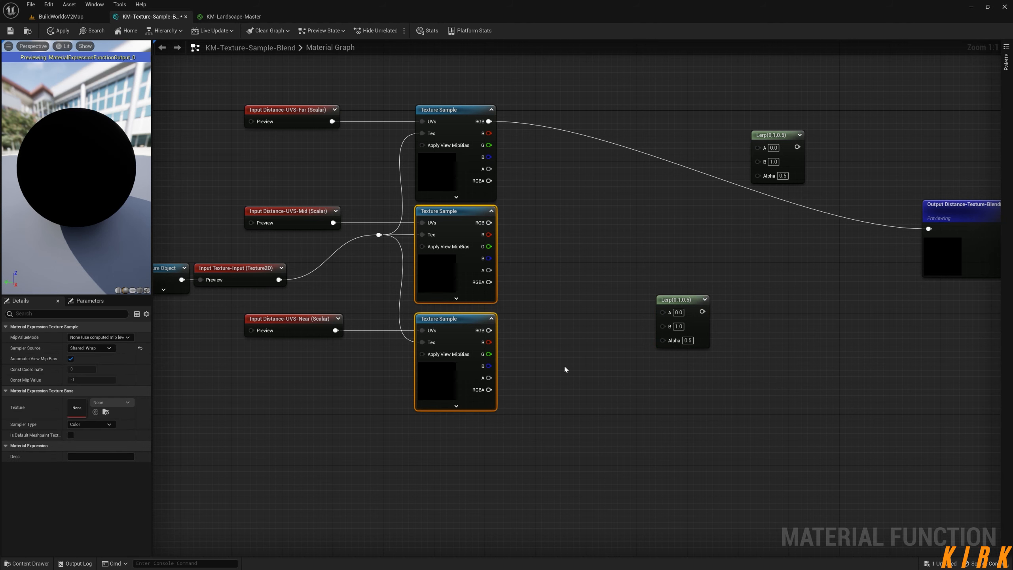
{"action": "left_click", "coordinate": [578, 375]}
{"action": "right_click_drag", "start_coordinate": [589, 384], "coordinate": [586, 327]}
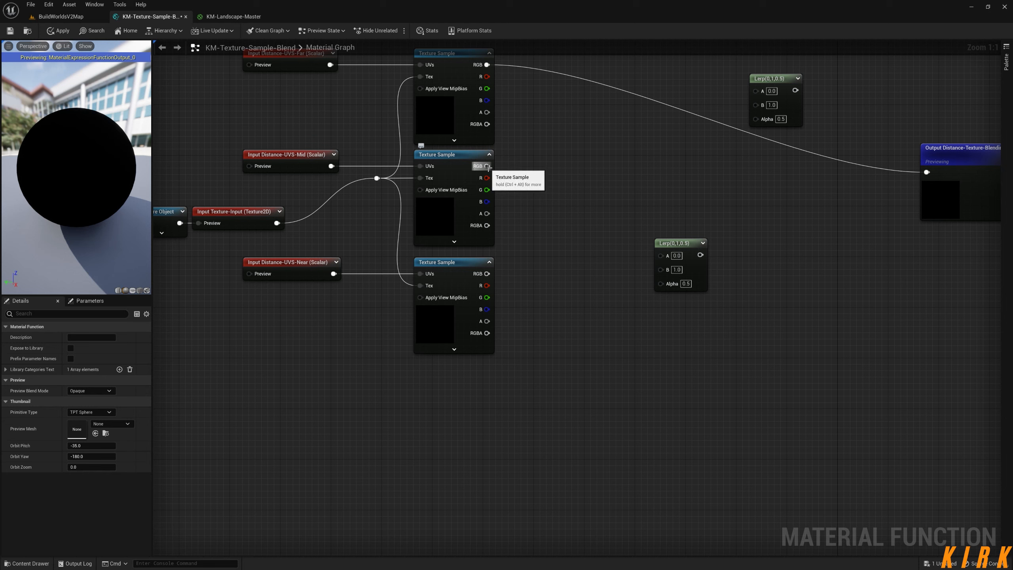
{"action": "left_click_drag", "start_coordinate": [488, 167], "coordinate": [660, 276]}
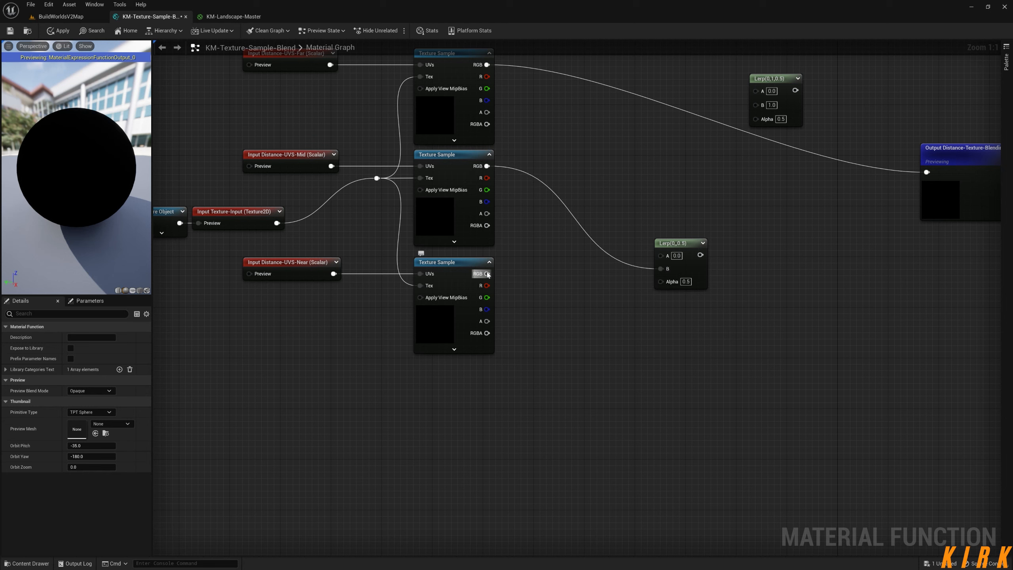
{"action": "left_click_drag", "start_coordinate": [487, 274], "coordinate": [747, 219]}
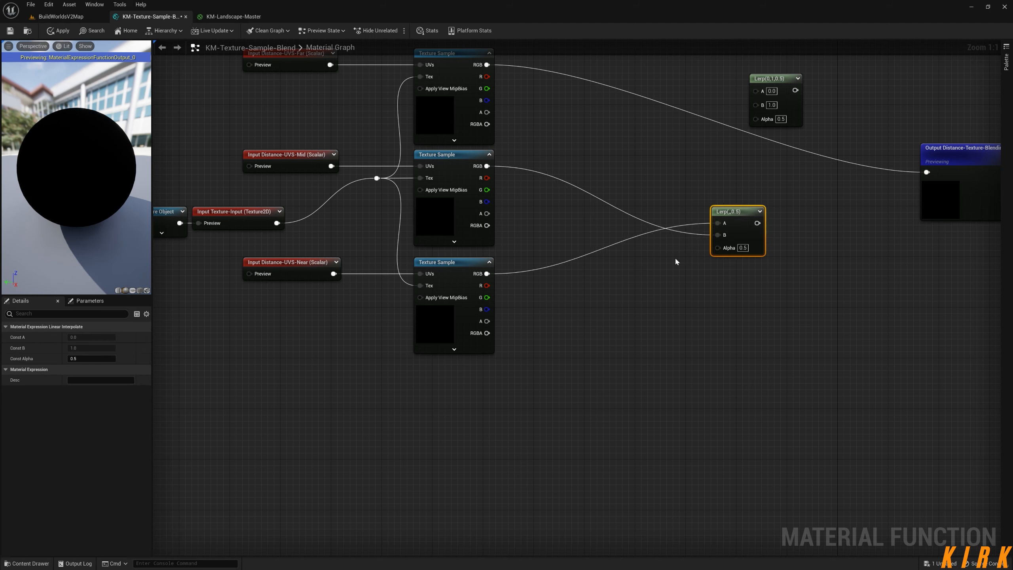
Add a reroute node on each of the lower Lerp's A and B wires and place both just beside the Texture Samples.
{"action": "double_click", "coordinate": [691, 234]}
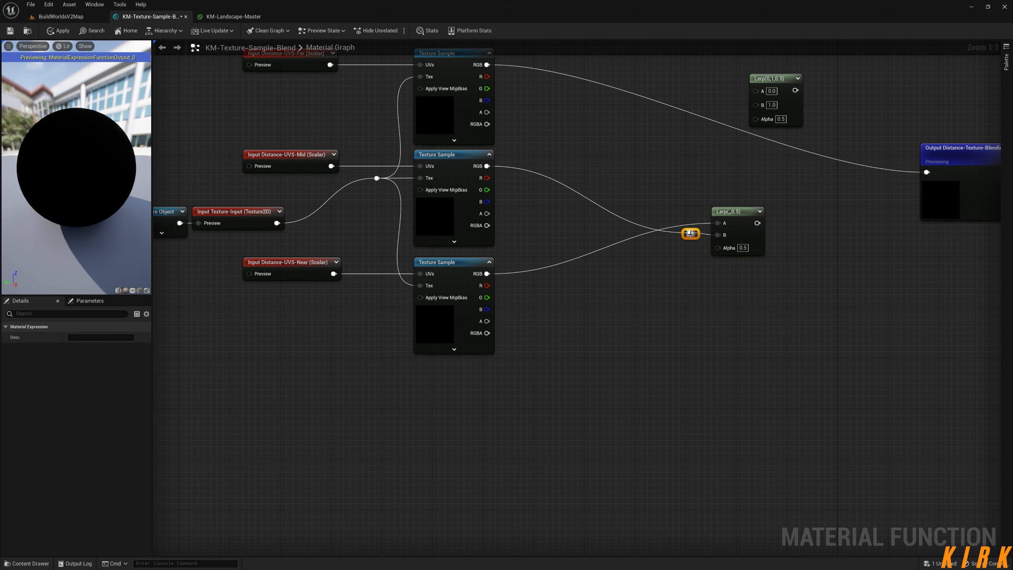
{"action": "left_click_drag", "start_coordinate": [696, 235], "coordinate": [547, 230]}
{"action": "left_click", "coordinate": [568, 284]}
{"action": "double_click", "coordinate": [559, 262]}
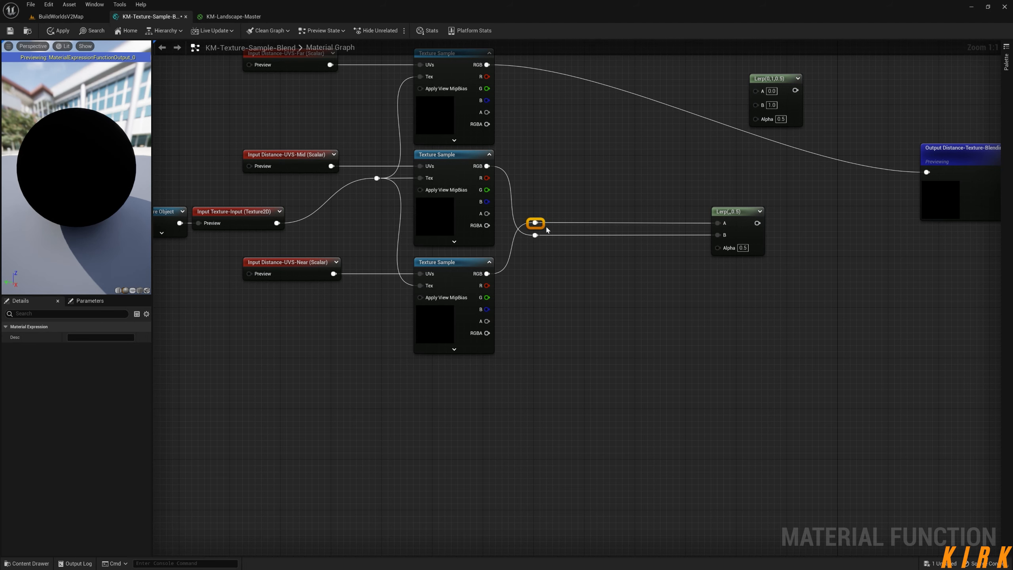
Move the lower Lerp slightly further from the Texture Samples and add a FunctionInput node wired to its Alpha.
{"action": "left_click", "coordinate": [569, 292]}
{"action": "left_click_drag", "start_coordinate": [736, 211], "coordinate": [765, 211]}
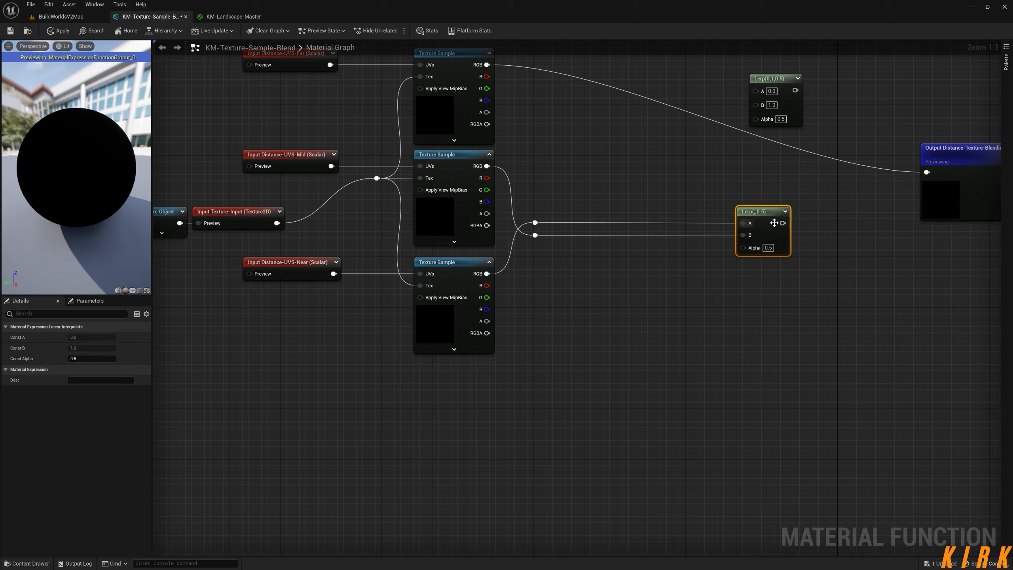
{"action": "left_click_drag", "start_coordinate": [743, 248], "coordinate": [447, 389]}
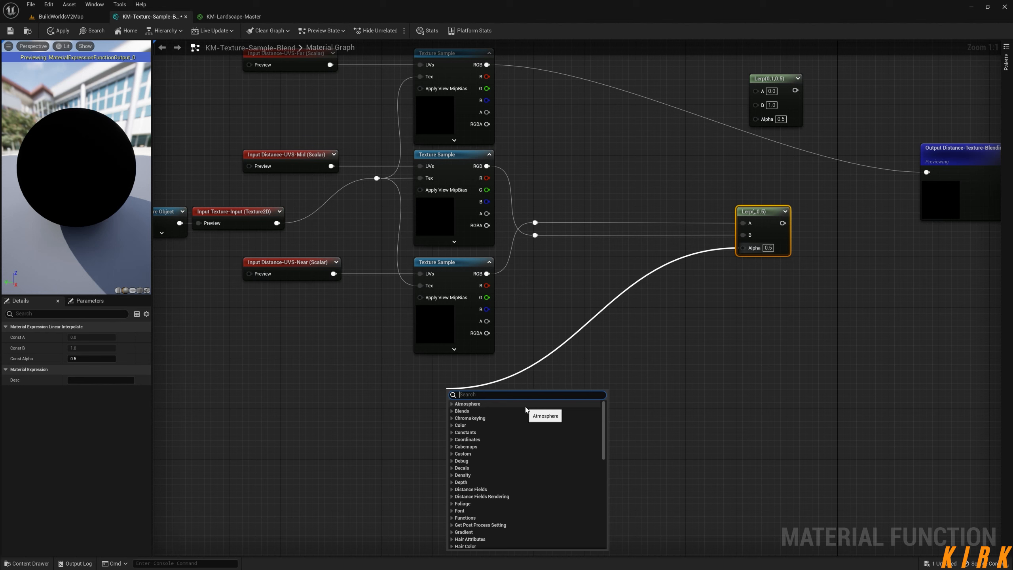
{"action": "type", "text": "l"}
{"action": "type", "text": "ut"}
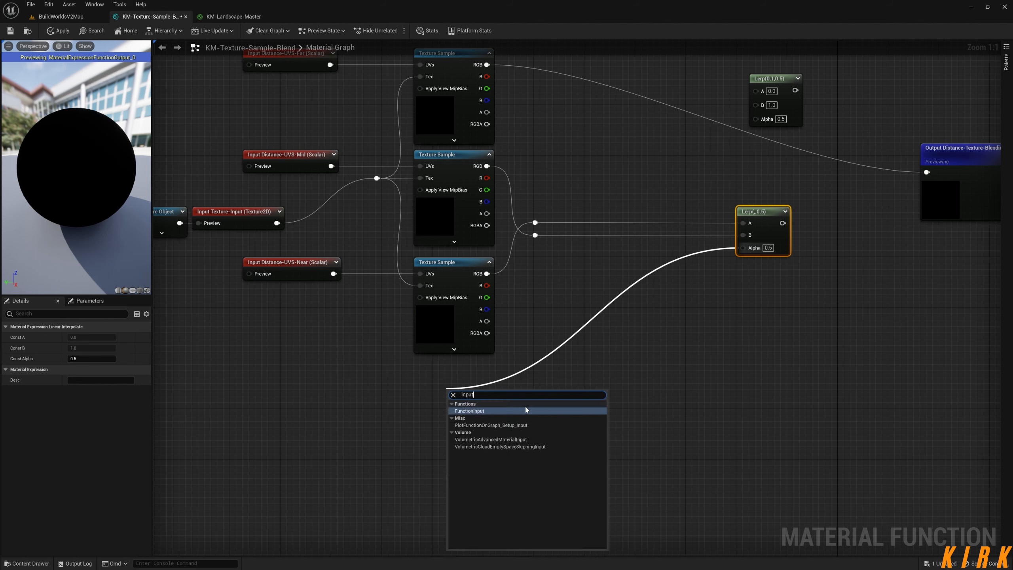
{"action": "key", "text": "Return"}
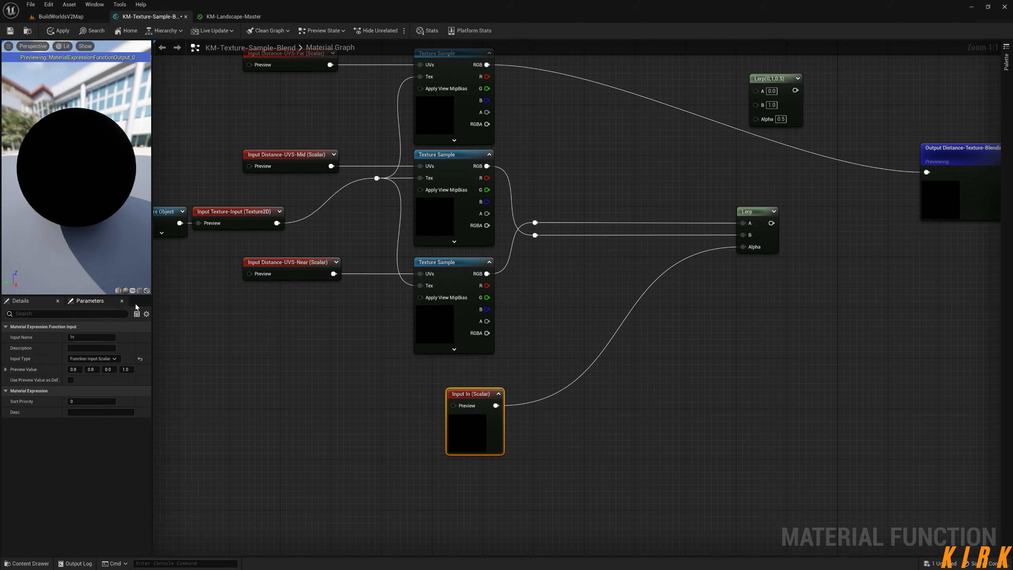
Name the new function input Distance-Mask-Near, collapse its preview, and place it just below and left of the lower Lerp.
{"action": "left_click", "coordinate": [92, 337]}
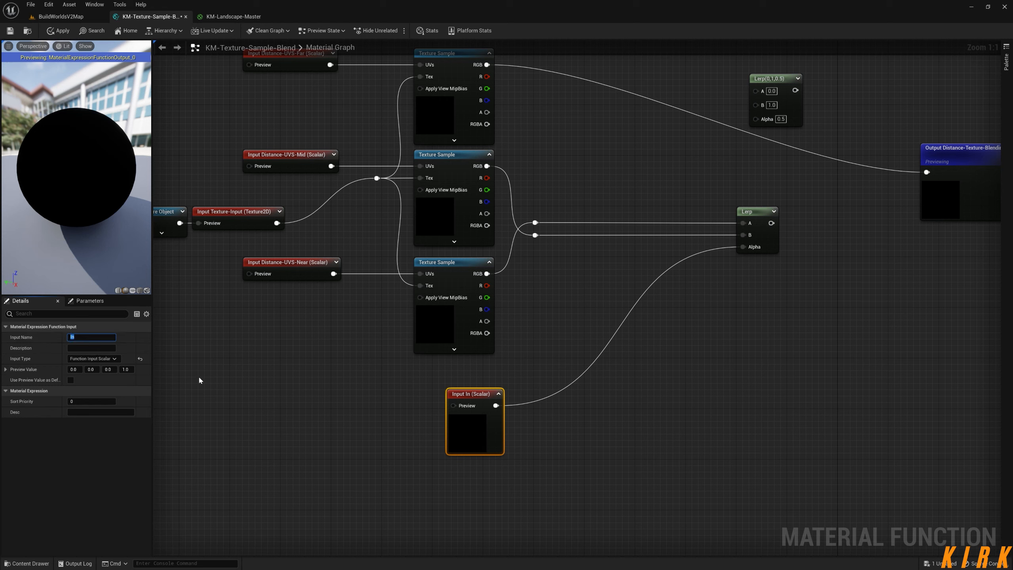
{"action": "type", "text": "Distance-Mask-Near"}
{"action": "key", "text": "Return"}
{"action": "left_click_drag", "start_coordinate": [538, 395], "coordinate": [696, 264]}
{"action": "left_click", "coordinate": [508, 371]}
{"action": "left_click", "coordinate": [729, 339]}
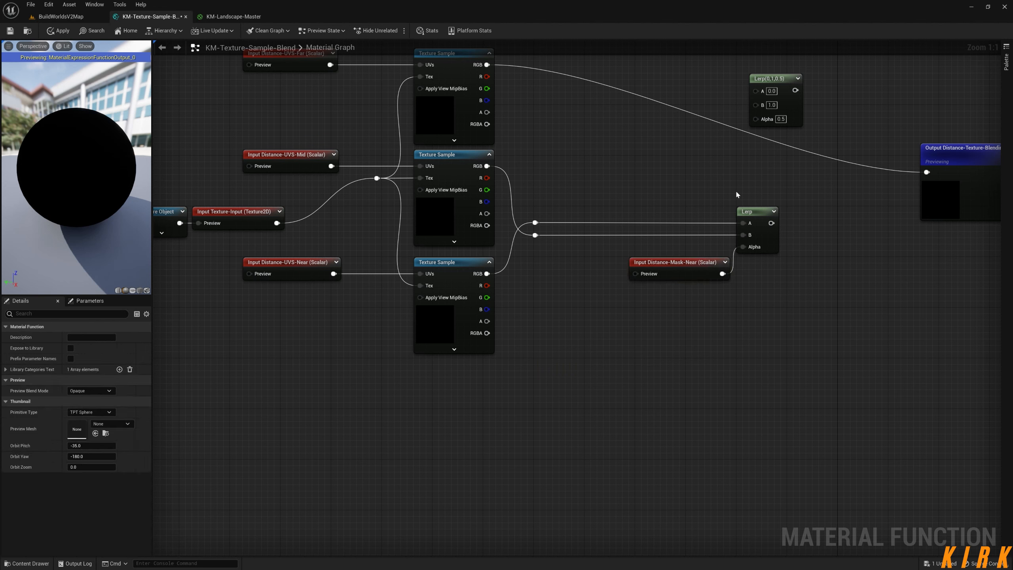
Connect the lower Lerp to A and the far Texture Sample's RGB to B of the upper Lerp, feeding its result to the output node.
{"action": "right_click_drag", "start_coordinate": [624, 153], "coordinate": [538, 263]}
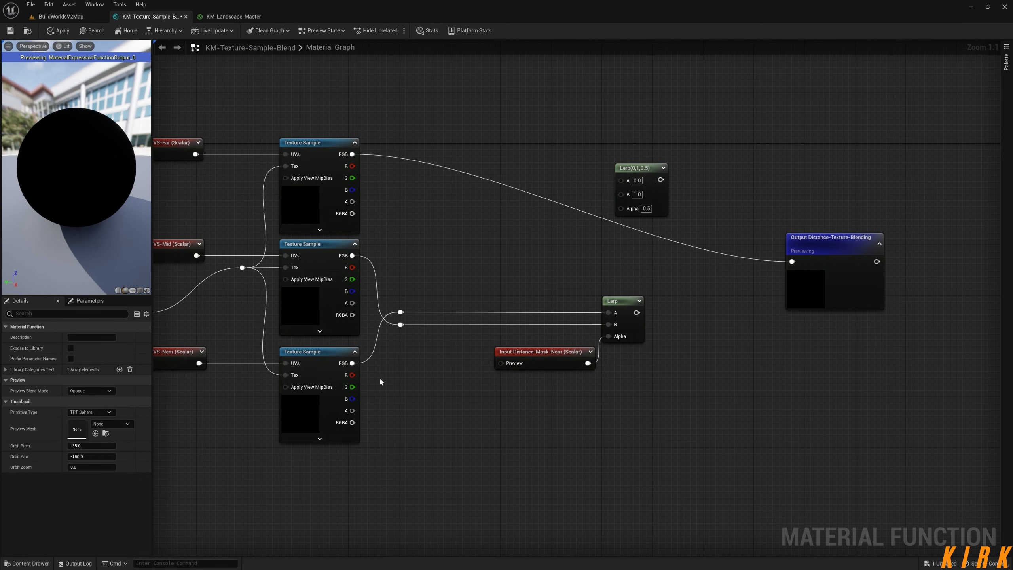
{"action": "right_click_drag", "start_coordinate": [385, 386], "coordinate": [472, 357]}
{"action": "left_click_drag", "start_coordinate": [469, 246], "coordinate": [393, 346]}
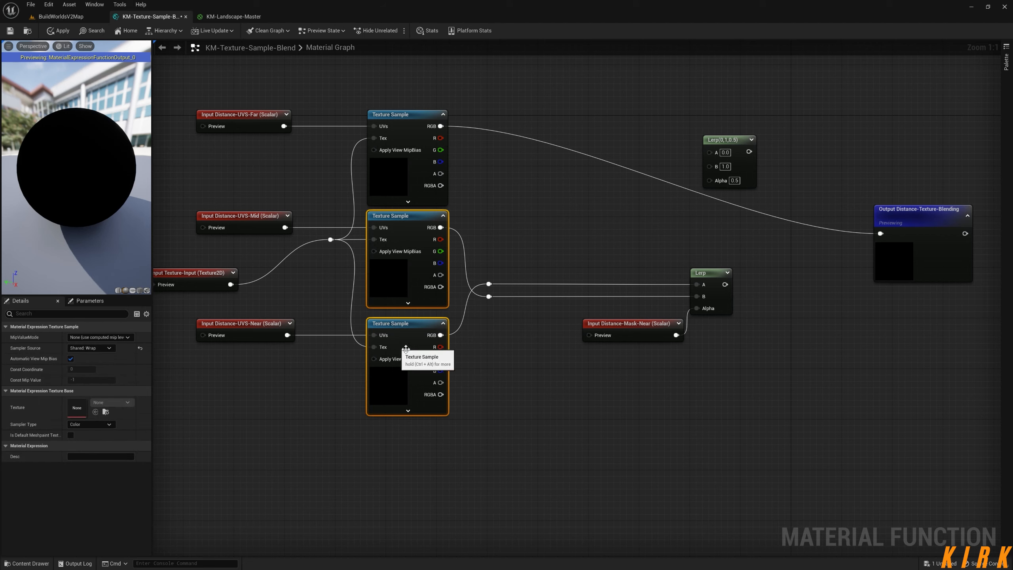
{"action": "left_click", "coordinate": [636, 379]}
{"action": "right_click_drag", "start_coordinate": [762, 246], "coordinate": [725, 258]}
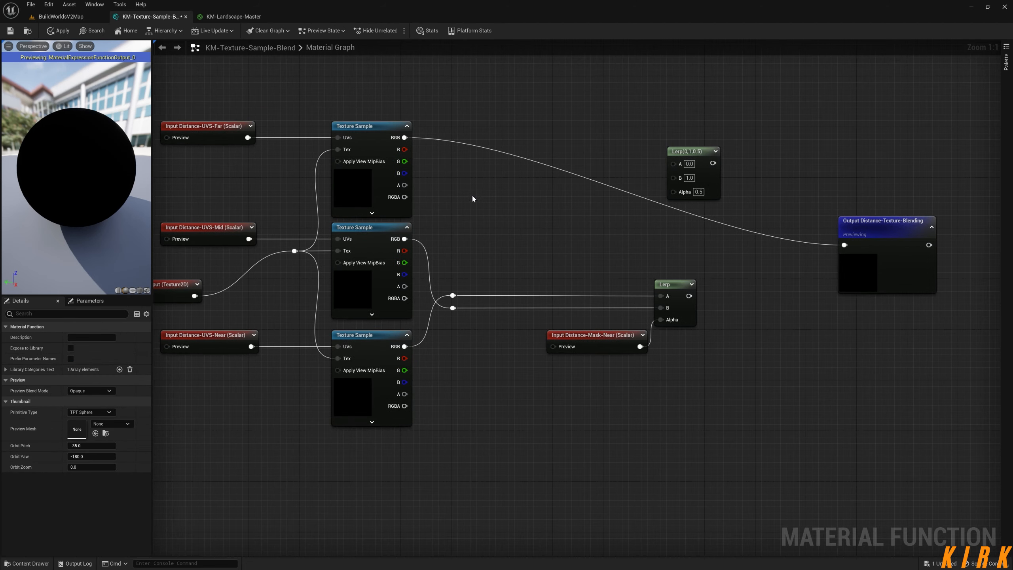
{"action": "left_click_drag", "start_coordinate": [689, 295], "coordinate": [755, 150]}
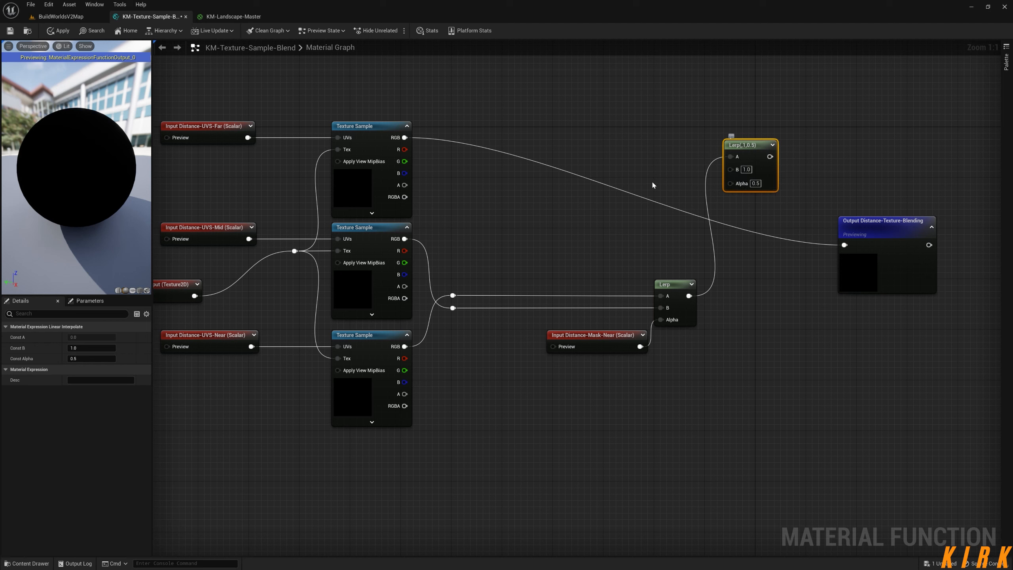
{"action": "left_click_drag", "start_coordinate": [406, 140], "coordinate": [877, 249]}
Align the upper Lerp and the output node side by side so the far Texture Sample's wire runs straight.
{"action": "left_click_drag", "start_coordinate": [928, 227], "coordinate": [929, 137]}
{"action": "right_click_drag", "start_coordinate": [830, 221], "coordinate": [884, 214]}
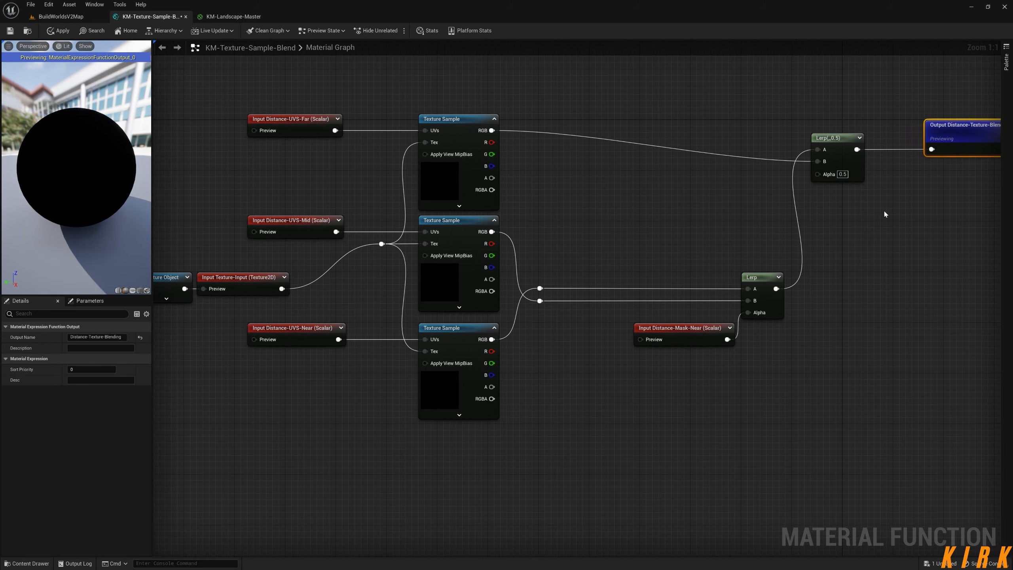
{"action": "left_click_drag", "start_coordinate": [838, 147], "coordinate": [876, 116]}
{"action": "left_click_drag", "start_coordinate": [973, 133], "coordinate": [954, 113]}
{"action": "left_click", "coordinate": [875, 207]}
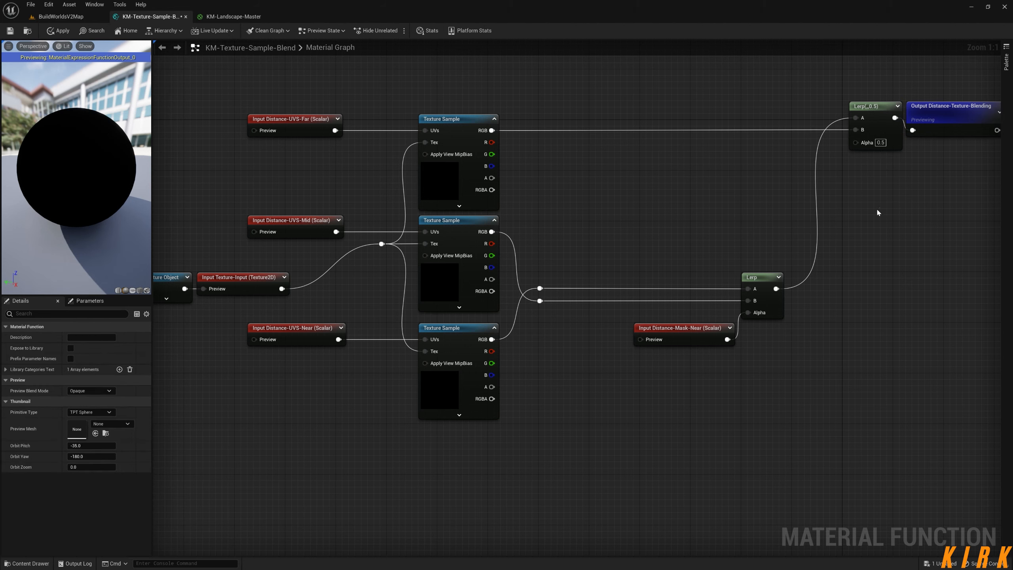
Duplicate the Distance-Mask-Near input, place the copy between the two Lerp rows, and rename it Distance-Mask-Global.
{"action": "right_click_drag", "start_coordinate": [917, 235], "coordinate": [912, 235]}
{"action": "scroll", "coordinate": [912, 235], "scroll_direction": "down", "scroll_amount": 3}
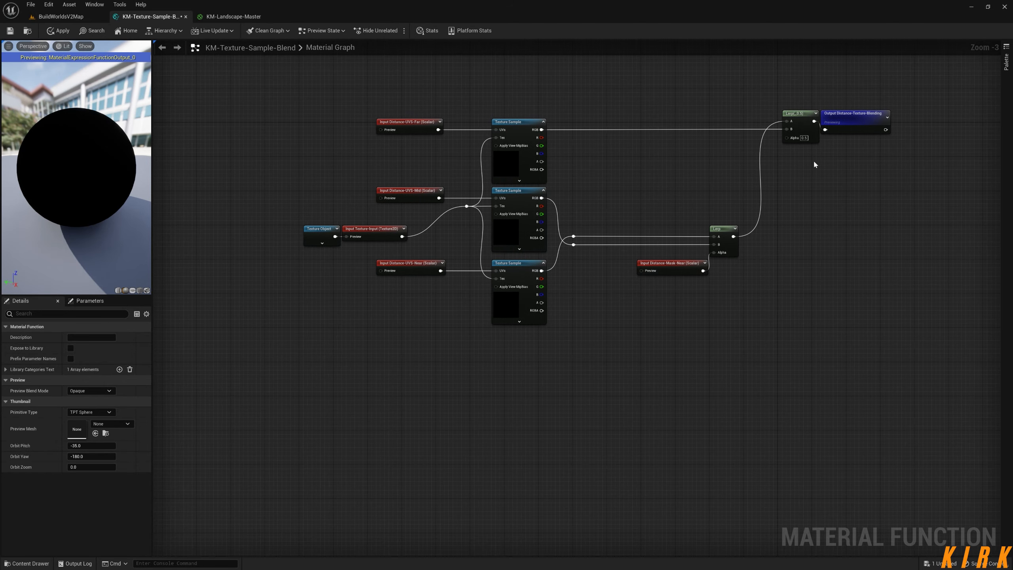
{"action": "left_click_drag", "start_coordinate": [876, 86], "coordinate": [673, 279]}
{"action": "left_click", "coordinate": [795, 200]}
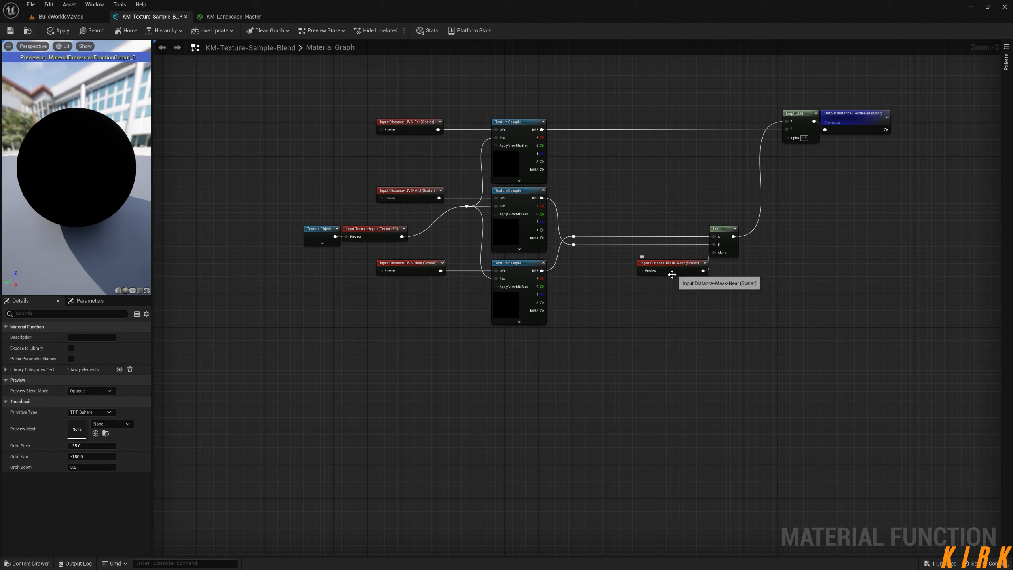
{"action": "left_click", "coordinate": [688, 259]}
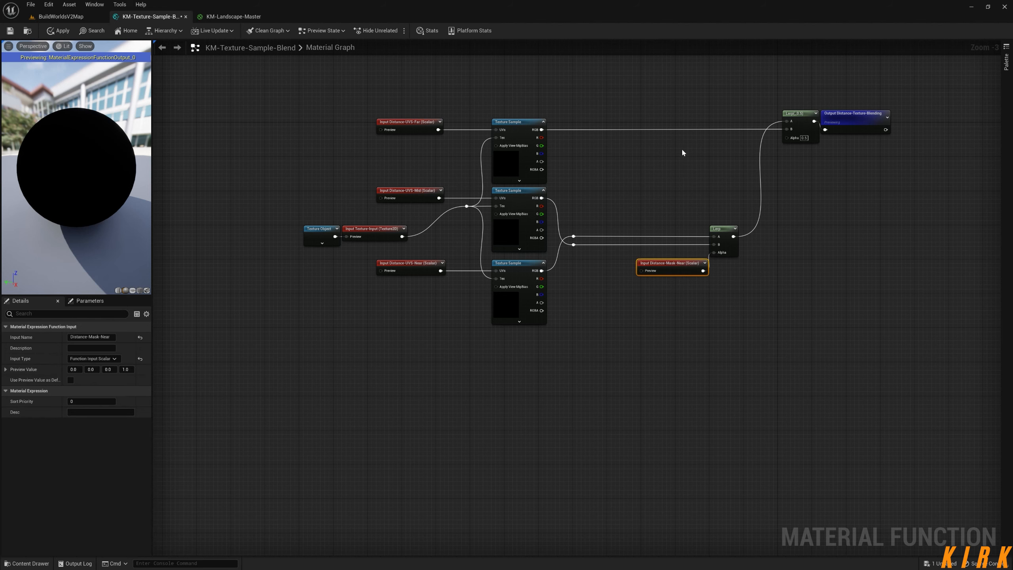
{"action": "key", "text": "ctrl+v"}
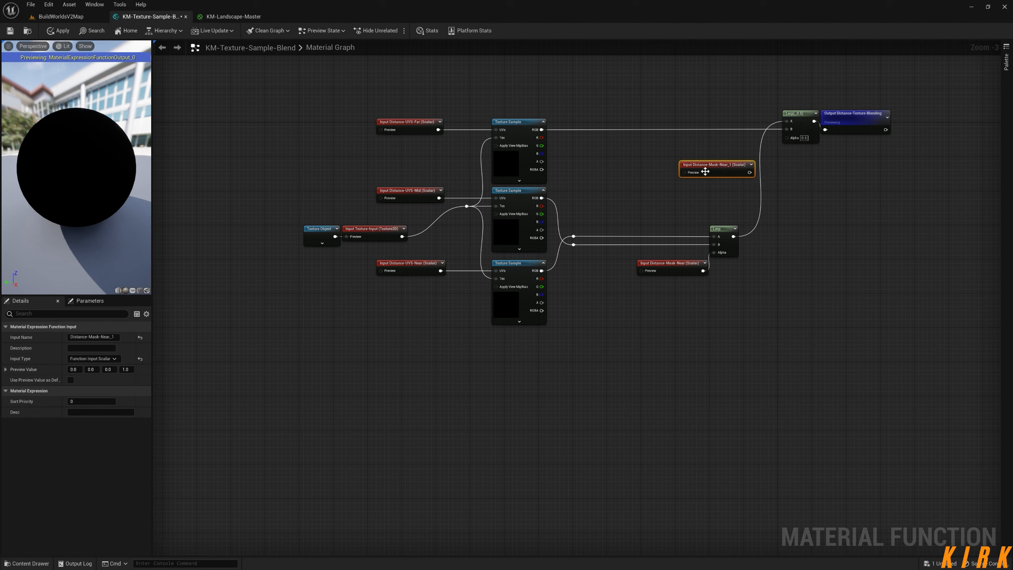
{"action": "left_click_drag", "start_coordinate": [705, 172], "coordinate": [675, 176]}
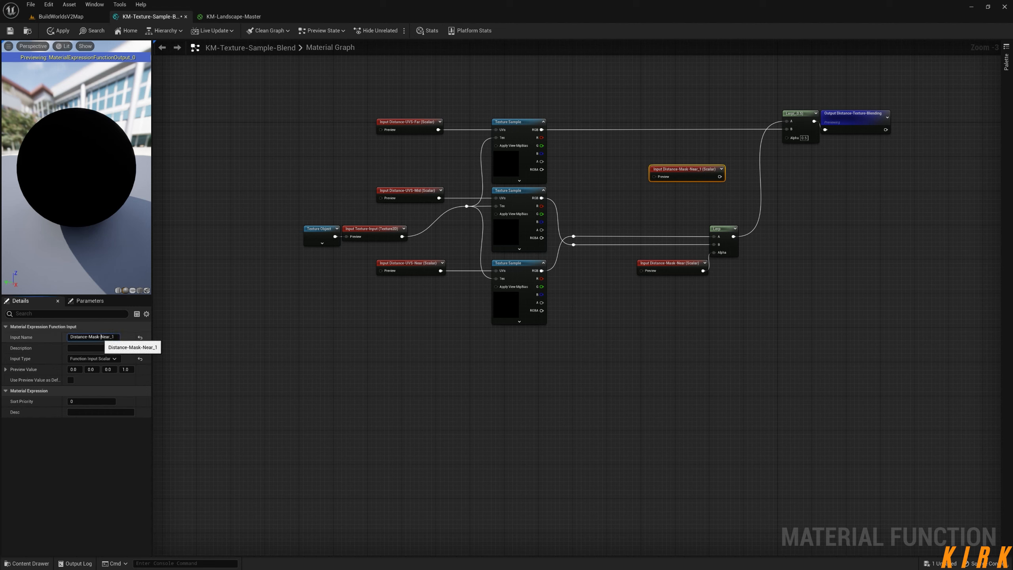
{"action": "left_click_drag", "start_coordinate": [101, 337], "coordinate": [131, 341]}
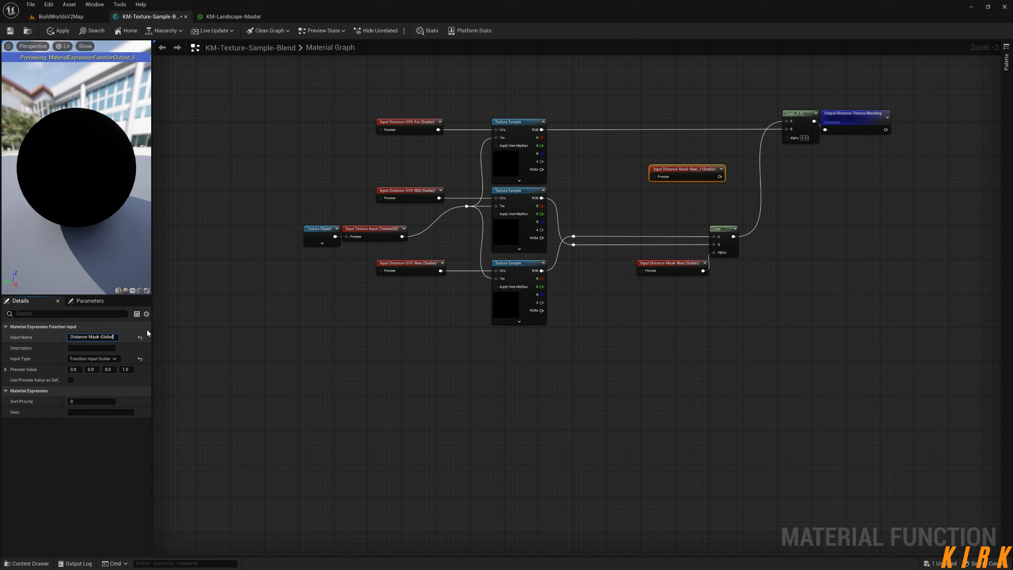
{"action": "left_click", "coordinate": [693, 208]}
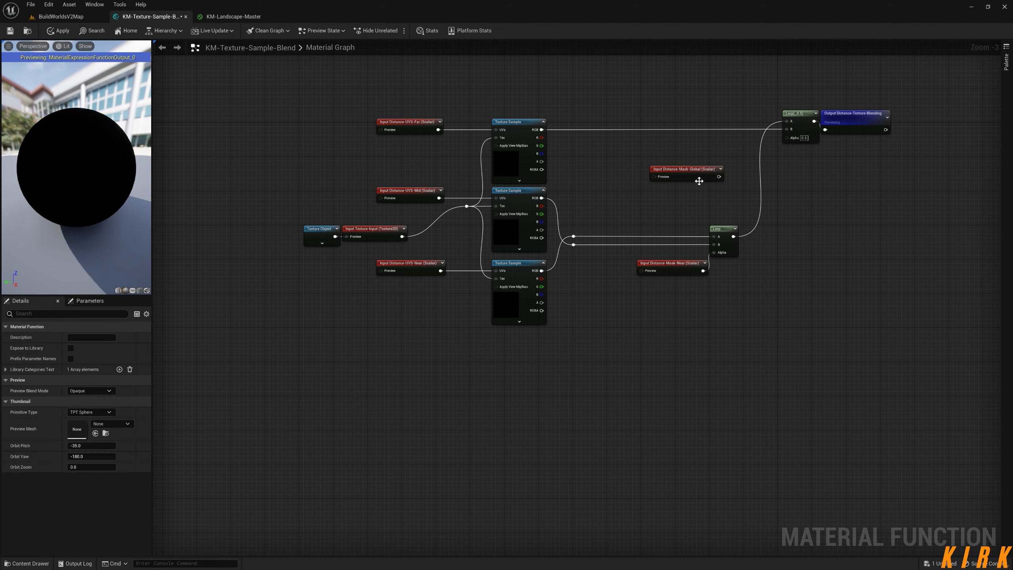
Connect Distance-Mask-Global to the upper Lerp's Alpha, and tidy the positions of that input and the output node.
{"action": "left_click_drag", "start_coordinate": [691, 165], "coordinate": [674, 165]}
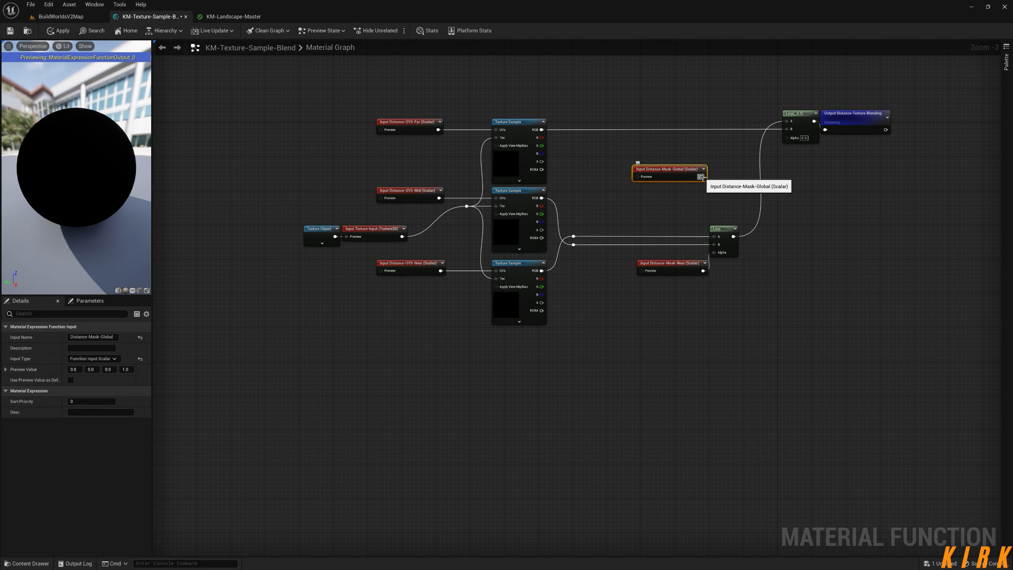
{"action": "left_click_drag", "start_coordinate": [702, 177], "coordinate": [788, 138]}
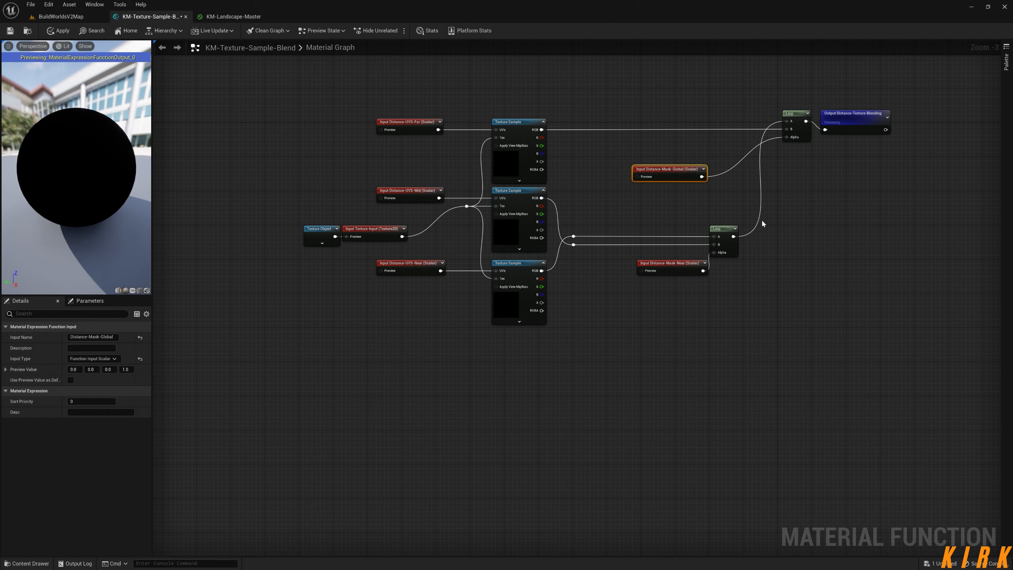
{"action": "left_click", "coordinate": [838, 126]}
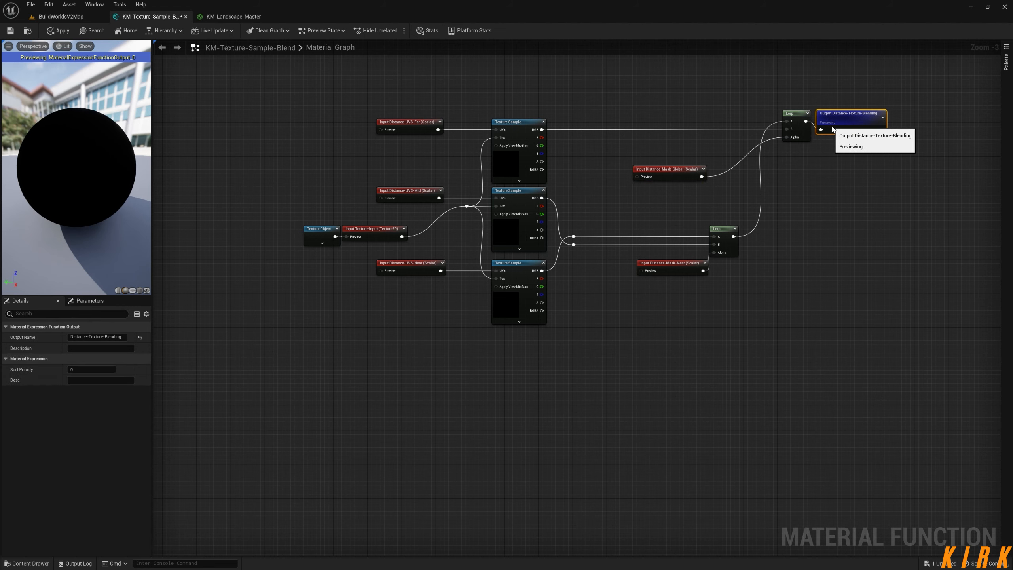
{"action": "left_click", "coordinate": [819, 191]}
{"action": "scroll", "coordinate": [801, 153], "scroll_direction": "up", "scroll_amount": 3}
{"action": "right_click_drag", "start_coordinate": [773, 134], "coordinate": [700, 207]}
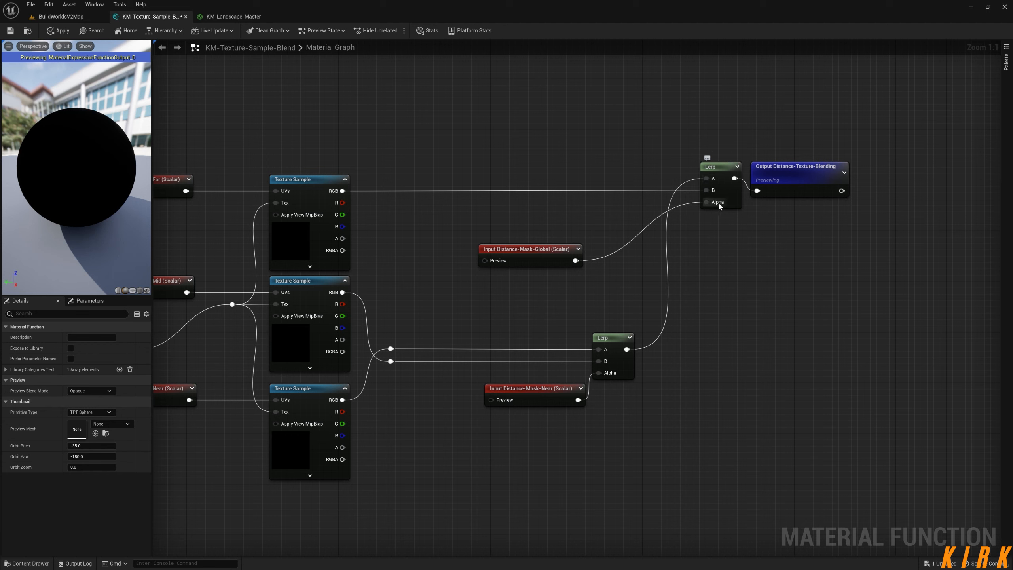
{"action": "left_click_drag", "start_coordinate": [533, 249], "coordinate": [550, 234]}
{"action": "right_click_drag", "start_coordinate": [534, 294], "coordinate": [636, 258]}
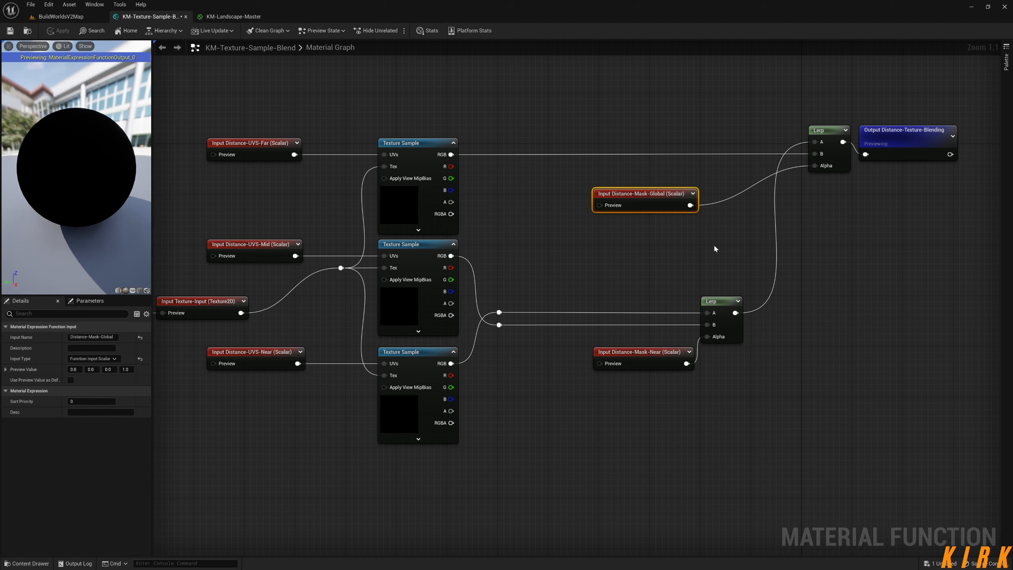
Add a WorldAlignedBlend node below the Texture Samples to examine its input descriptions, and delete it.
{"action": "right_click_drag", "start_coordinate": [714, 244], "coordinate": [735, 220]}
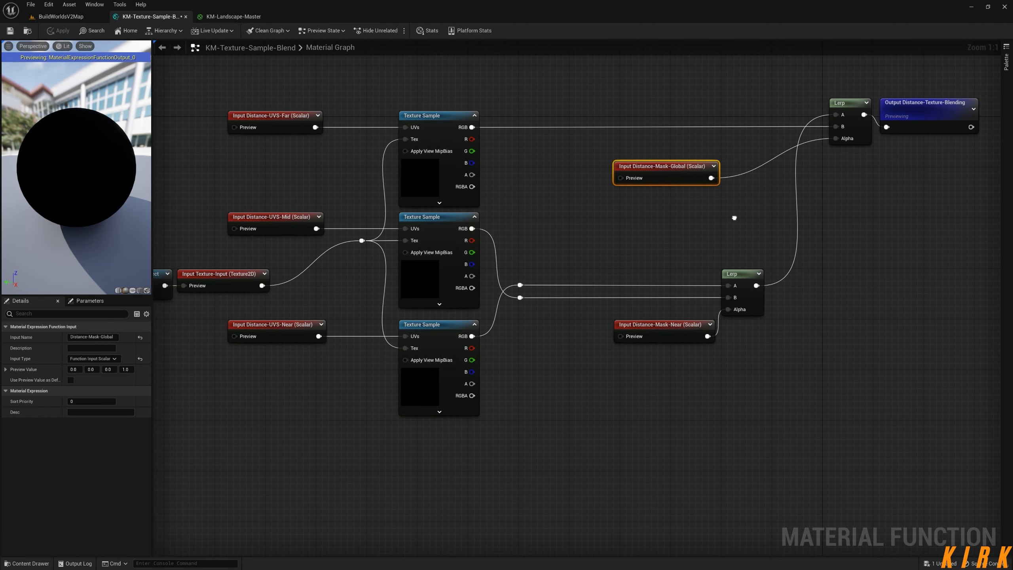
{"action": "scroll", "coordinate": [686, 231], "scroll_direction": "down", "scroll_amount": 1}
{"action": "right_click_drag", "start_coordinate": [624, 229], "coordinate": [674, 232]}
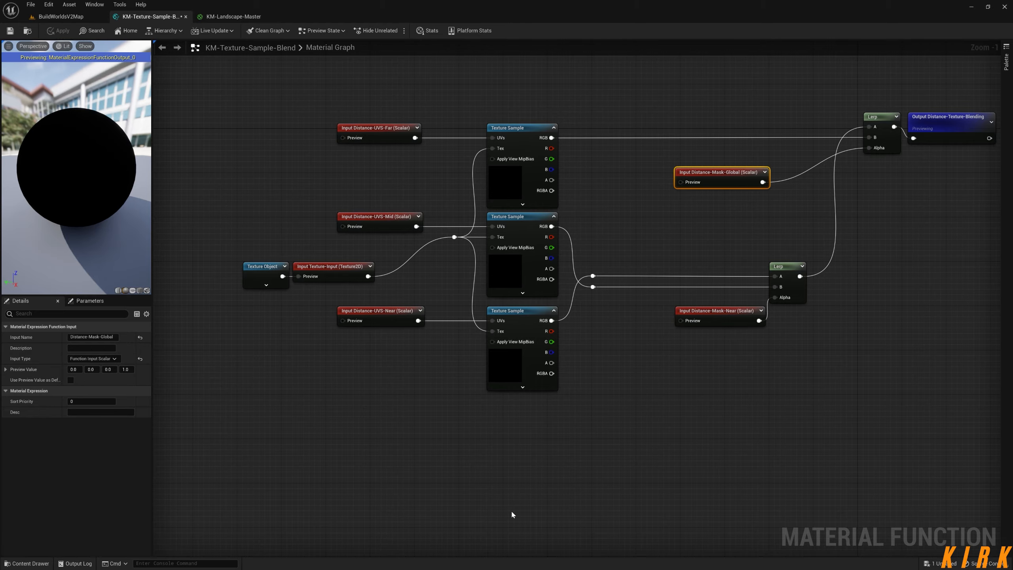
{"action": "right_click_drag", "start_coordinate": [512, 513], "coordinate": [545, 354]}
{"action": "right_click", "coordinate": [586, 340]}
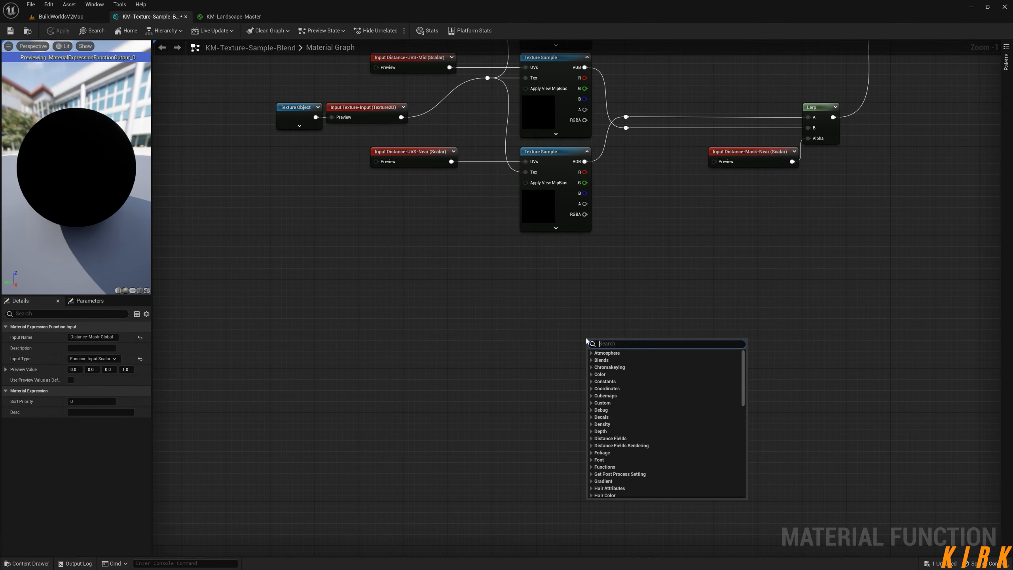
{"action": "type", "text": "worldalign"}
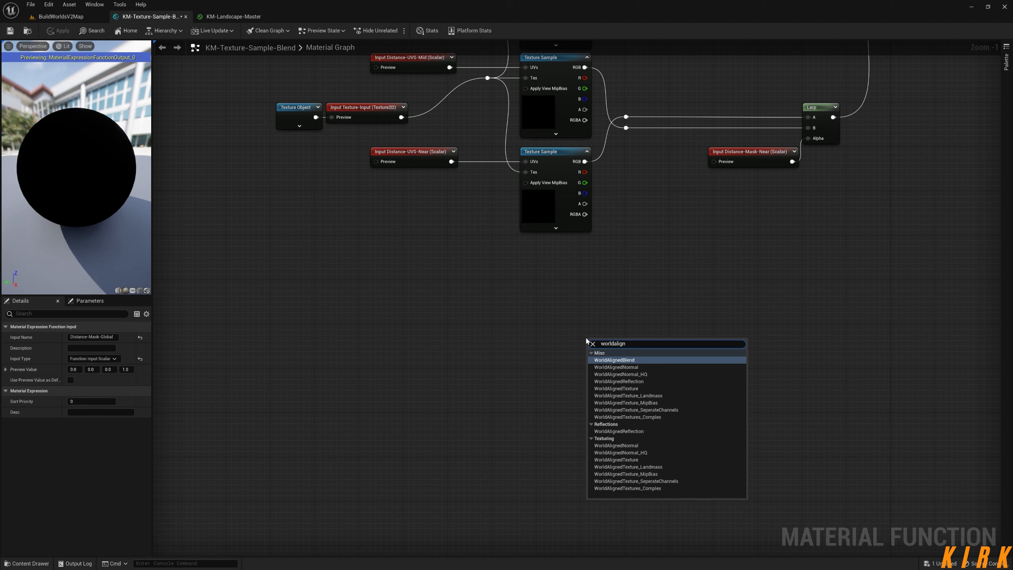
{"action": "key", "text": "Return"}
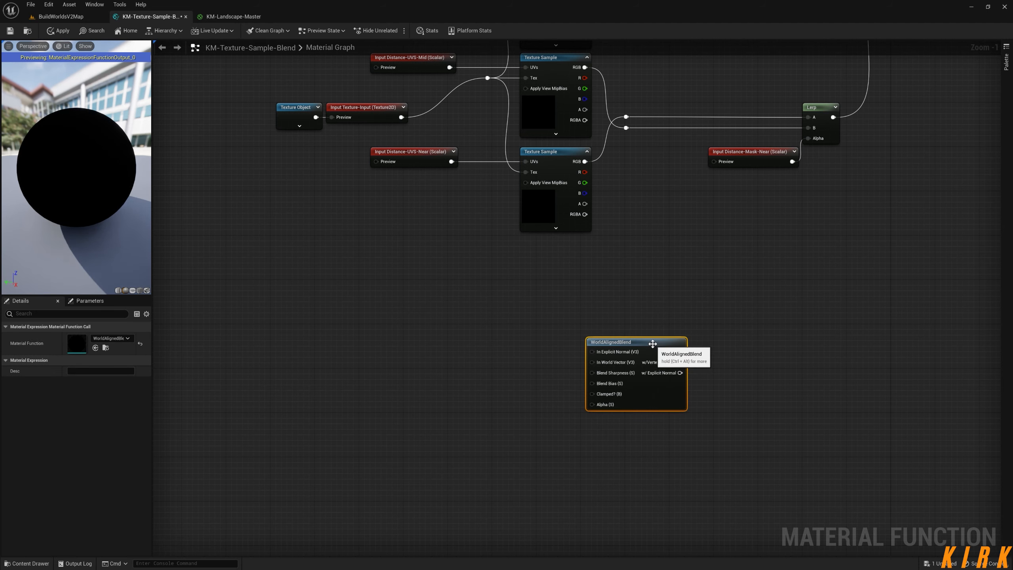
{"action": "left_click_drag", "start_coordinate": [652, 341], "coordinate": [597, 289]}
{"action": "scroll", "coordinate": [545, 335], "scroll_direction": "up", "scroll_amount": 1}
{"action": "mouse_move", "coordinate": [549, 295]}
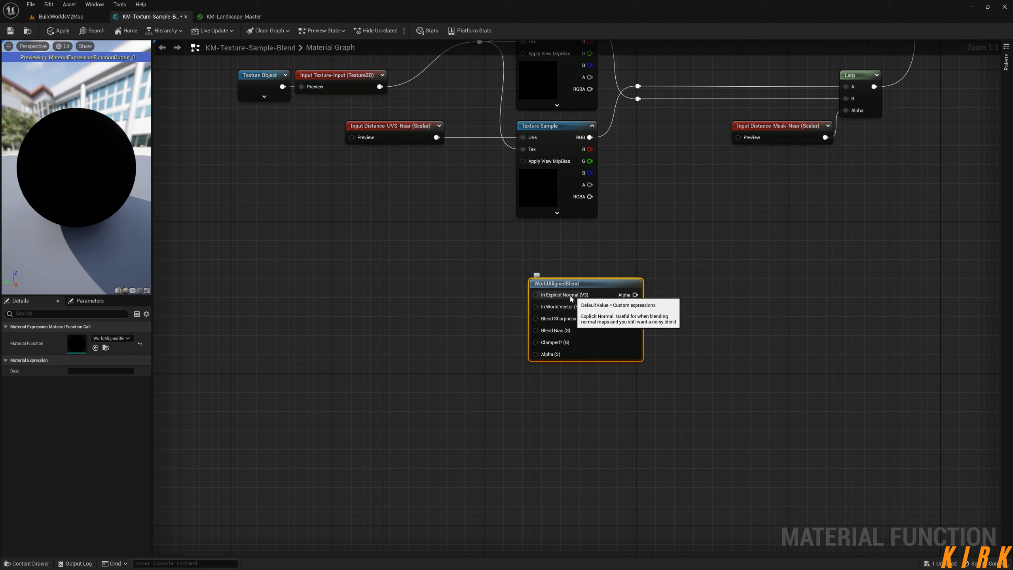
{"action": "left_click_drag", "start_coordinate": [539, 306], "coordinate": [584, 304]}
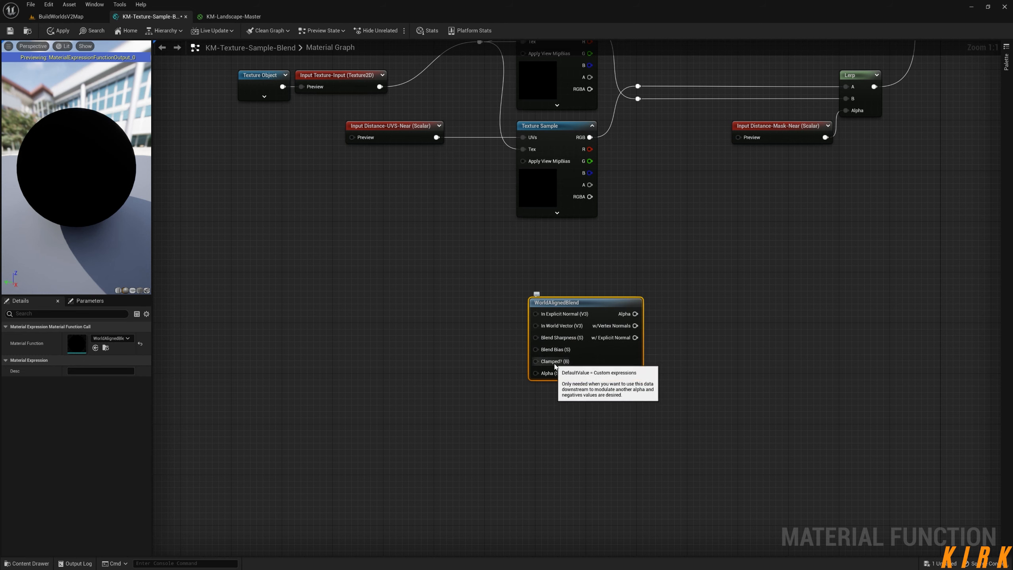
{"action": "key", "text": "Delete"}
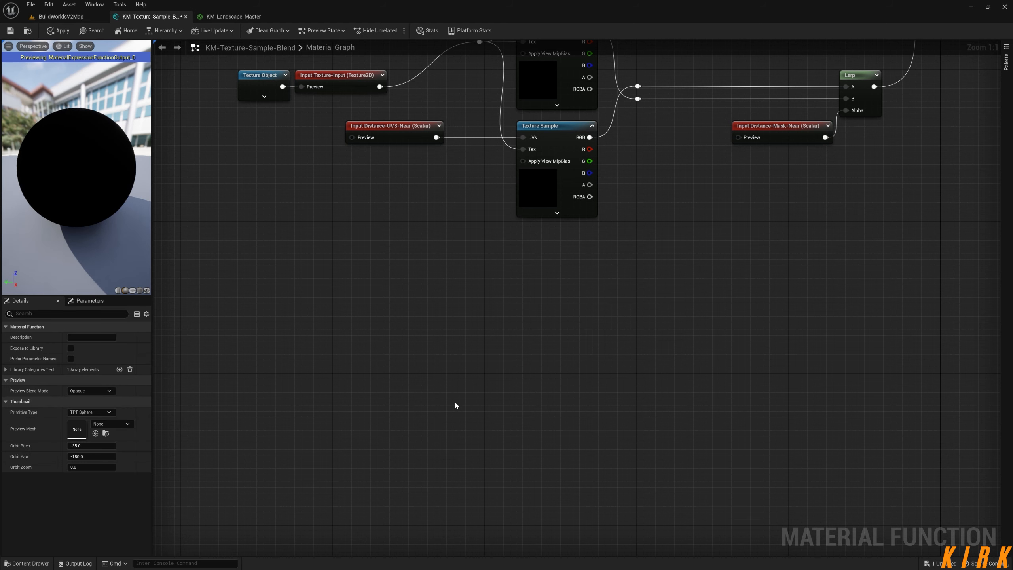
Set the description of the Texture-Input function input to "Insert Texture Here".
{"action": "right_click_drag", "start_coordinate": [484, 297], "coordinate": [488, 449]}
{"action": "right_click_drag", "start_coordinate": [385, 105], "coordinate": [389, 151]}
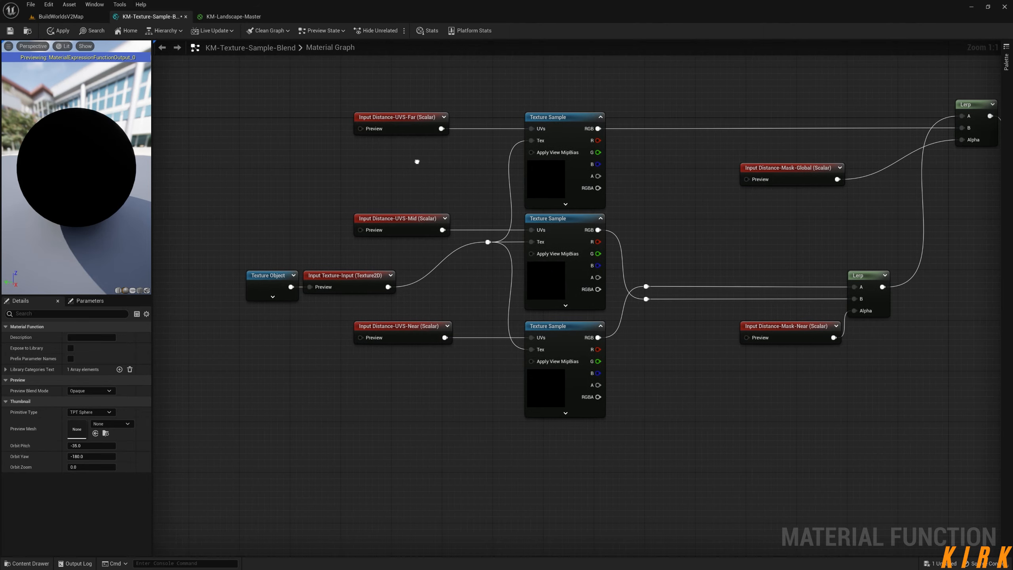
{"action": "left_click", "coordinate": [347, 280]}
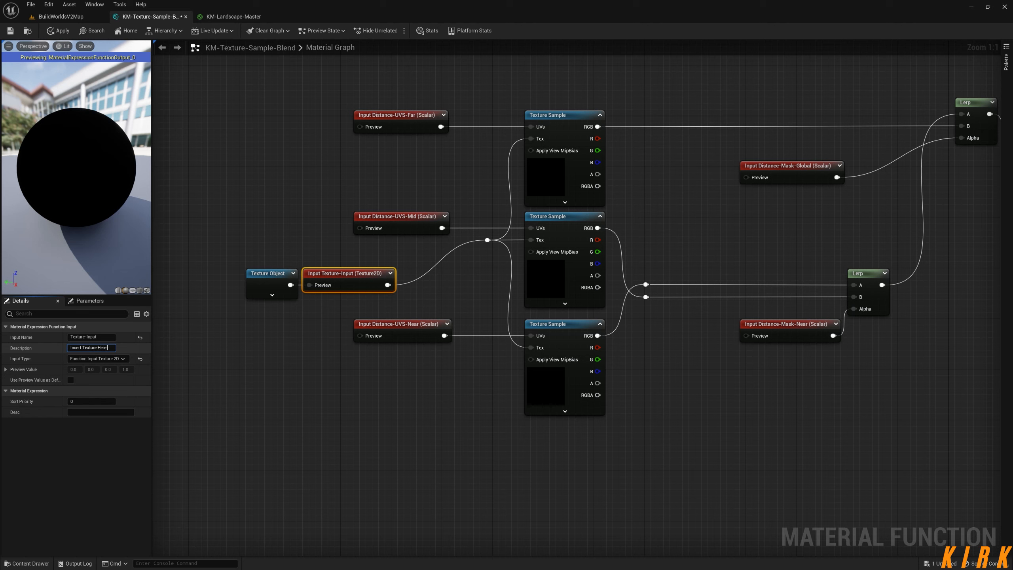
{"action": "left_click", "coordinate": [325, 397]}
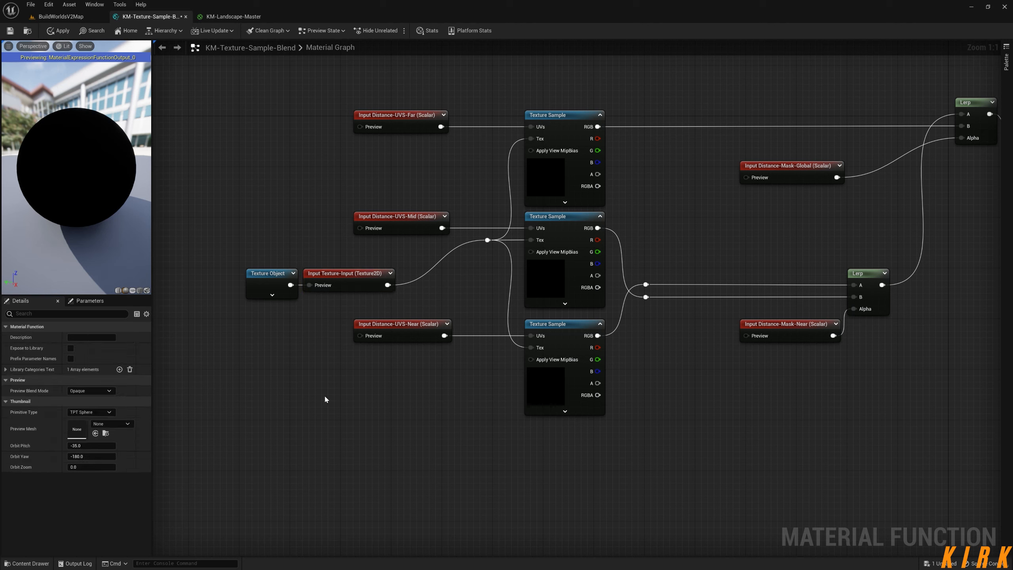
Check the sort priority of the Texture-Input function input, and enter the sort priority of the Distance-UVS-Far input.
{"action": "left_click", "coordinate": [339, 279]}
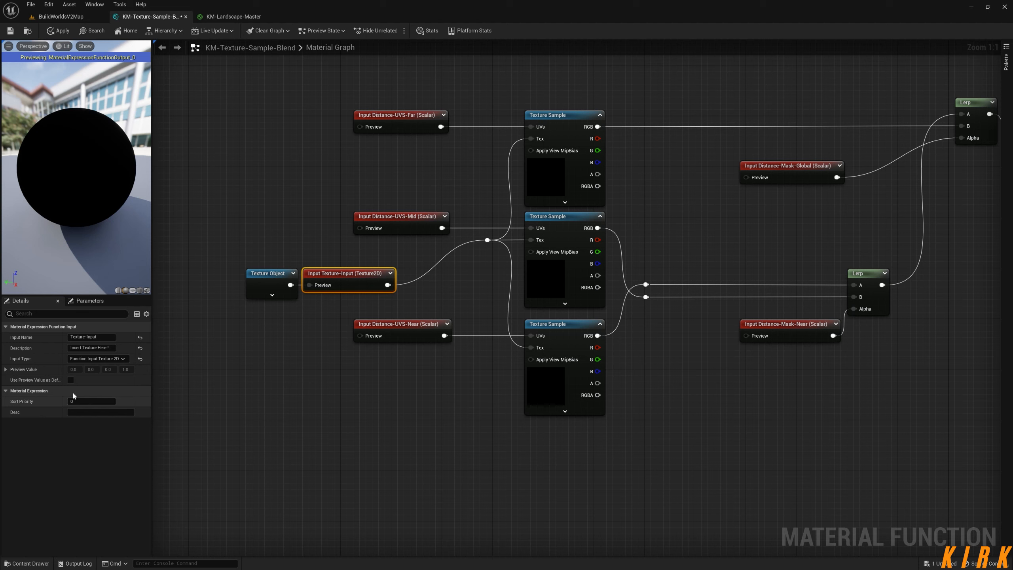
{"action": "left_click", "coordinate": [344, 403]}
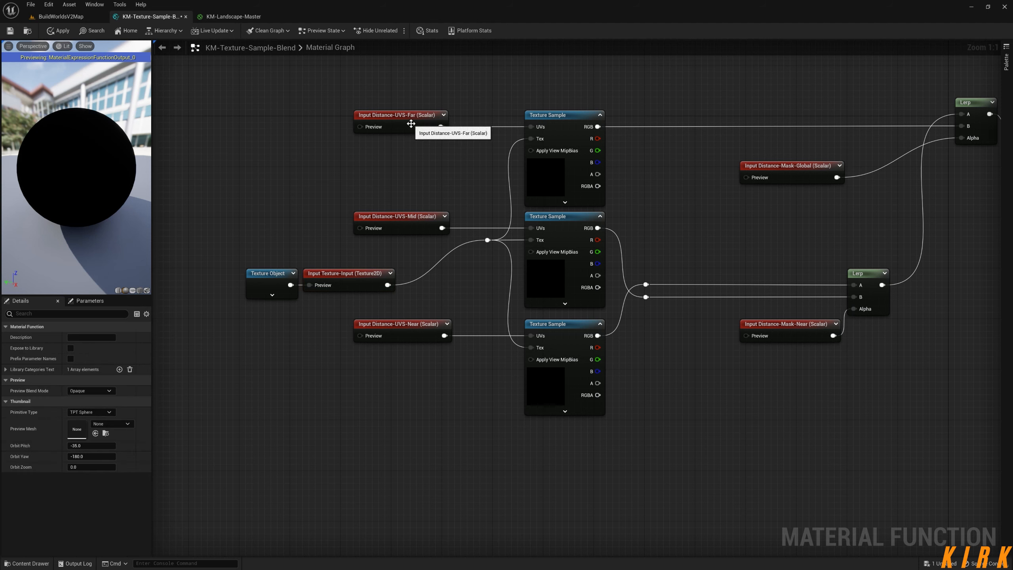
{"action": "left_click", "coordinate": [423, 120]}
{"action": "left_click", "coordinate": [90, 401]}
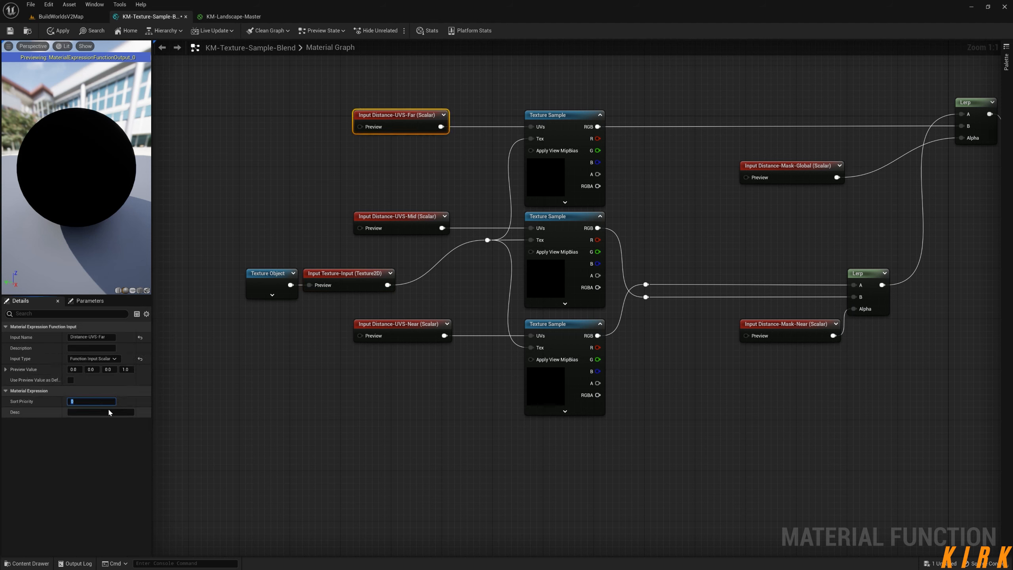
{"action": "key", "text": "Return"}
Set the sort priority of the Distance-UVS-Mid input to 2 and of the Distance-UVS-Near input to 3.
{"action": "left_click", "coordinate": [394, 220]}
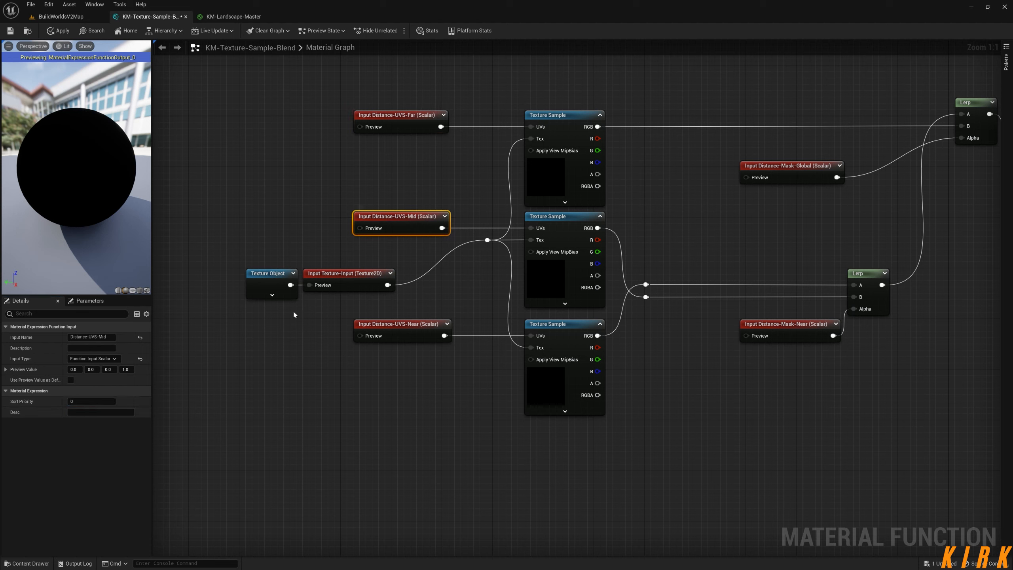
{"action": "left_click", "coordinate": [96, 400]}
{"action": "type", "text": "2"}
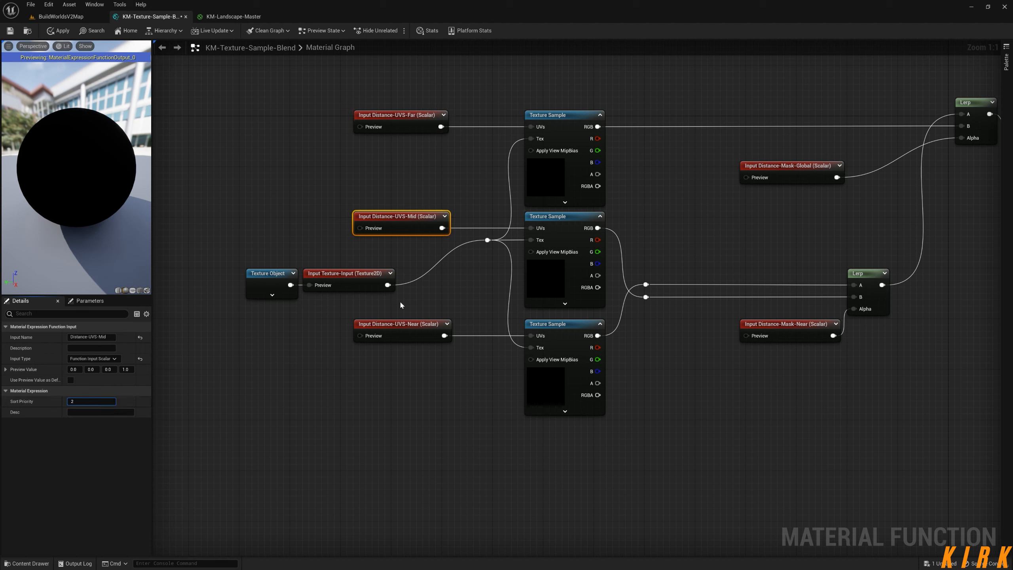
{"action": "left_click", "coordinate": [402, 326]}
{"action": "left_click", "coordinate": [91, 400]}
{"action": "type", "text": "3"}
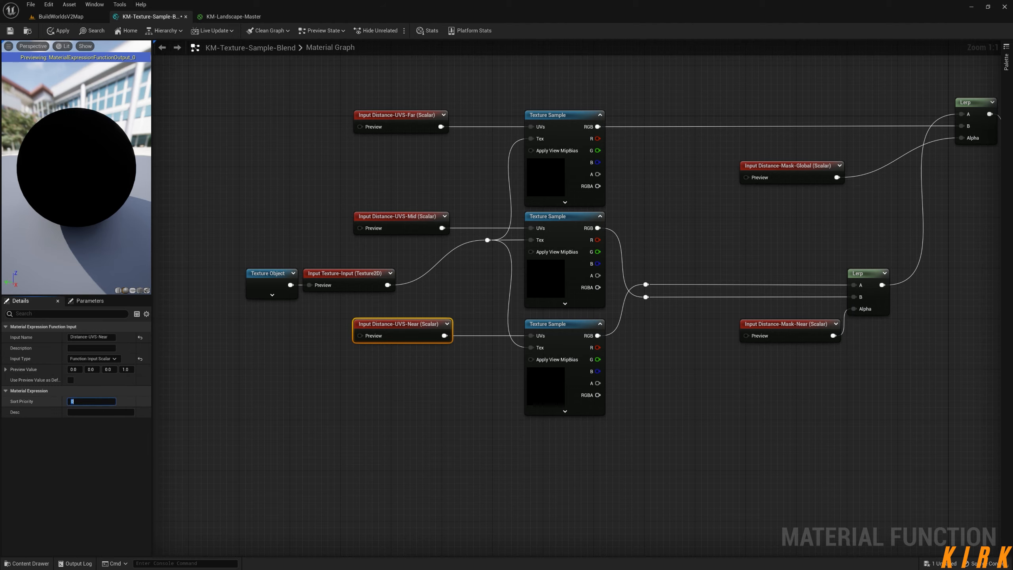
{"action": "left_click", "coordinate": [342, 413]}
Set the sort priority of the Distance-Mask-Global input to 4 and of the Distance-Mask-Near input to 5.
{"action": "right_click_drag", "start_coordinate": [638, 425], "coordinate": [382, 422]}
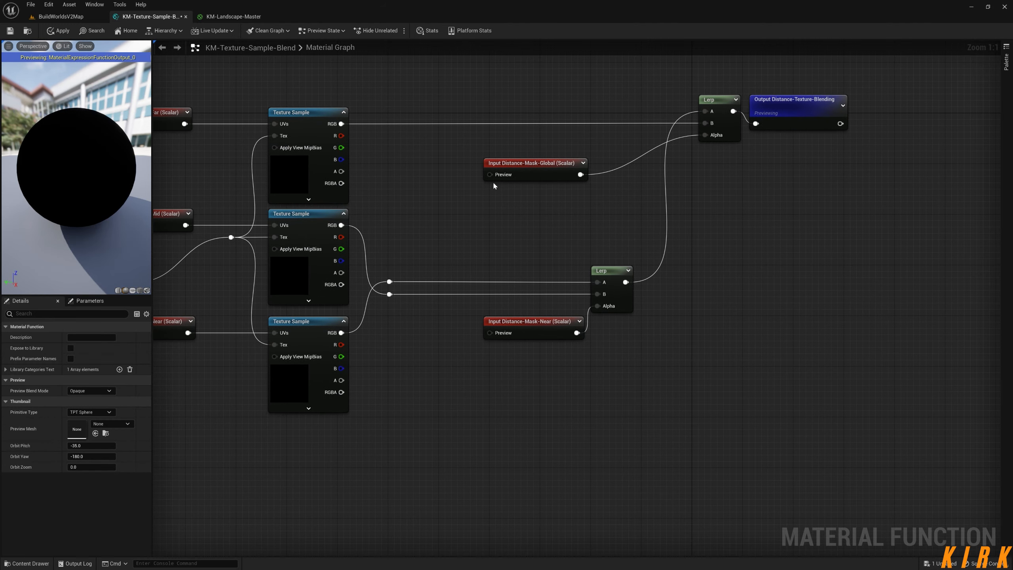
{"action": "right_click_drag", "start_coordinate": [538, 275], "coordinate": [515, 327]}
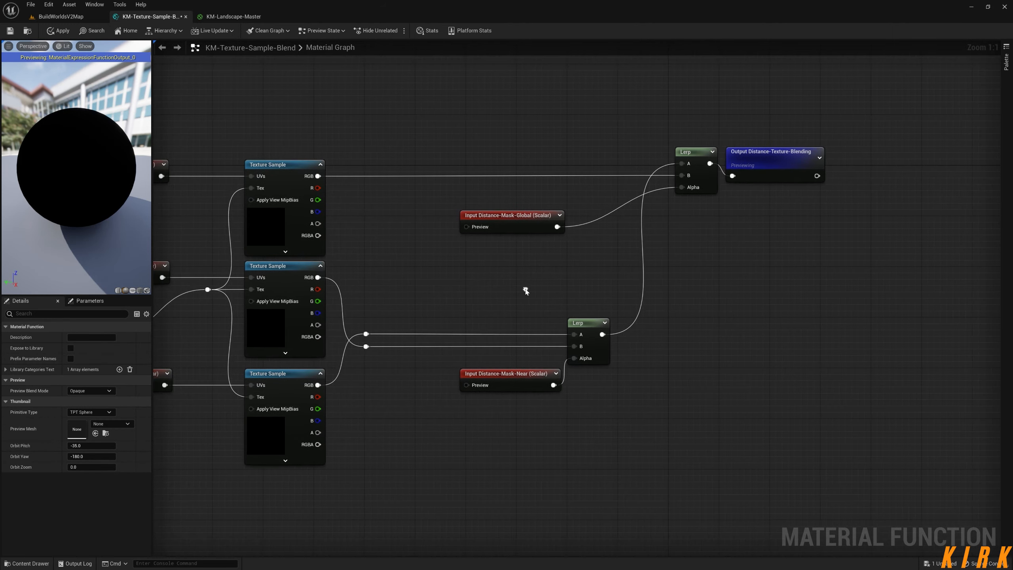
{"action": "left_click", "coordinate": [514, 222]}
{"action": "left_click", "coordinate": [90, 401]}
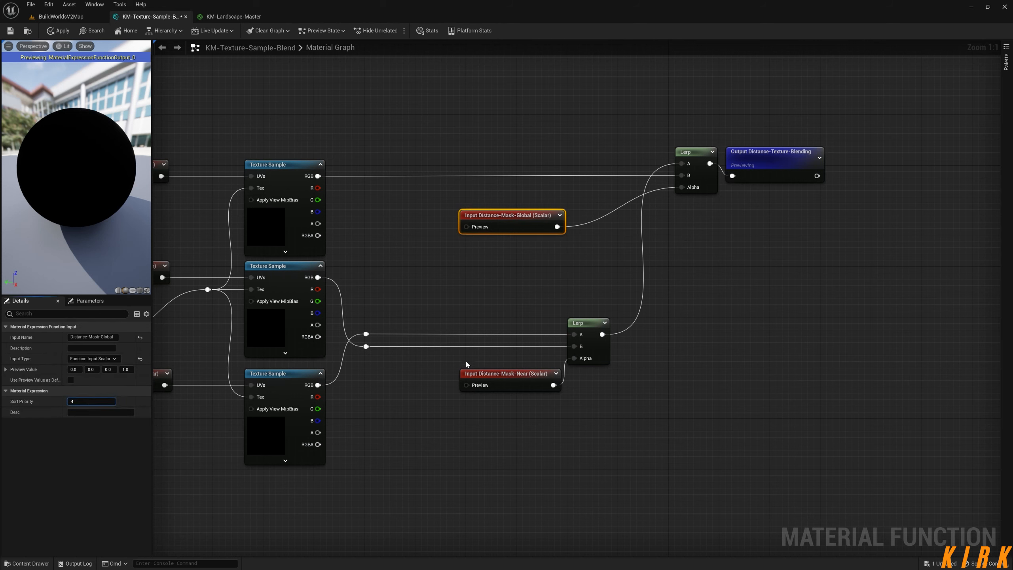
{"action": "left_click", "coordinate": [507, 375]}
{"action": "left_click", "coordinate": [93, 400]}
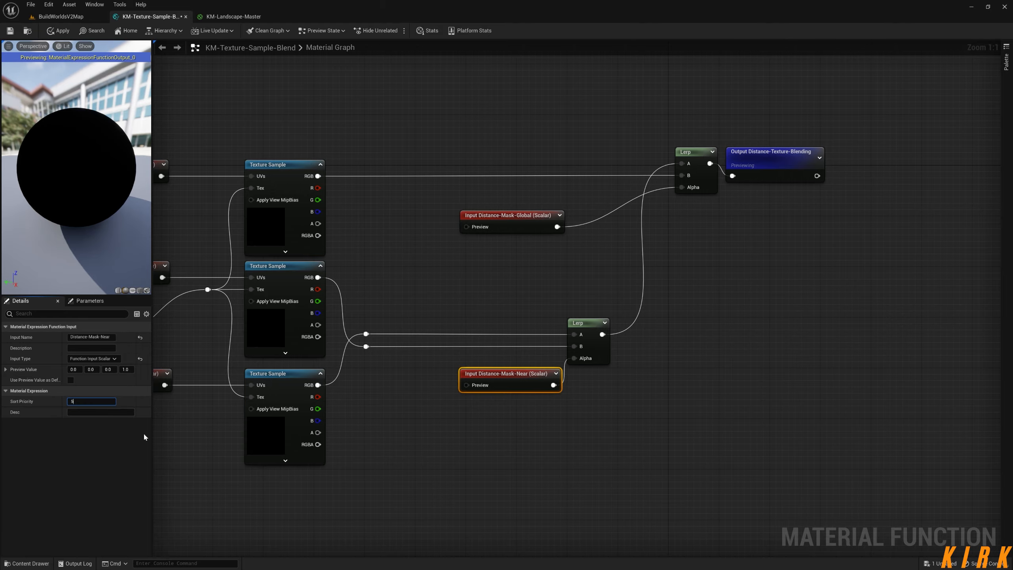
{"action": "left_click", "coordinate": [453, 456]}
Move the two Lerps, the distance-mask inputs and the output node closer to the Texture Samples, and apply the function's changes.
{"action": "right_click_drag", "start_coordinate": [532, 458], "coordinate": [531, 432]}
{"action": "scroll", "coordinate": [458, 429], "scroll_direction": "down", "scroll_amount": 2}
{"action": "right_click_drag", "start_coordinate": [428, 443], "coordinate": [511, 407]}
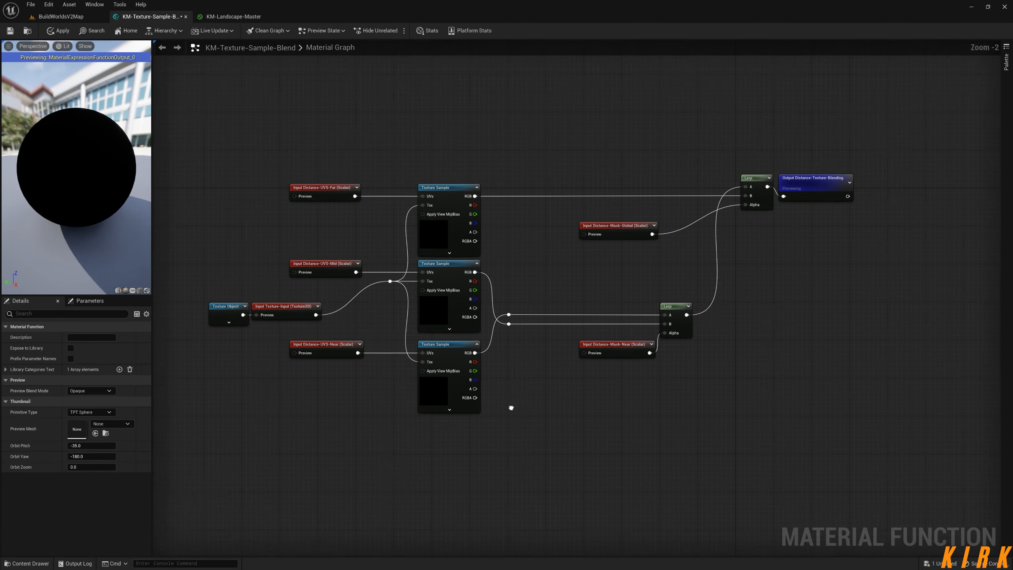
{"action": "left_click_drag", "start_coordinate": [871, 141], "coordinate": [552, 346]}
{"action": "left_click", "coordinate": [644, 347]}
{"action": "left_click_drag", "start_coordinate": [589, 225], "coordinate": [607, 206]}
{"action": "left_click", "coordinate": [528, 225]}
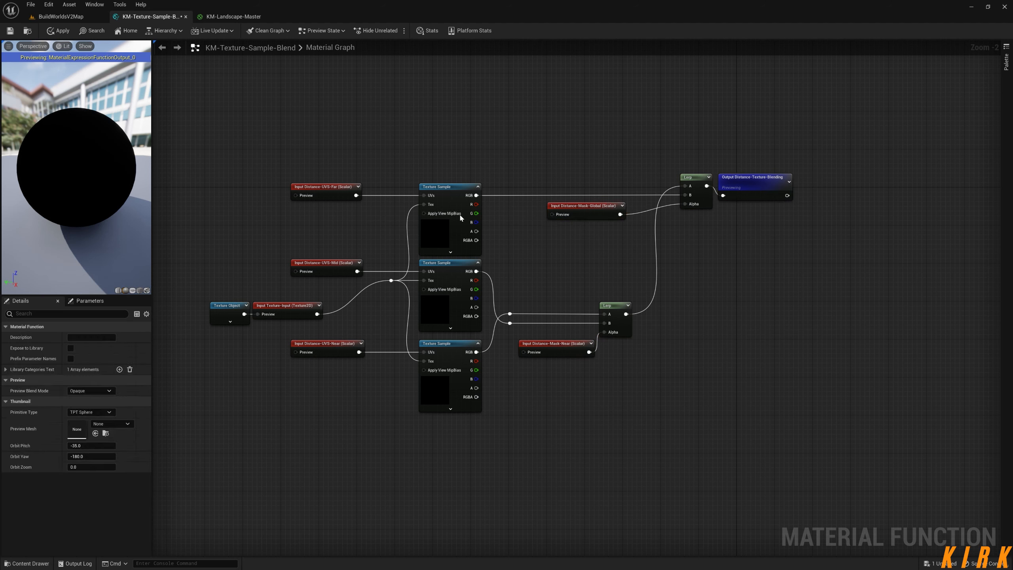
{"action": "left_click", "coordinate": [58, 32]}
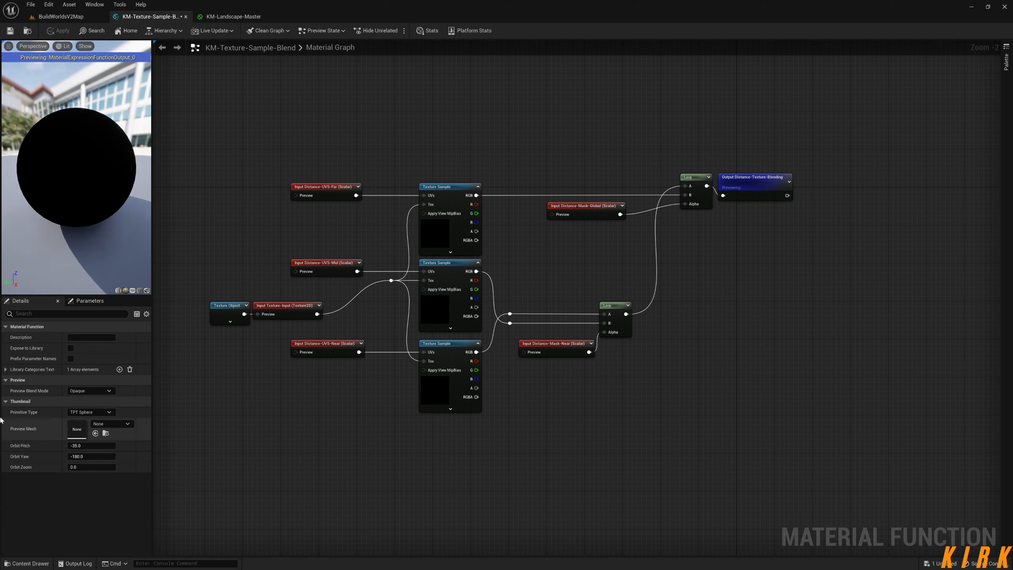
{"action": "right_click_drag", "start_coordinate": [658, 439], "coordinate": [602, 286]}
{"action": "left_click_drag", "start_coordinate": [263, 385], "coordinate": [192, 378]}
{"action": "left_click_drag", "start_coordinate": [211, 414], "coordinate": [312, 456]}
{"action": "left_click_drag", "start_coordinate": [749, 331], "coordinate": [641, 264]}
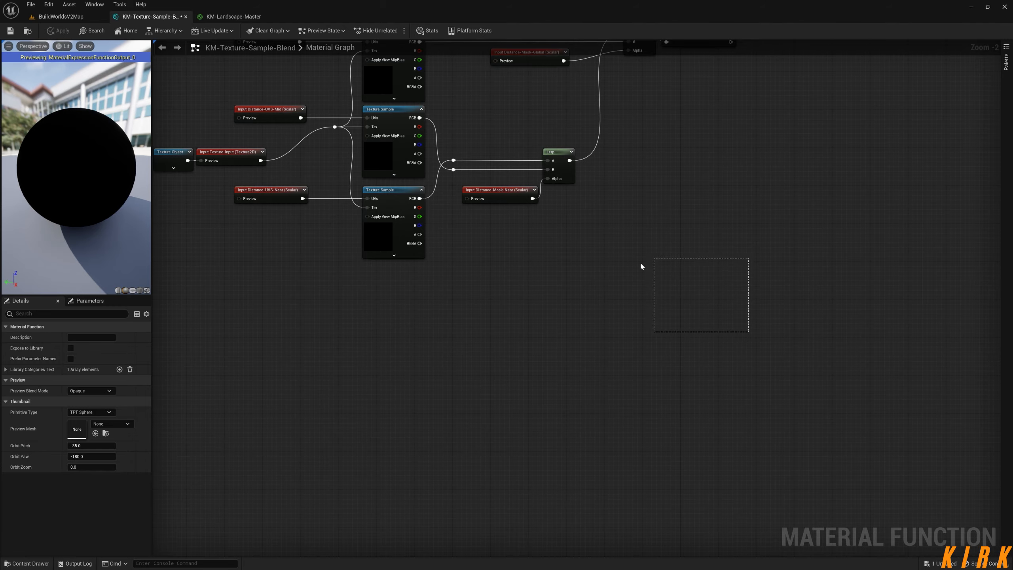
{"action": "left_click_drag", "start_coordinate": [513, 288], "coordinate": [397, 325]}
{"action": "right_click_drag", "start_coordinate": [253, 372], "coordinate": [458, 342]}
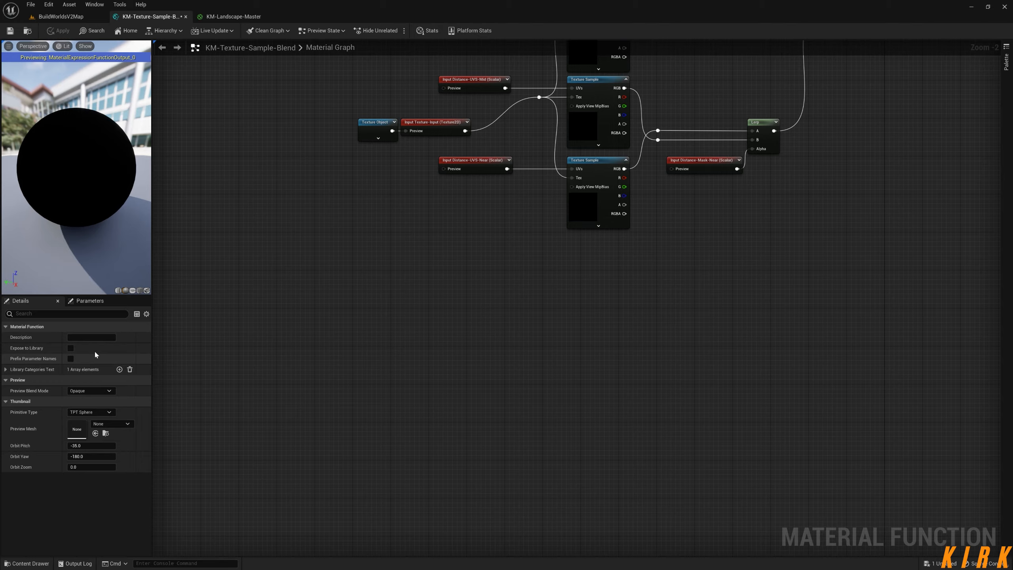
{"action": "right_click_drag", "start_coordinate": [237, 327], "coordinate": [249, 344]}
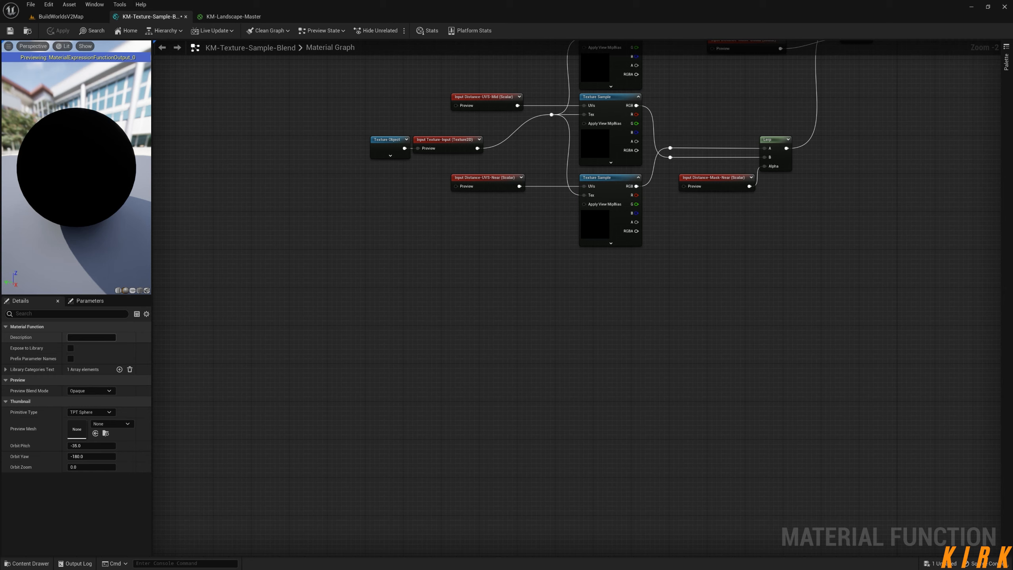
Describe the material function as one that blends texture samples for distance tilling.
{"action": "left_click", "coordinate": [91, 337]}
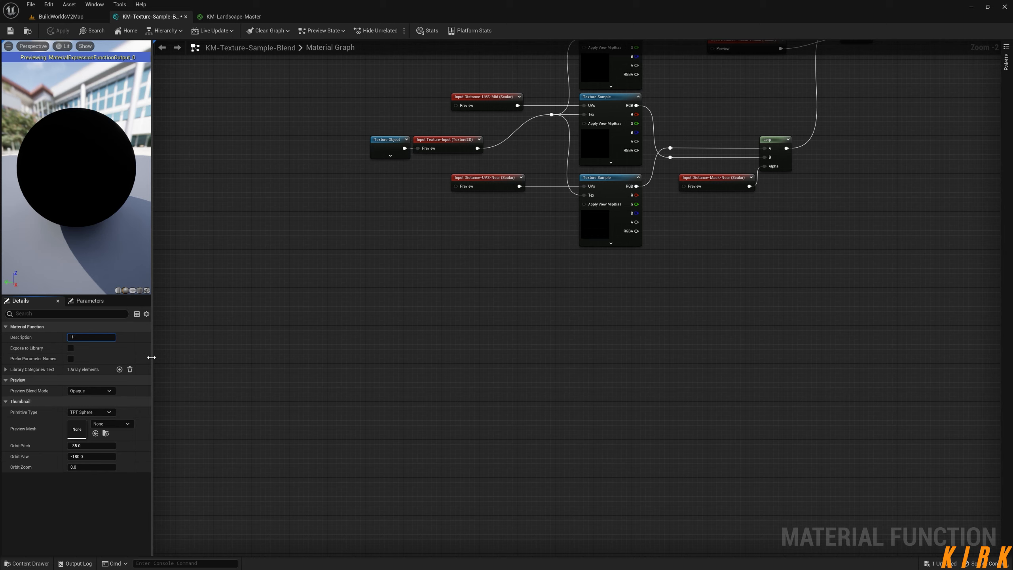
{"action": "type", "text": "It blend"}
{"action": "type", "text": "amples "}
{"action": "type", "text": "for"}
{"action": "type", "text": " distance "}
{"action": "type", "text": "tilling"}
{"action": "type", "text": "."}
{"action": "left_click", "coordinate": [351, 228]}
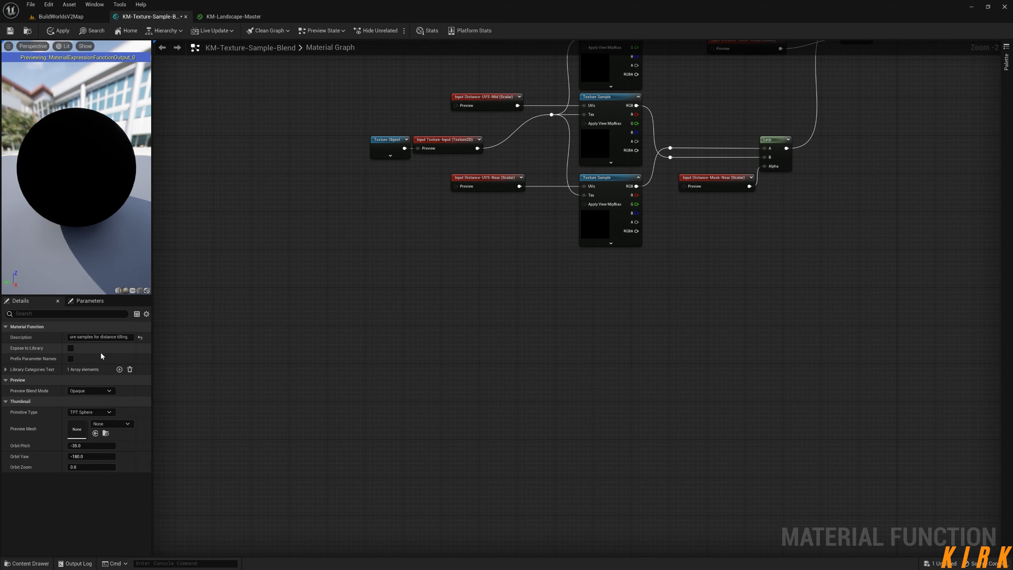
Expose the KM-Texture-Sample-Blend function to the library, and save it.
{"action": "right_click_drag", "start_coordinate": [354, 258], "coordinate": [335, 351]}
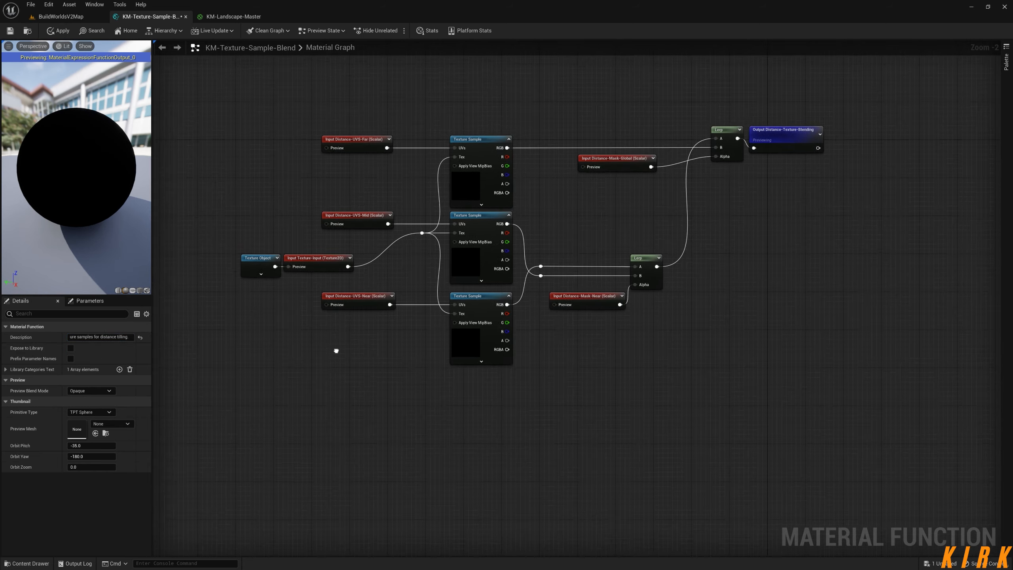
{"action": "left_click", "coordinate": [233, 17]}
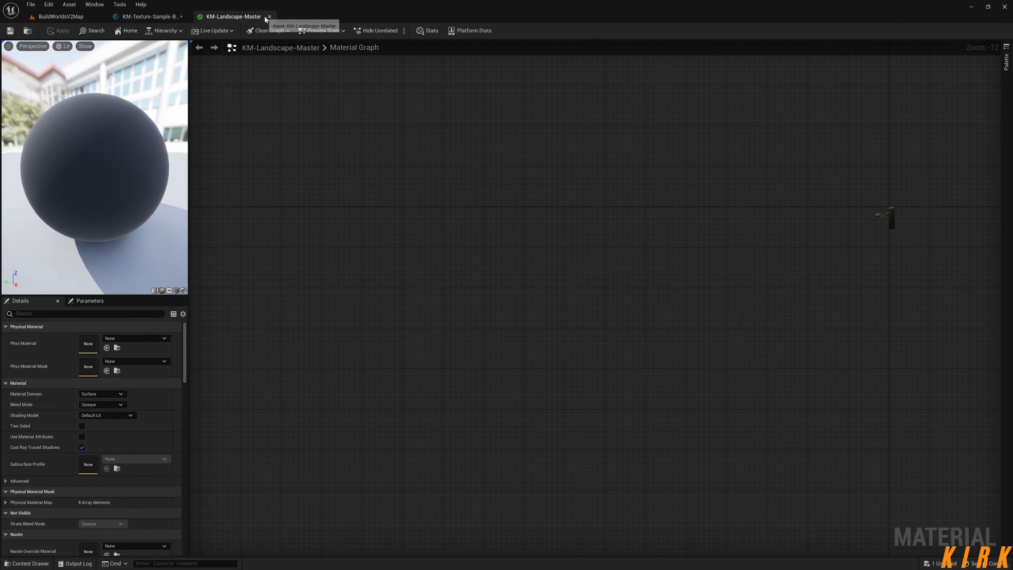
{"action": "left_click", "coordinate": [151, 16]}
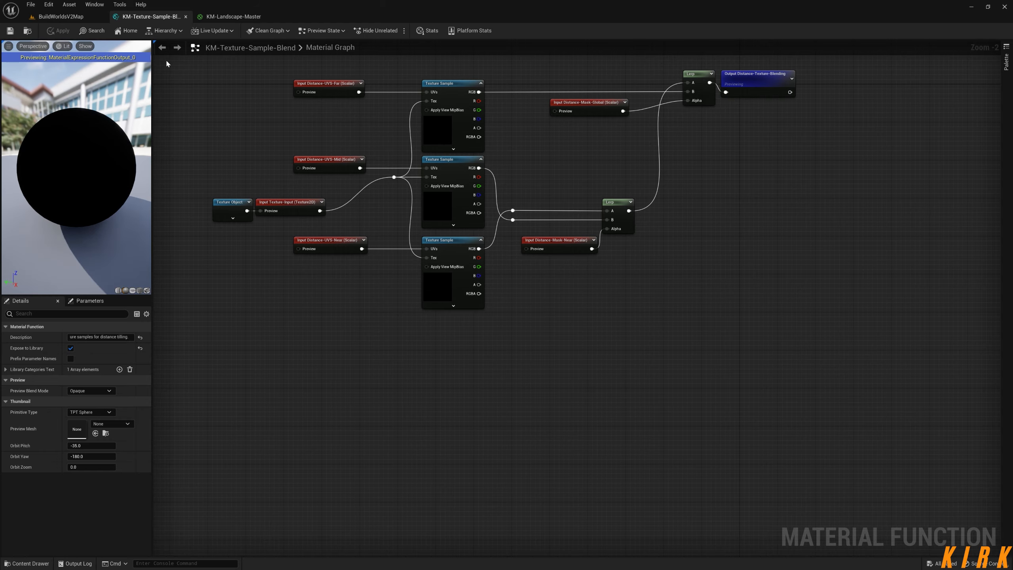
Return to the KM-Landscape-Master graph, examine its material node and Roughness constant, and reframe the preview sphere.
{"action": "left_click", "coordinate": [234, 17]}
{"action": "right_click_drag", "start_coordinate": [624, 378], "coordinate": [413, 406]}
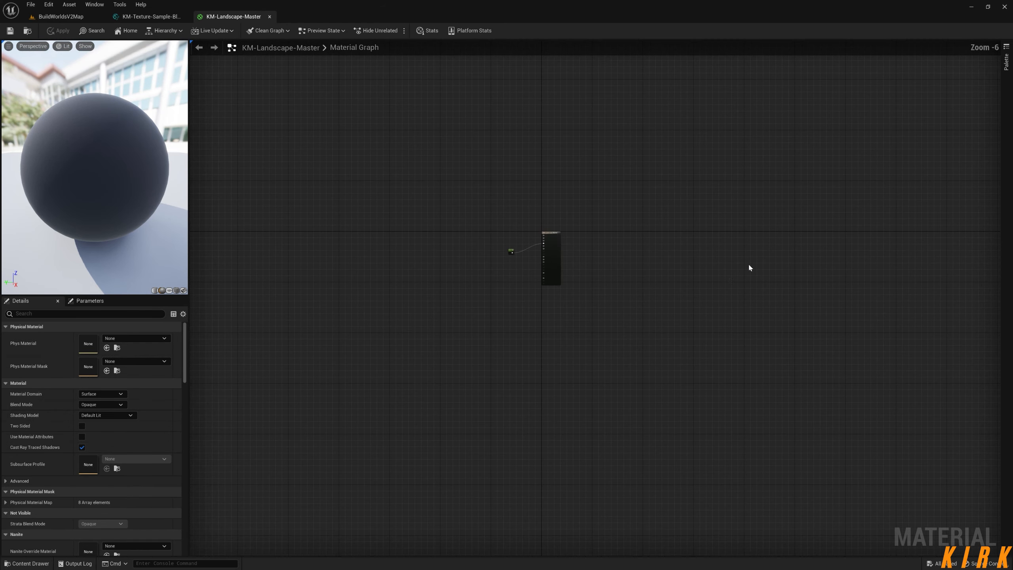
{"action": "scroll", "coordinate": [519, 248], "scroll_direction": "up", "scroll_amount": 12}
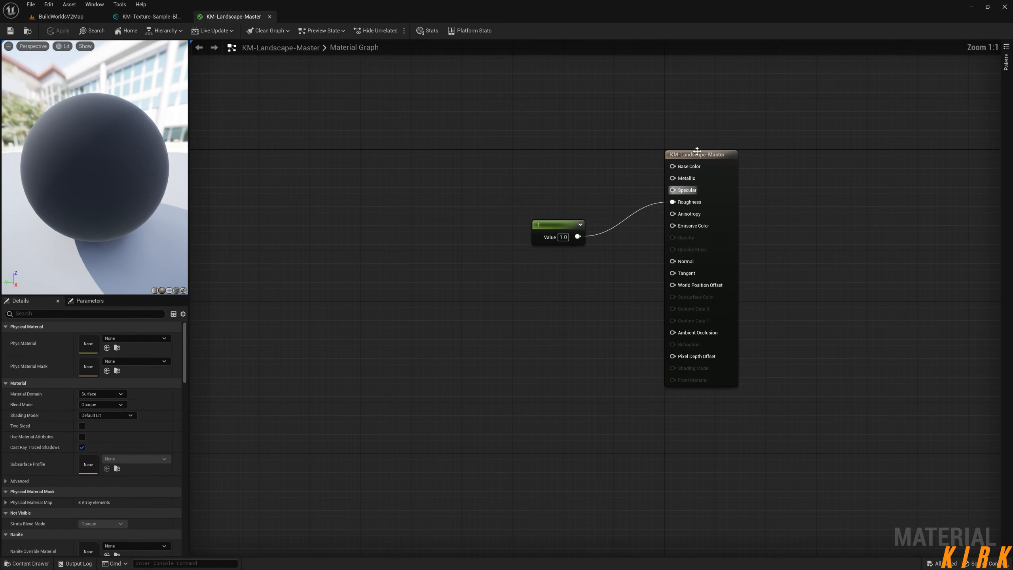
{"action": "scroll", "coordinate": [621, 258], "scroll_direction": "down", "scroll_amount": 12}
{"action": "scroll", "coordinate": [622, 260], "scroll_direction": "down", "scroll_amount": 1}
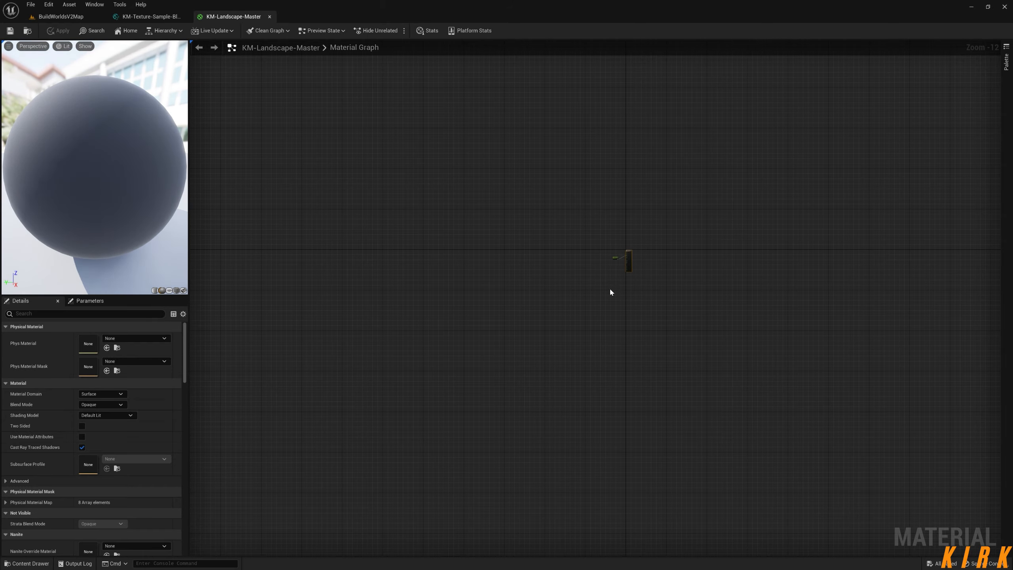
{"action": "scroll", "coordinate": [620, 278], "scroll_direction": "up", "scroll_amount": 7}
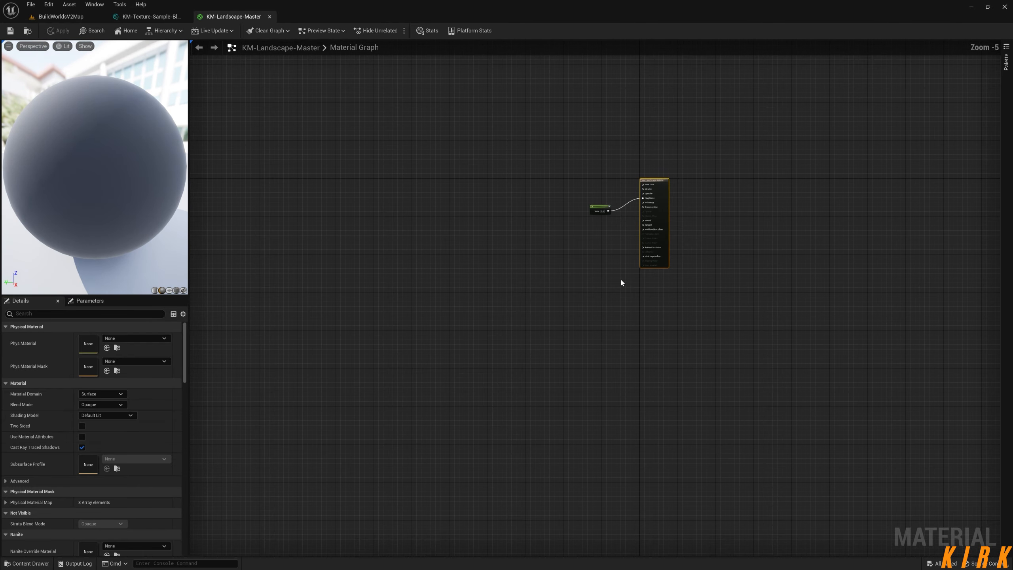
{"action": "scroll", "coordinate": [647, 242], "scroll_direction": "up", "scroll_amount": 5}
{"action": "right_click_drag", "start_coordinate": [493, 224], "coordinate": [668, 318]}
{"action": "scroll", "coordinate": [622, 309], "scroll_direction": "down", "scroll_amount": 3}
{"action": "right_click_drag", "start_coordinate": [460, 334], "coordinate": [556, 310]}
{"action": "middle_click_drag", "start_coordinate": [101, 192], "coordinate": [159, 259]}
{"action": "key", "text": "f"}
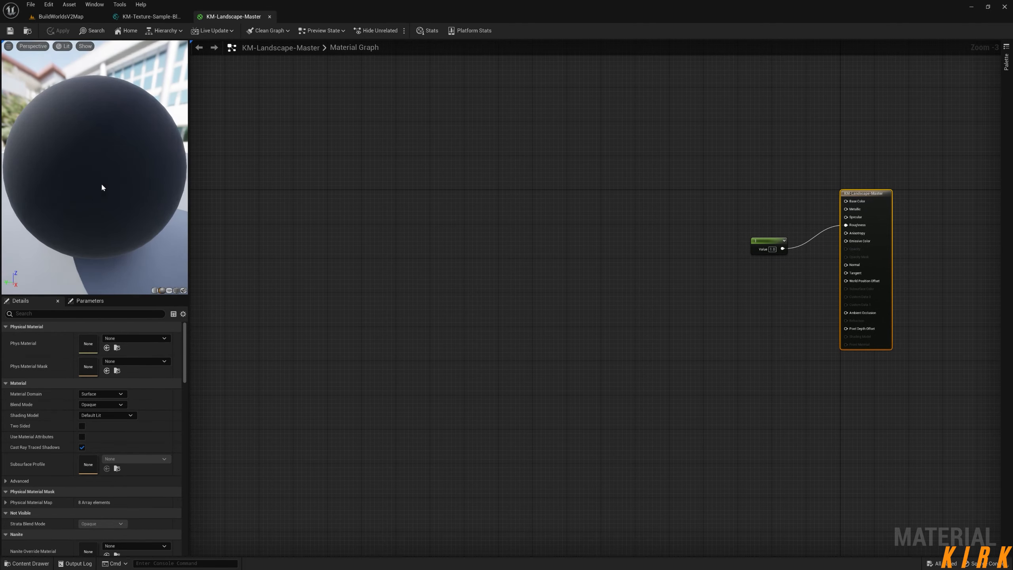
{"action": "scroll", "coordinate": [102, 187], "scroll_direction": "down", "scroll_amount": 5}
Search the available nodes for "KM" to add one in the empty graph area before the Roughness constant.
{"action": "right_click", "coordinate": [468, 253]}
{"action": "type", "text": "KM"}
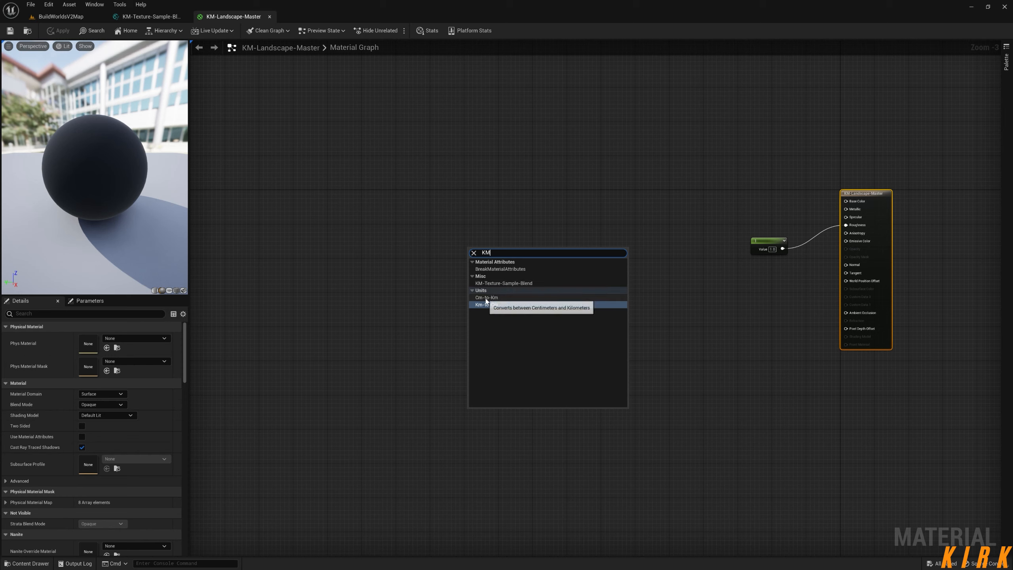